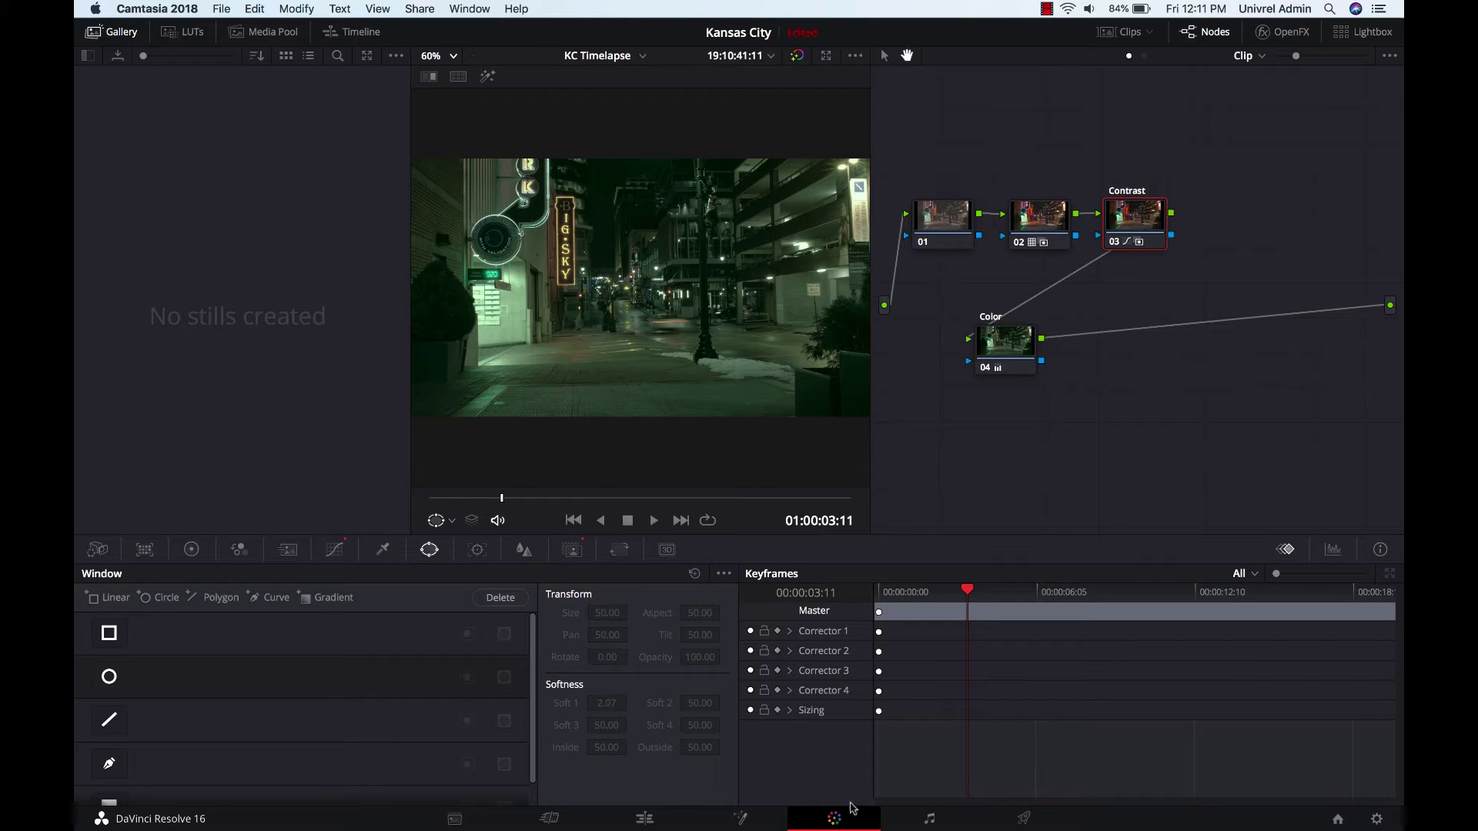
# - Return to the Kansas City clip and disable the second, Contrast and Color nodes to compare
pyautogui.click(837, 819)
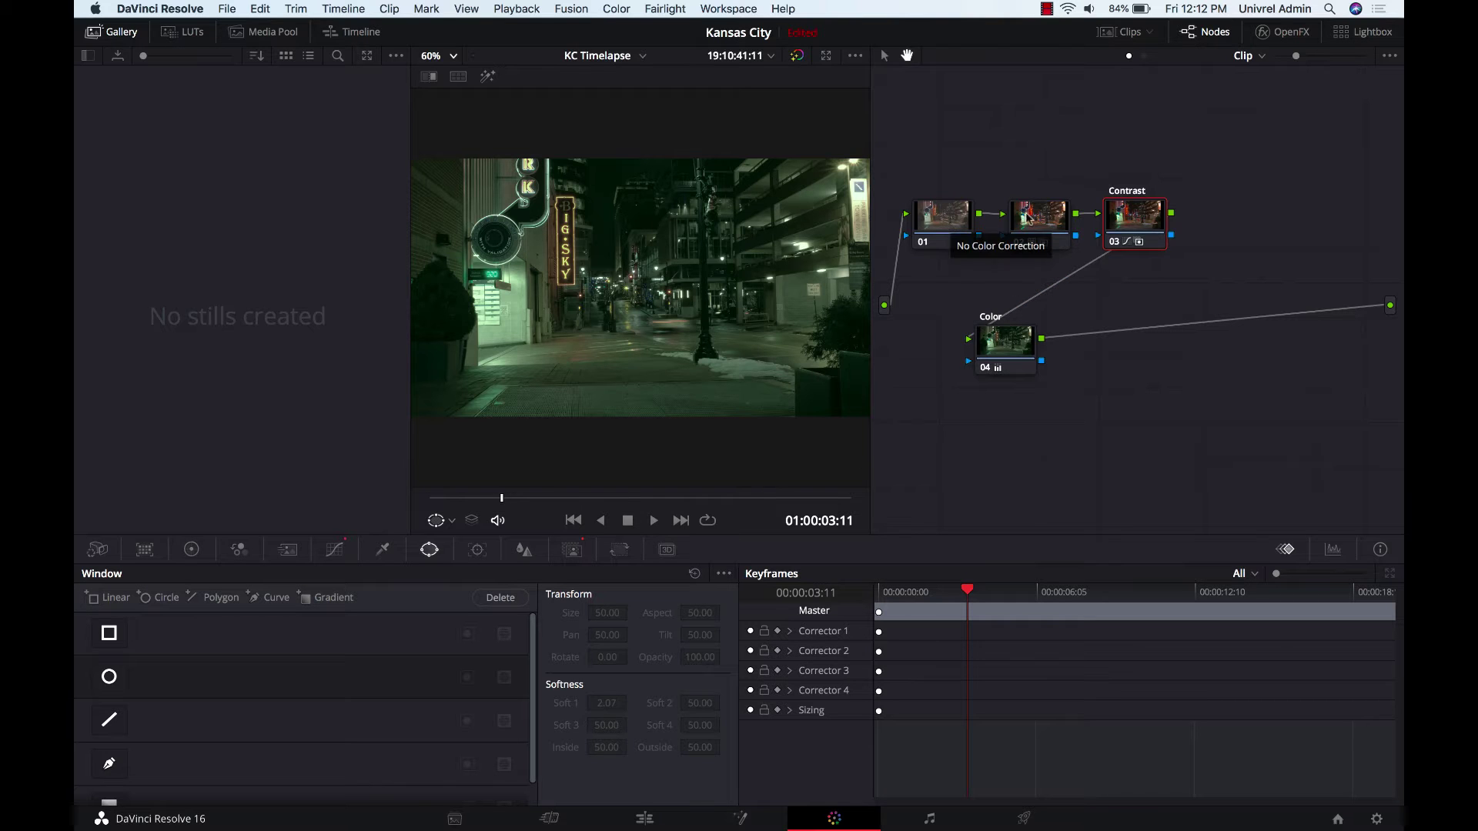
pyautogui.click(1036, 217)
pyautogui.press('super+d')
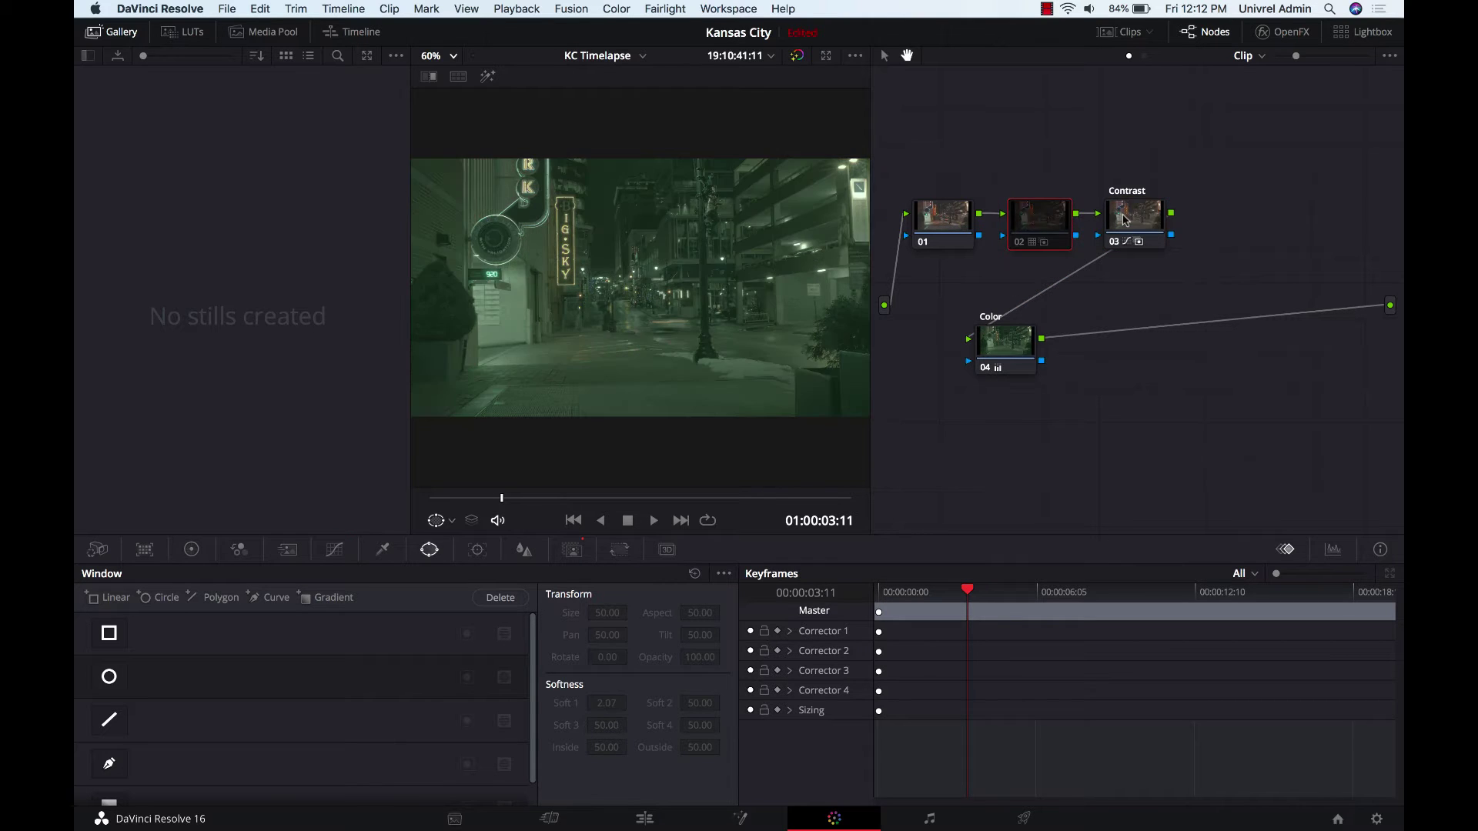
pyautogui.click(1125, 219)
pyautogui.press('super+d')
pyautogui.click(1015, 344)
pyautogui.press('super+d')
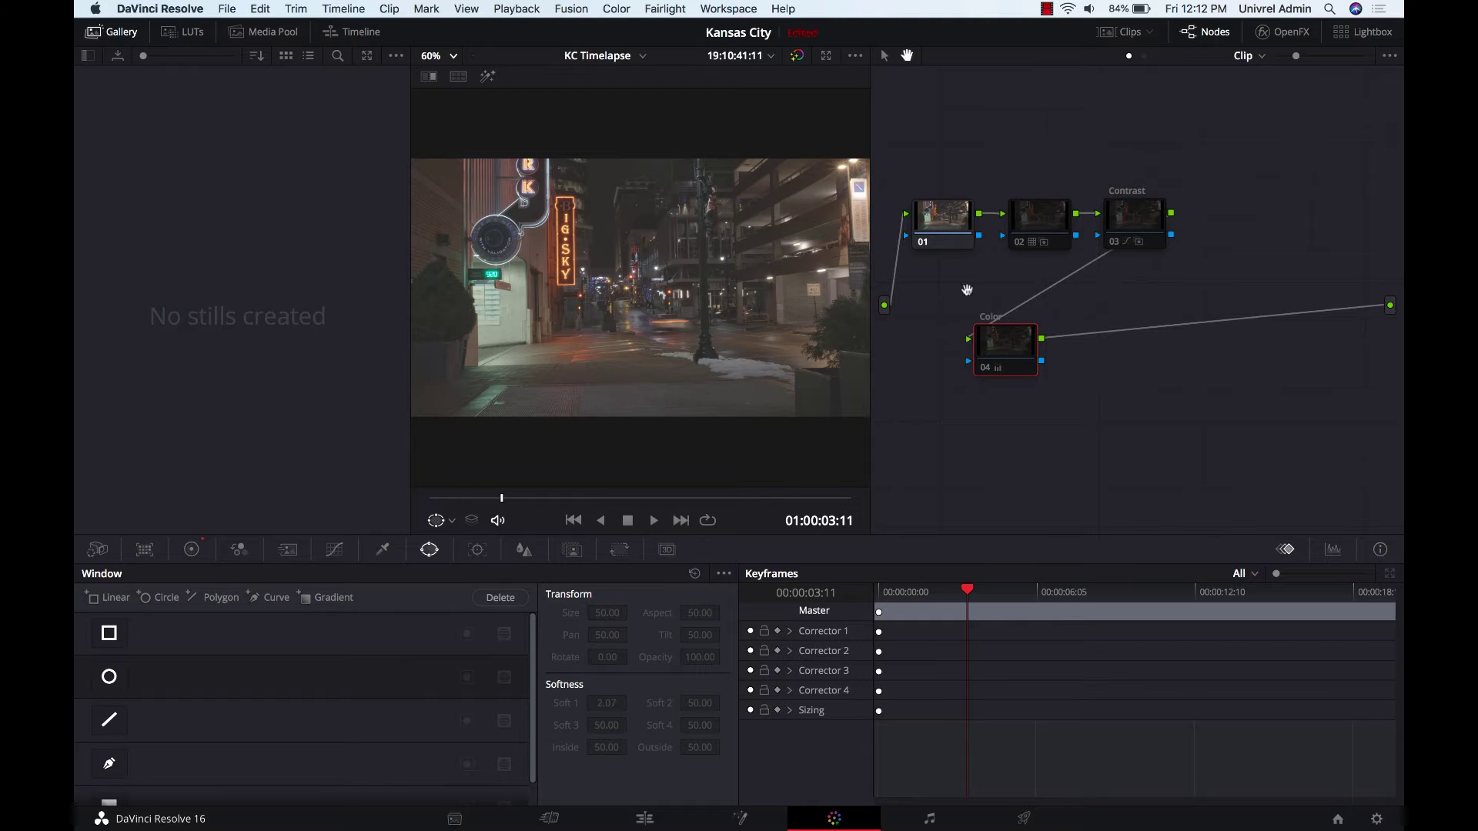
pyautogui.click(933, 209)
# - Re-enable the second node, the Contrast node and the Color node's green grade
pyautogui.click(1036, 216)
pyautogui.press('super+d')
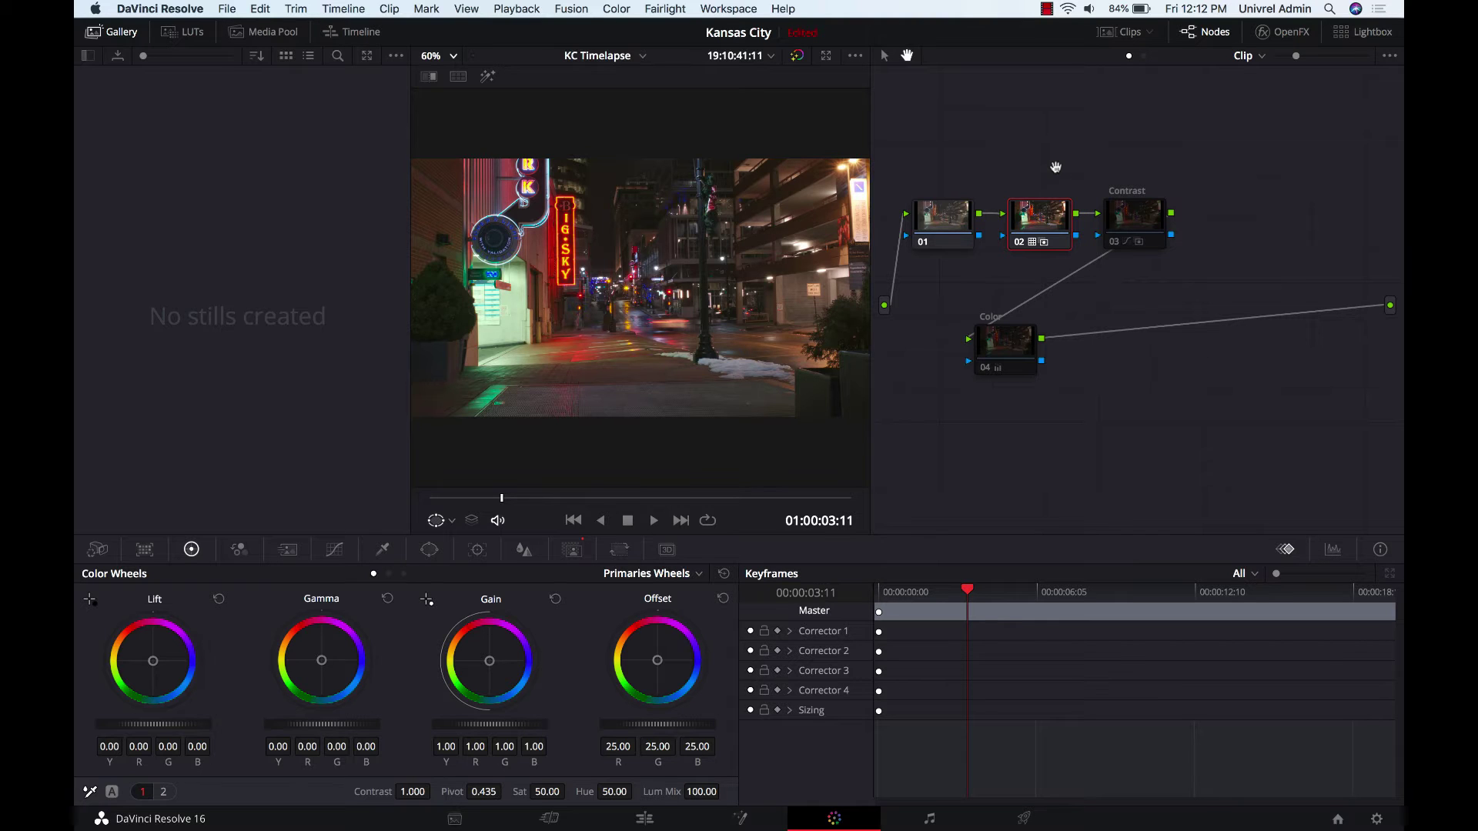
pyautogui.click(1129, 216)
pyautogui.press('super+d')
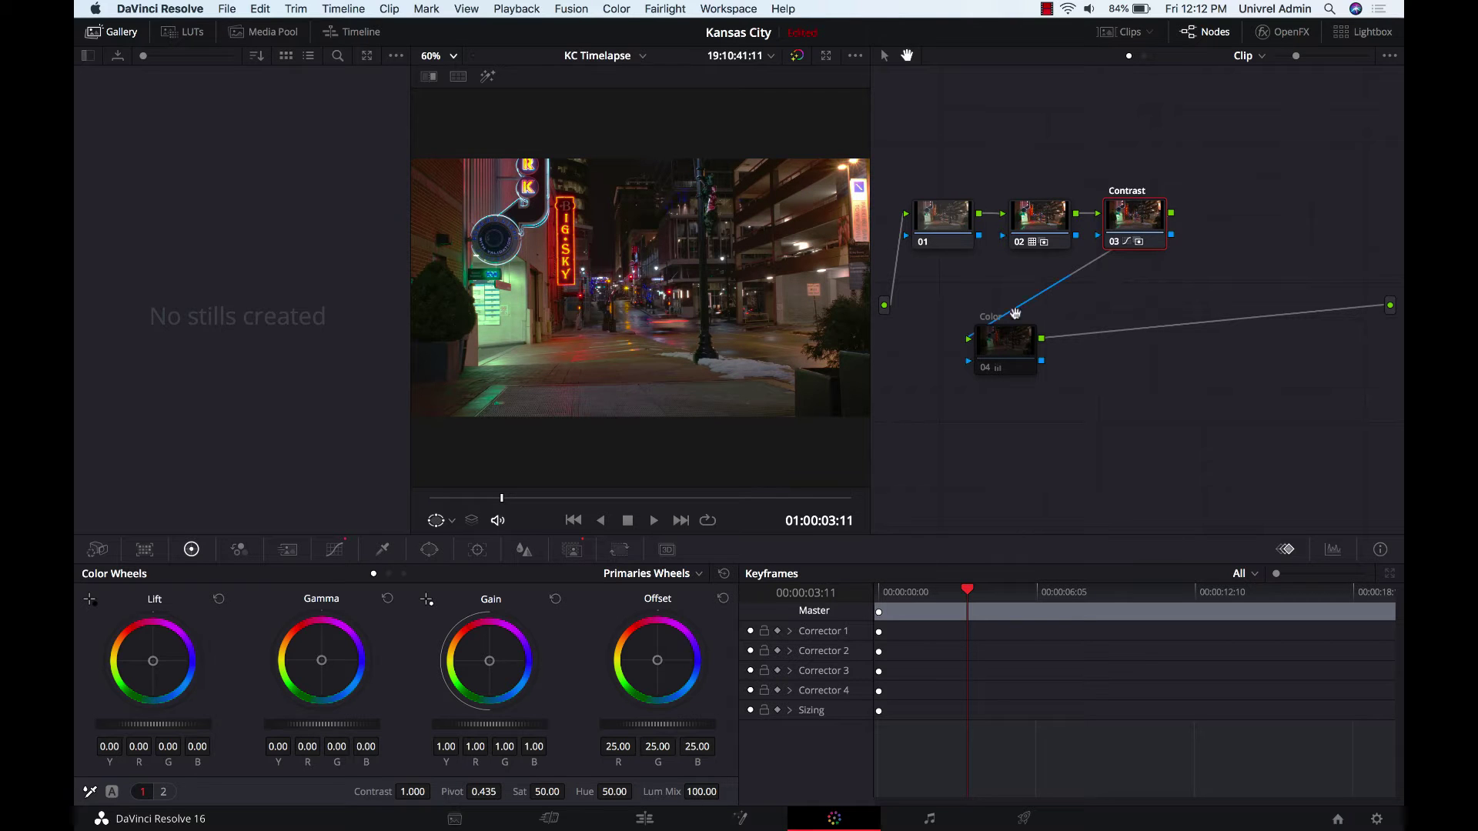
pyautogui.click(1012, 346)
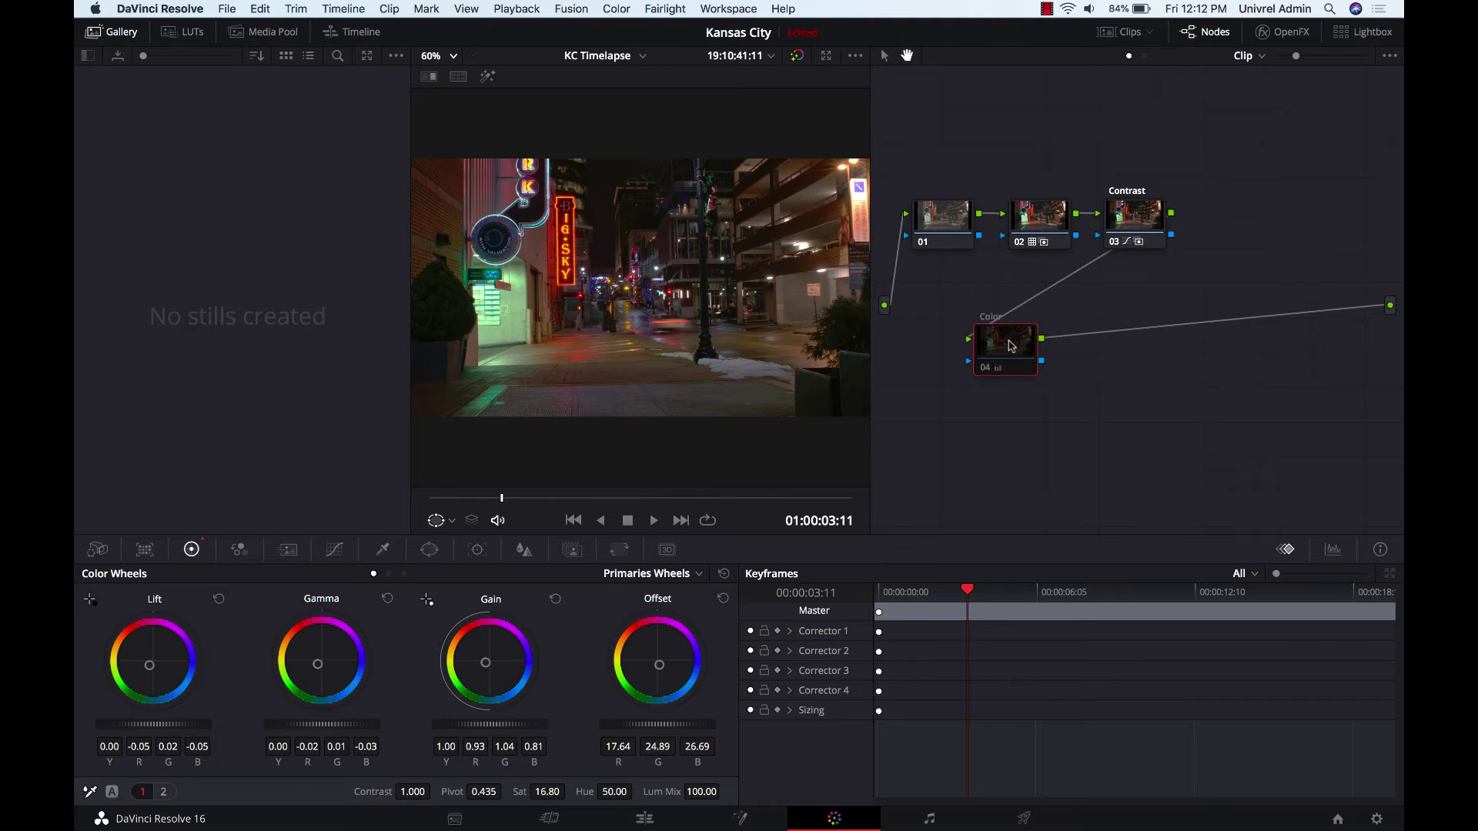
pyautogui.press('super+d')
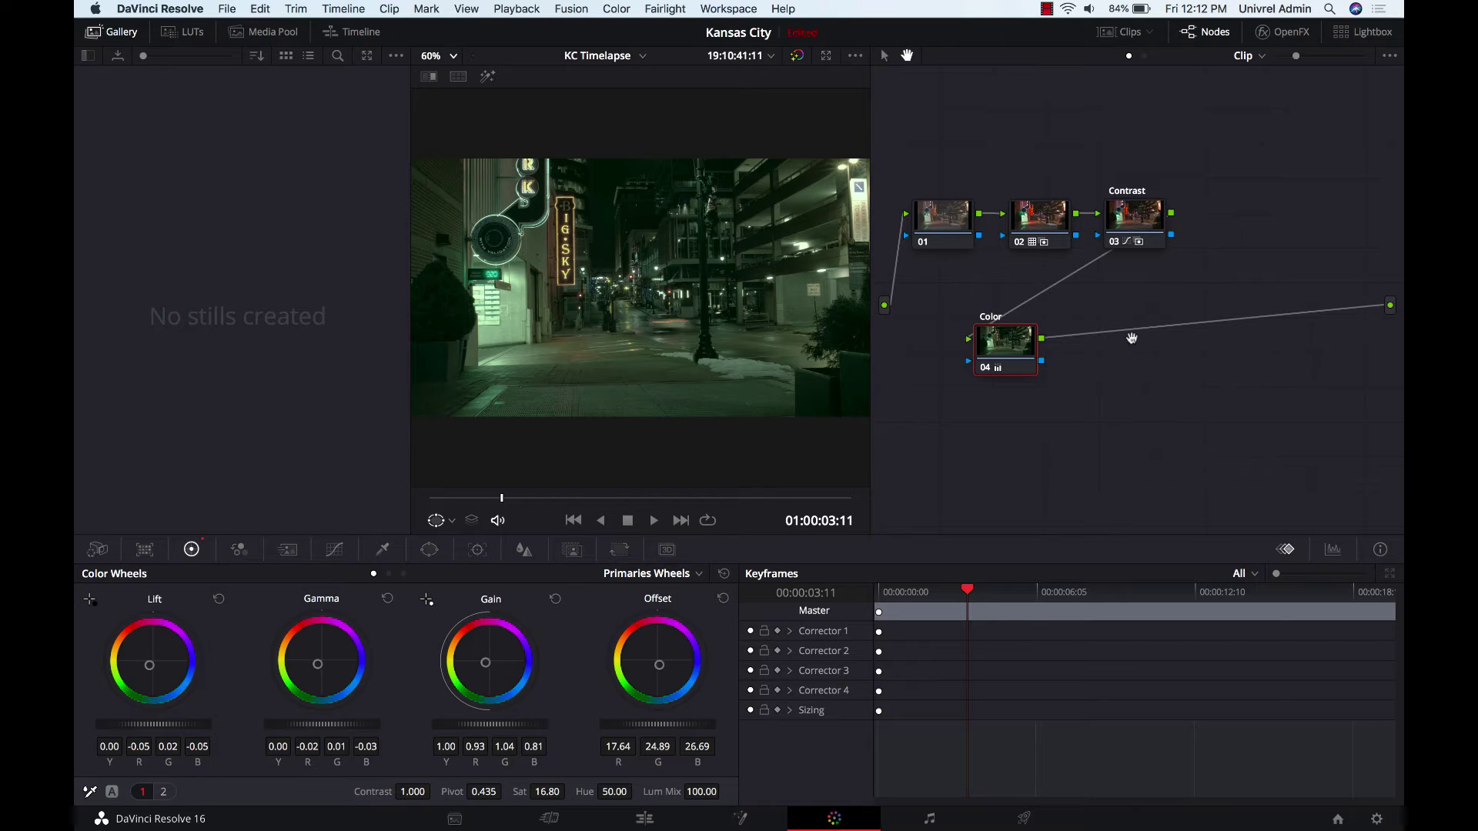
# - Add a layer node to the Color node, creating node 06 and a Layer Mixer
pyautogui.moveTo(1011, 347)
pyautogui.rightClick(1011, 347)
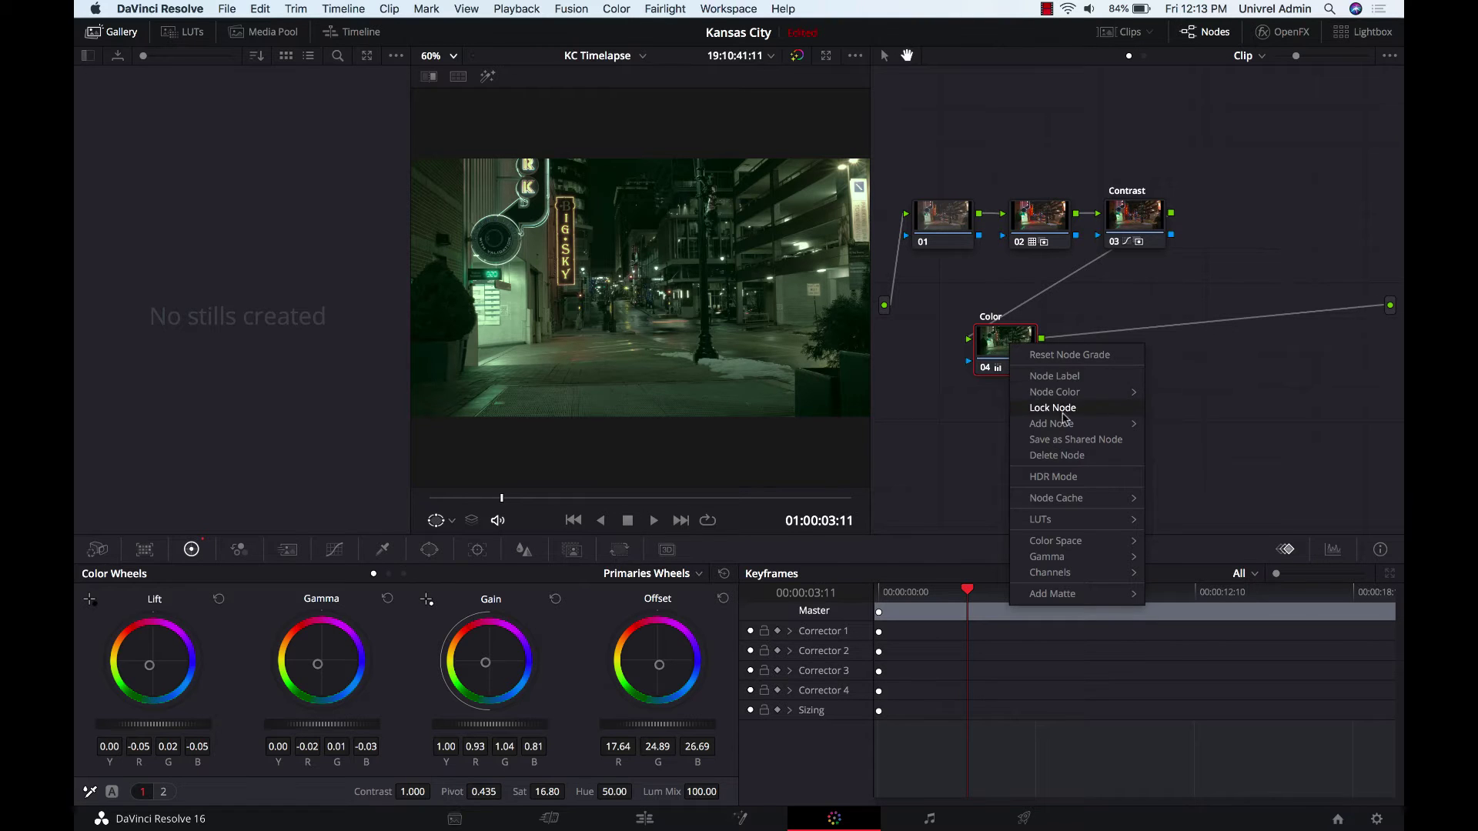
pyautogui.moveTo(1074, 393)
pyautogui.moveTo(1076, 423)
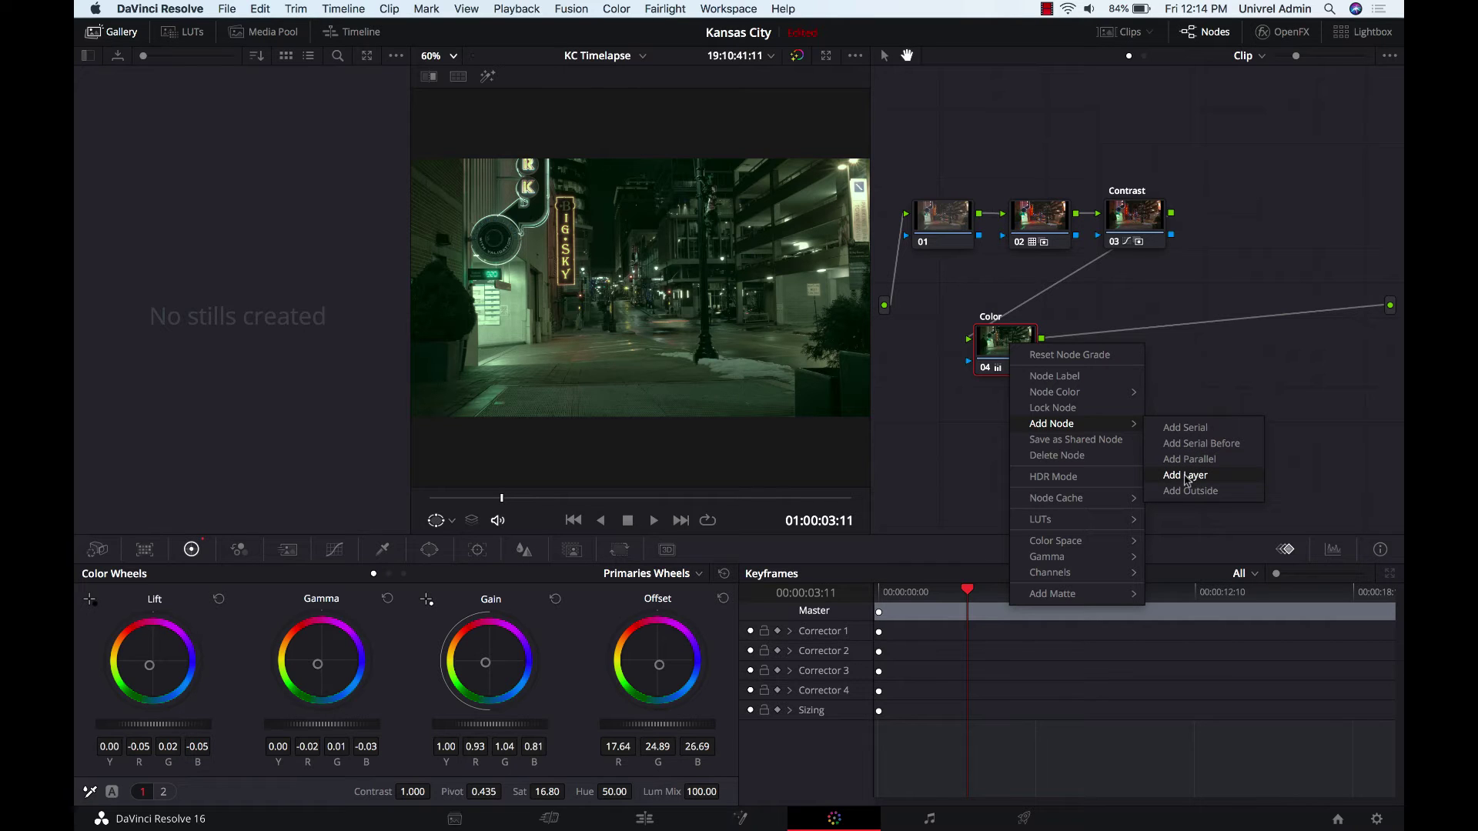
pyautogui.click(1186, 476)
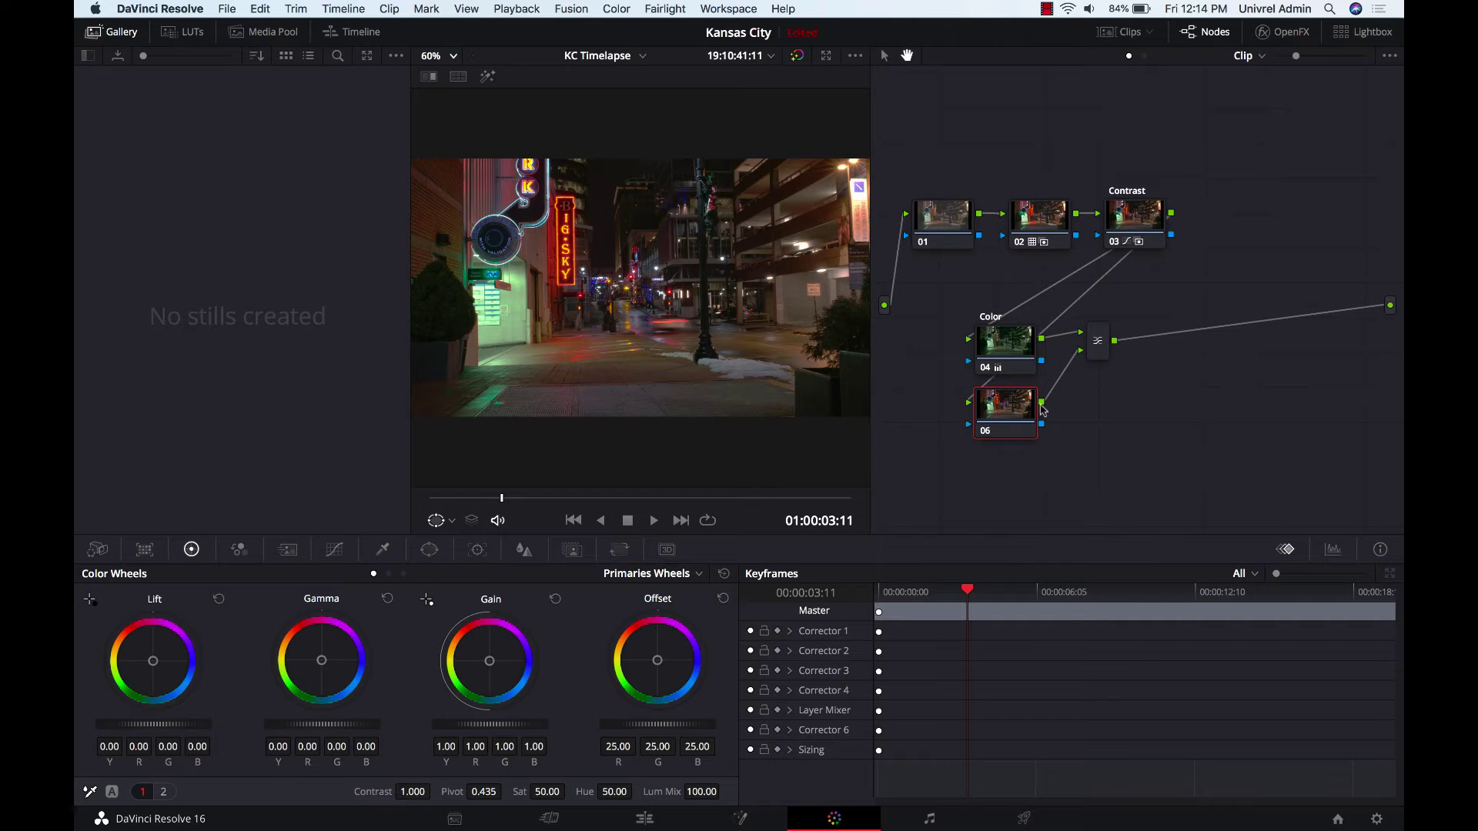
# - Move the Layer Mixer right and stack the Color node above node 06, both fed by Contrast
pyautogui.click(1093, 354)
pyautogui.moveTo(1091, 357); pyautogui.dragTo(1279, 330)
pyautogui.moveTo(1022, 350); pyautogui.dragTo(1174, 319)
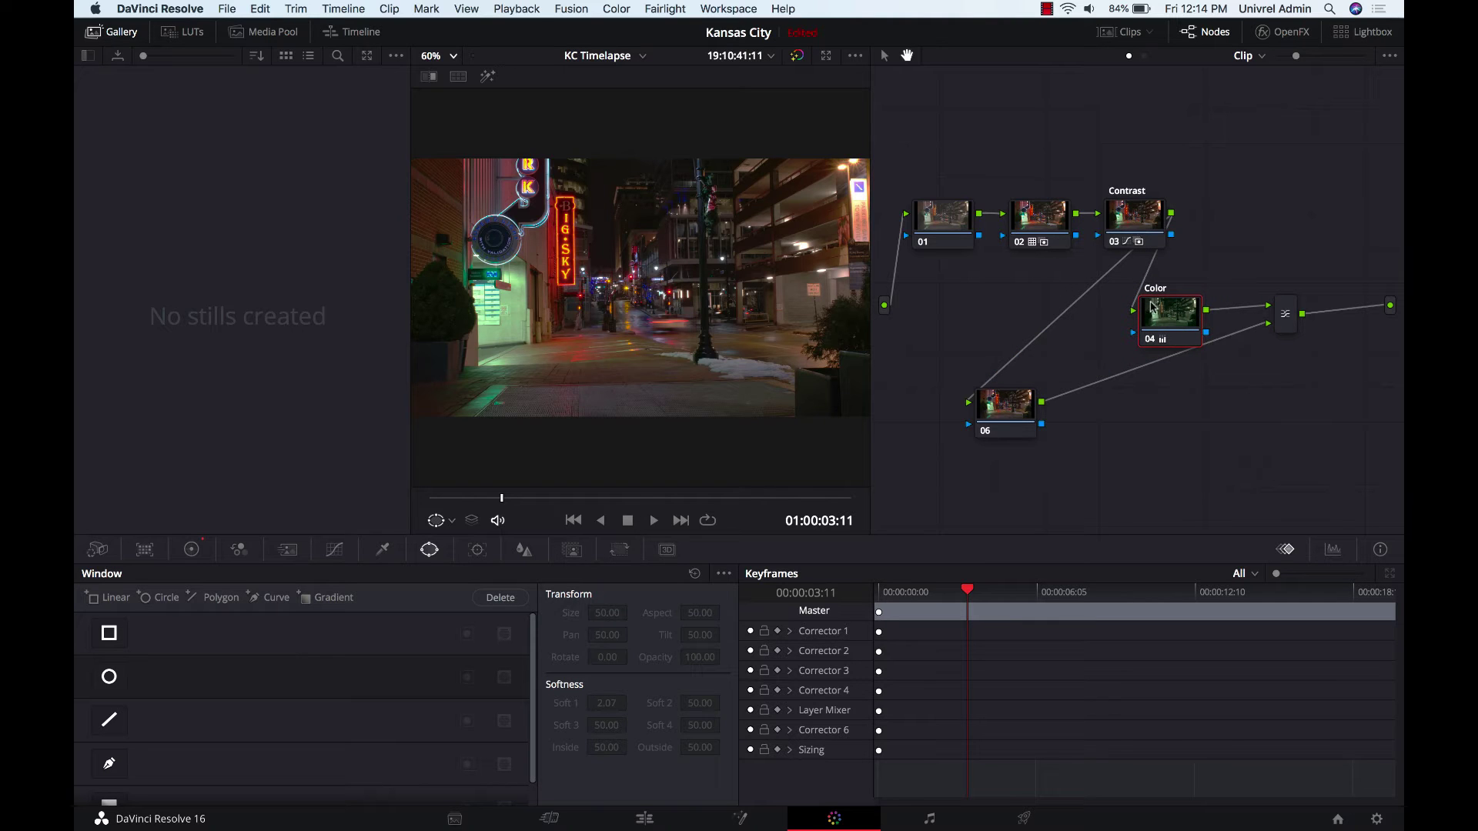
pyautogui.moveTo(1176, 326); pyautogui.dragTo(1222, 317)
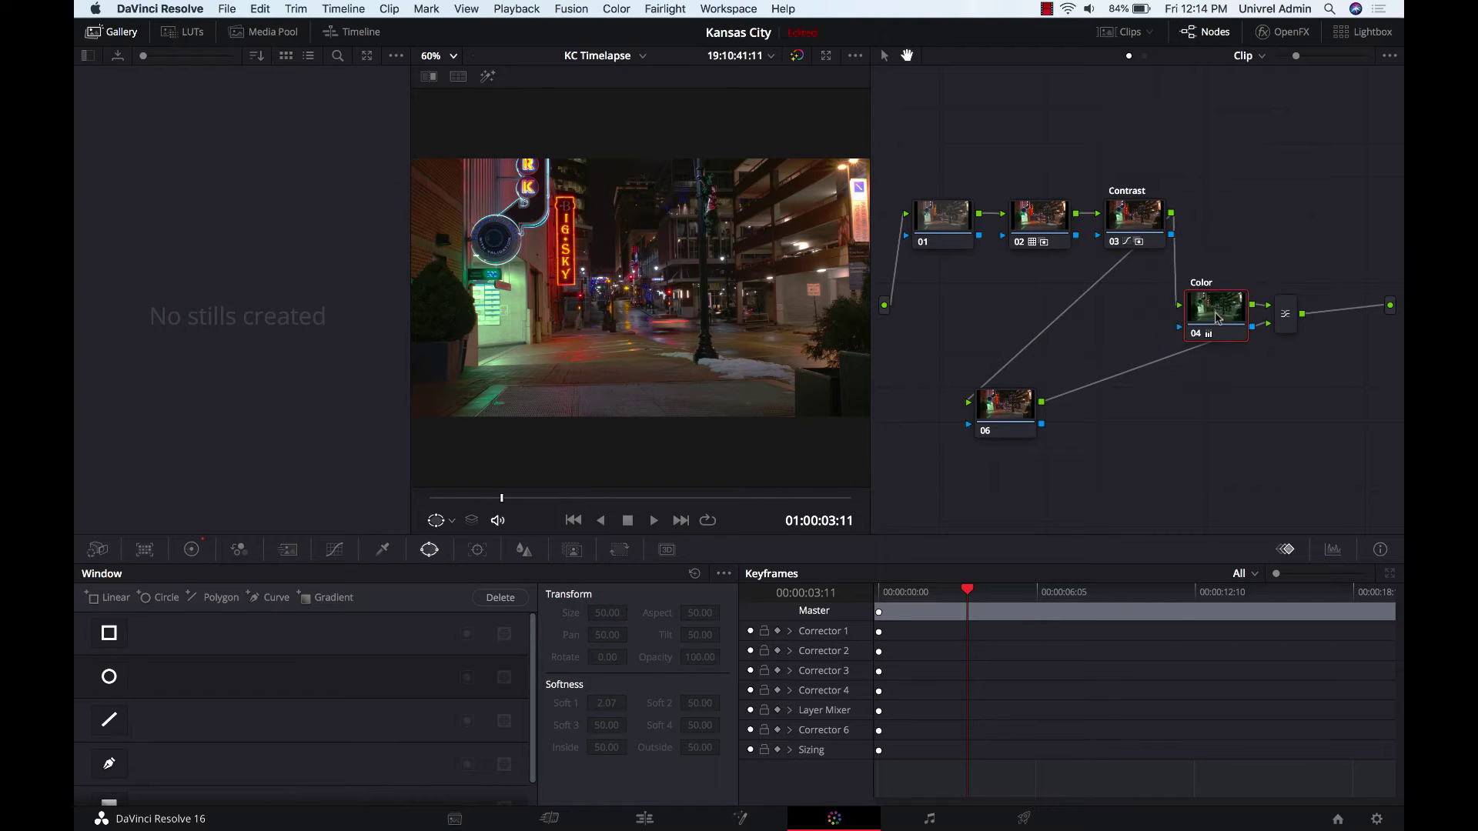
pyautogui.moveTo(1150, 218); pyautogui.dragTo(966, 312)
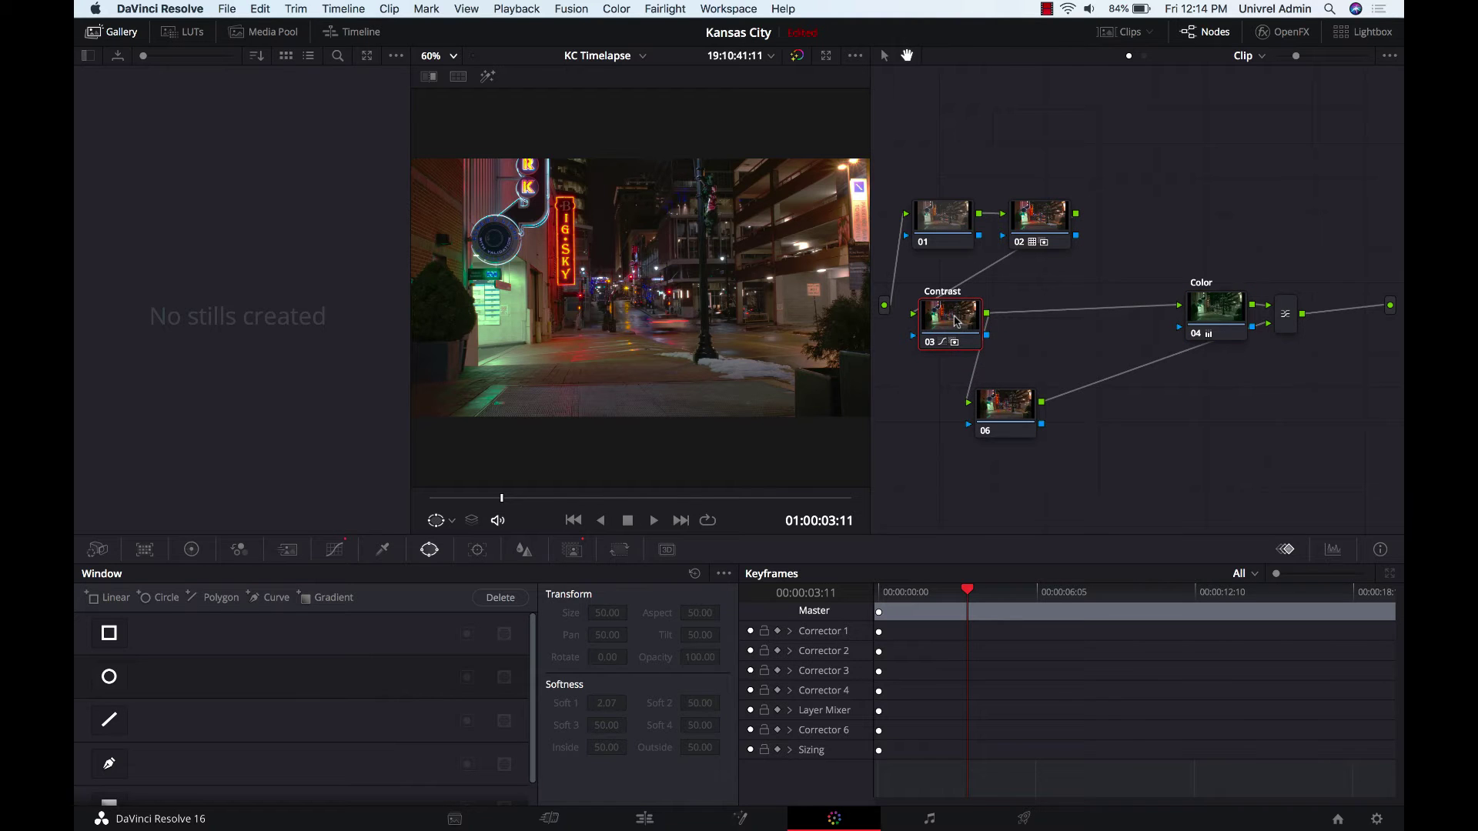
pyautogui.moveTo(999, 405); pyautogui.dragTo(1126, 421)
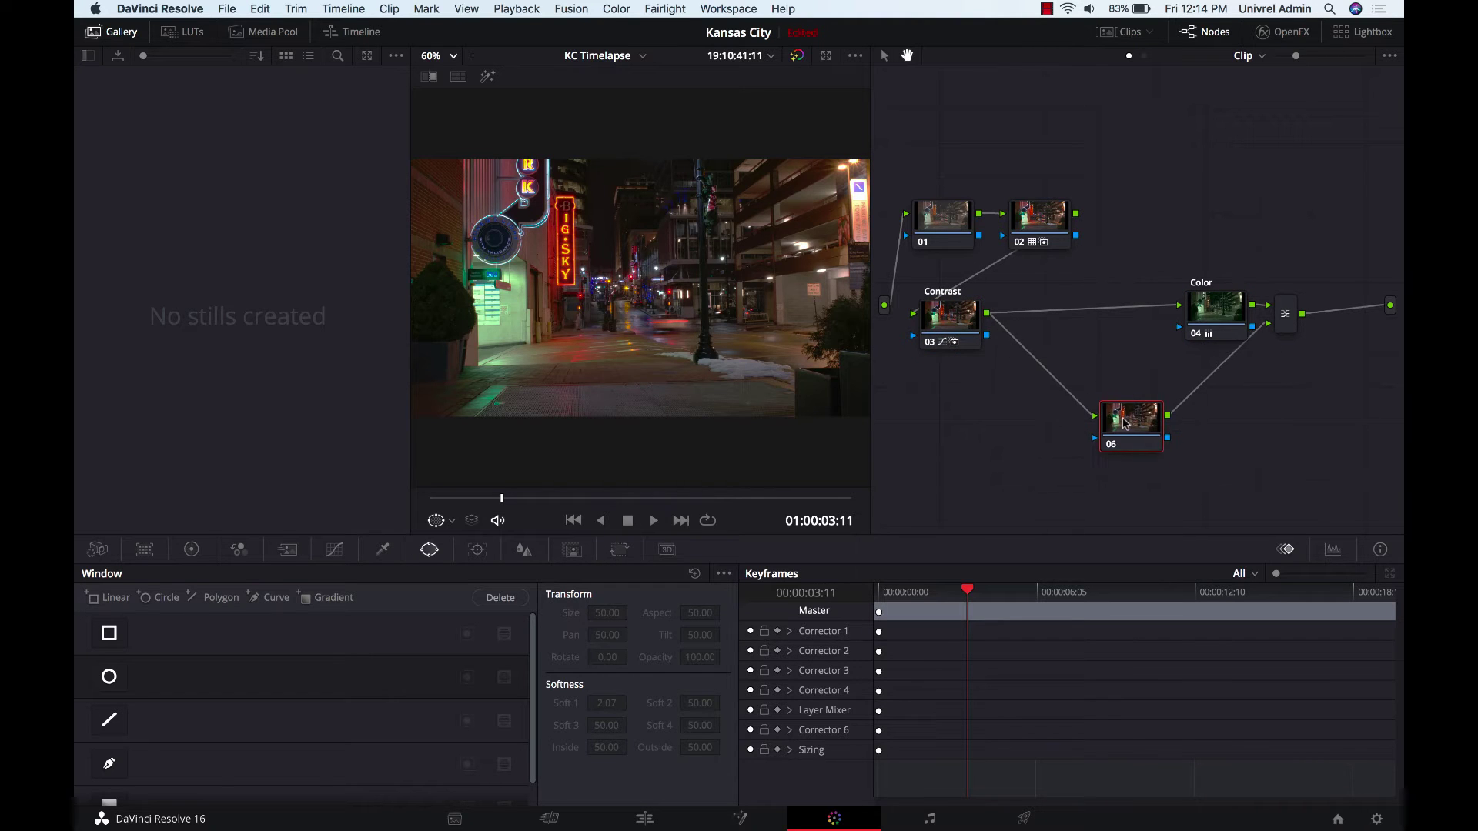
pyautogui.moveTo(1217, 314); pyautogui.dragTo(1132, 310)
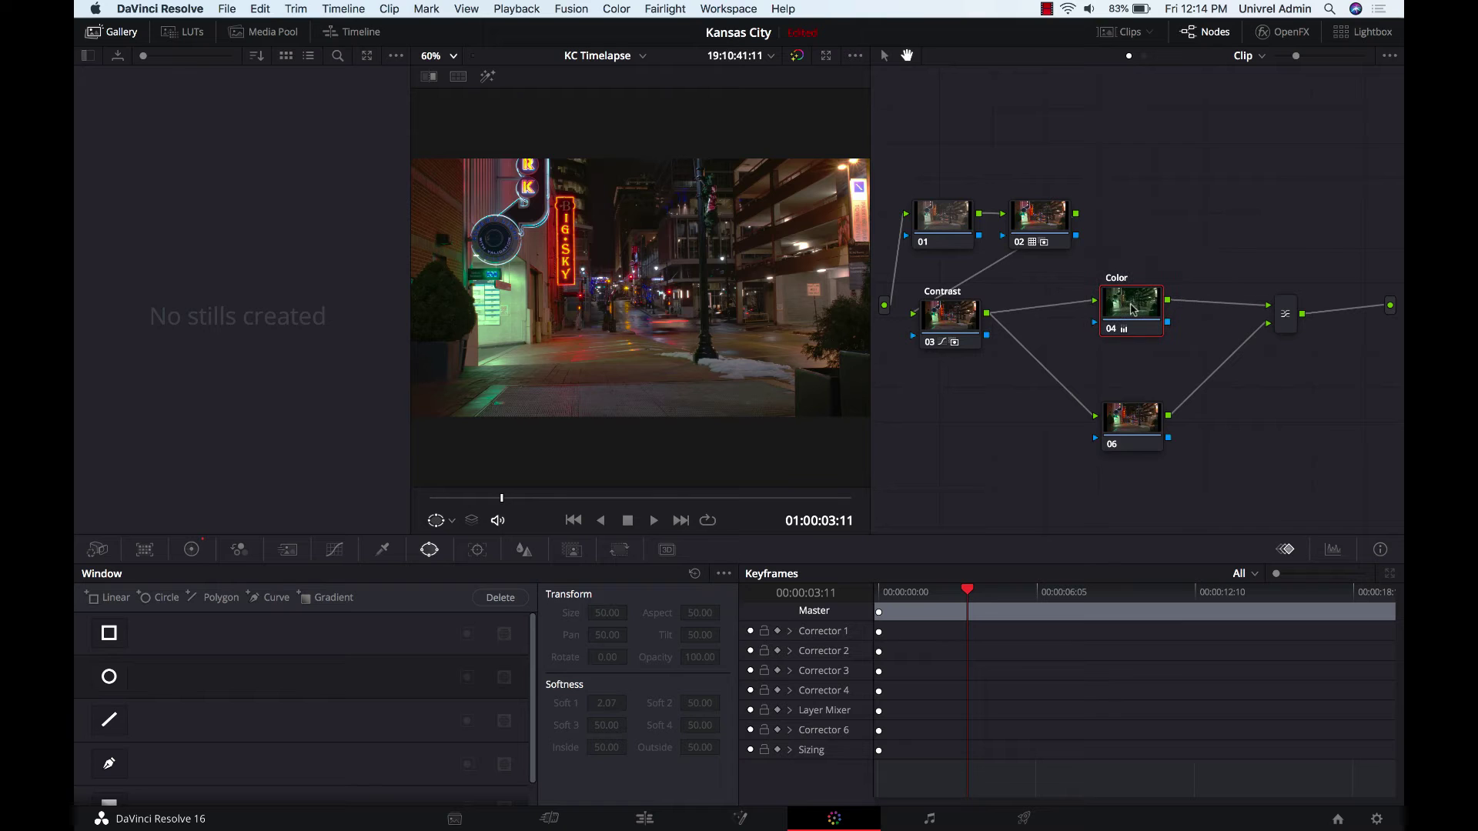
pyautogui.moveTo(1292, 323); pyautogui.dragTo(1285, 331)
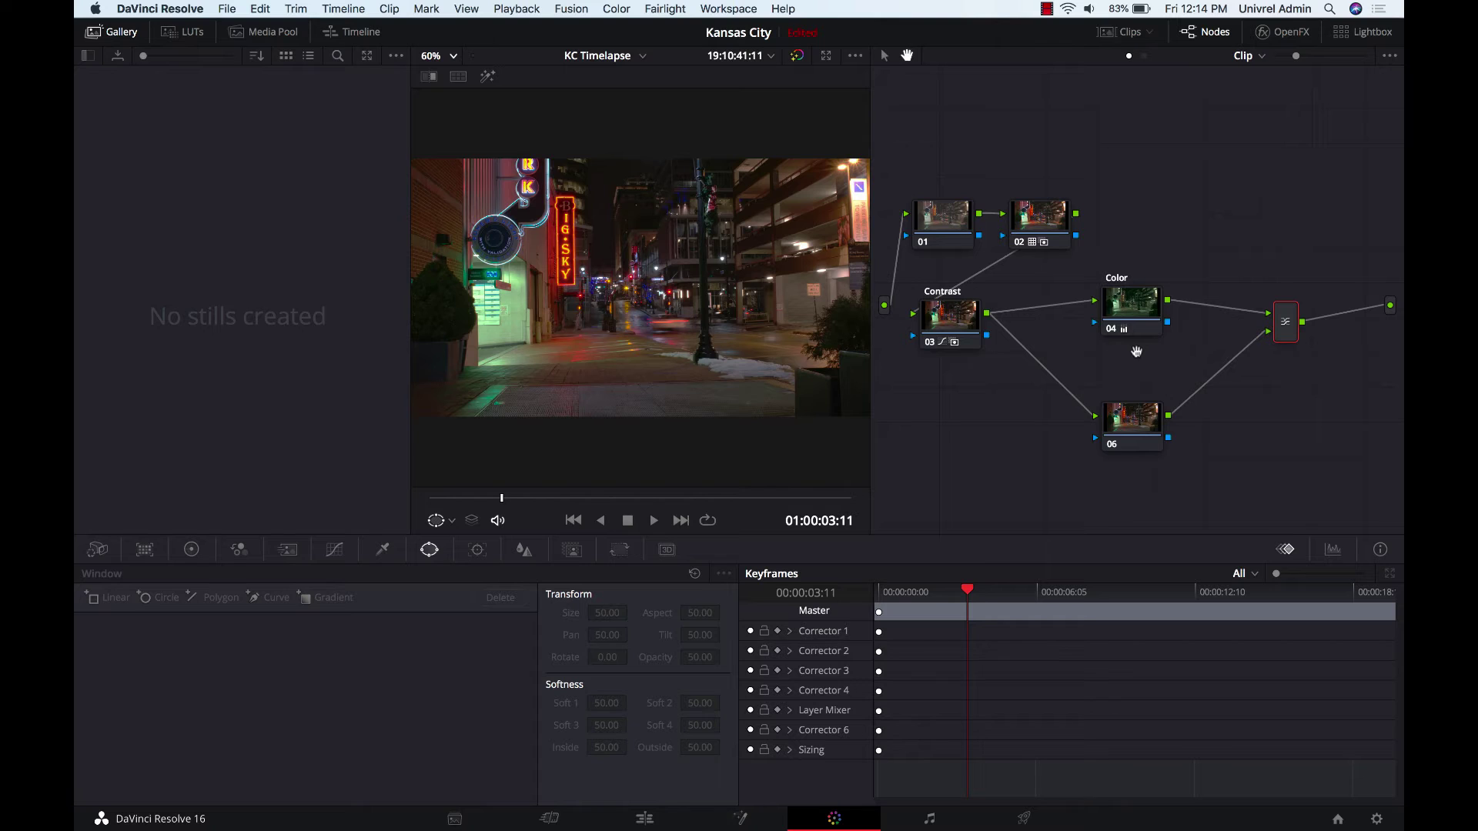
pyautogui.click(1233, 312)
pyautogui.press('Delete')
pyautogui.click(1247, 349)
pyautogui.press('Delete')
pyautogui.moveTo(1133, 312); pyautogui.dragTo(1138, 506)
pyautogui.moveTo(1141, 448); pyautogui.dragTo(1134, 314)
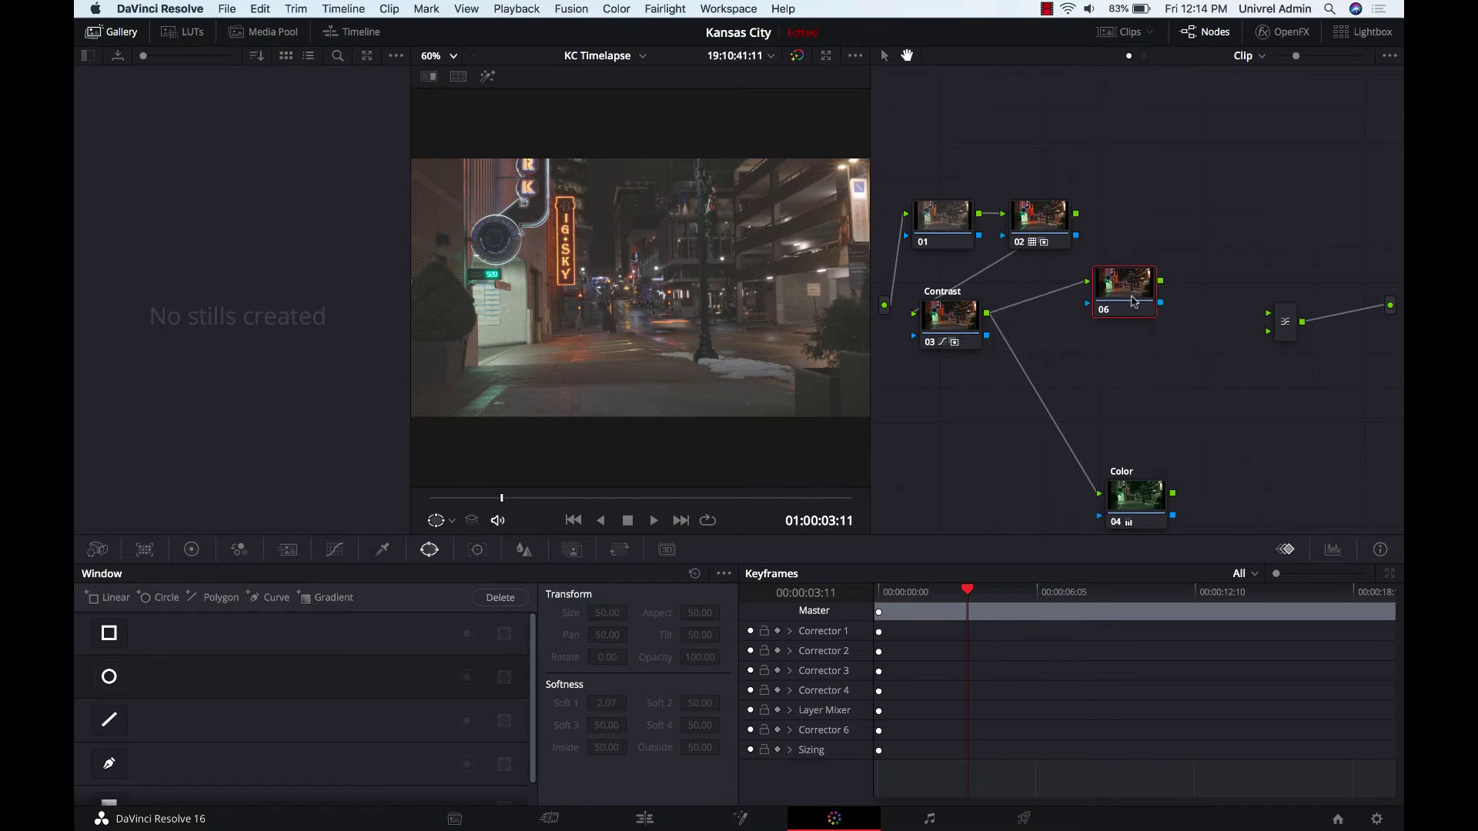
pyautogui.click(1144, 494)
pyautogui.moveTo(1145, 494); pyautogui.dragTo(1138, 374)
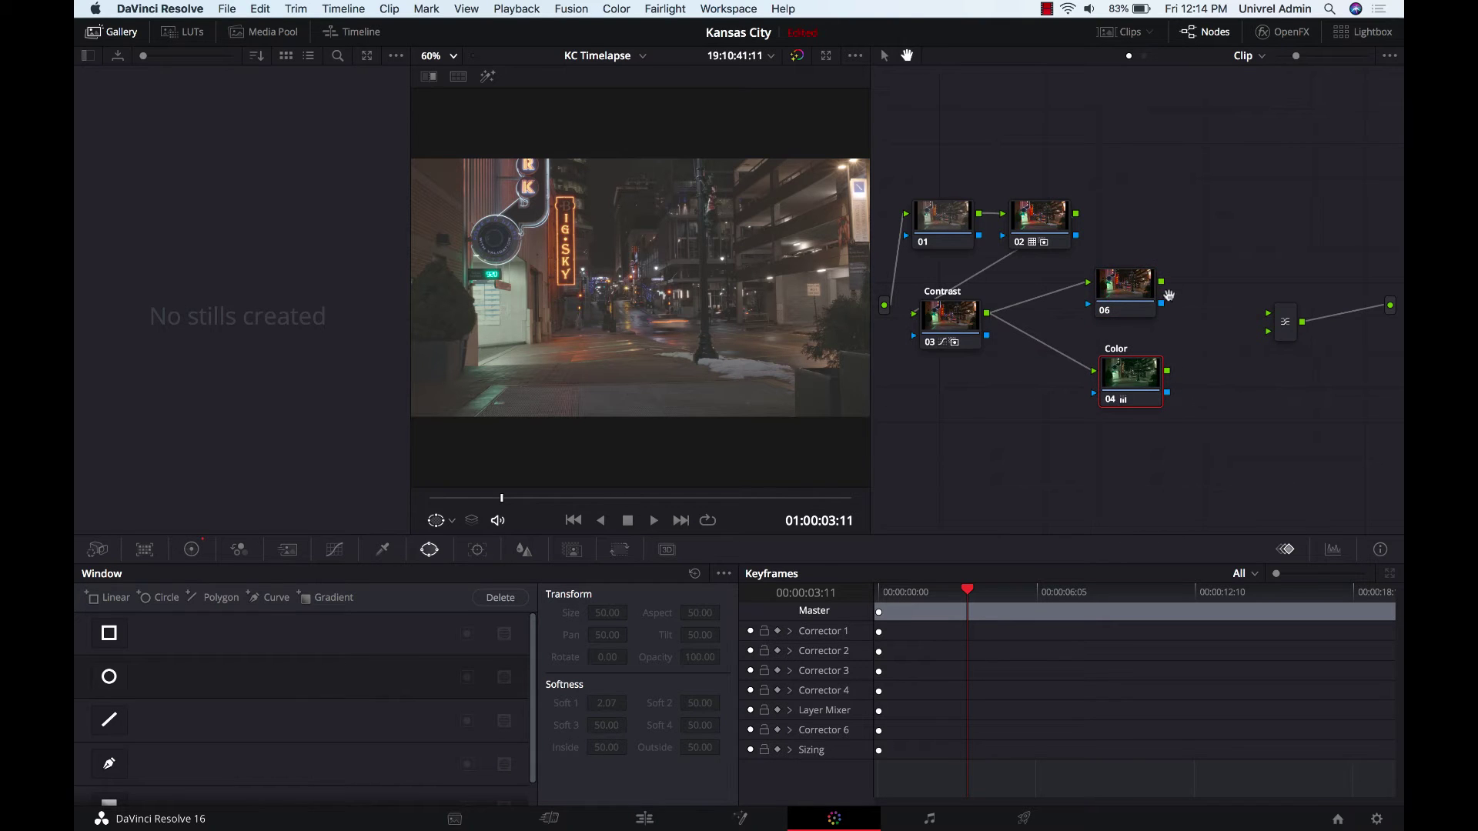
pyautogui.moveTo(1163, 282); pyautogui.dragTo(1267, 313)
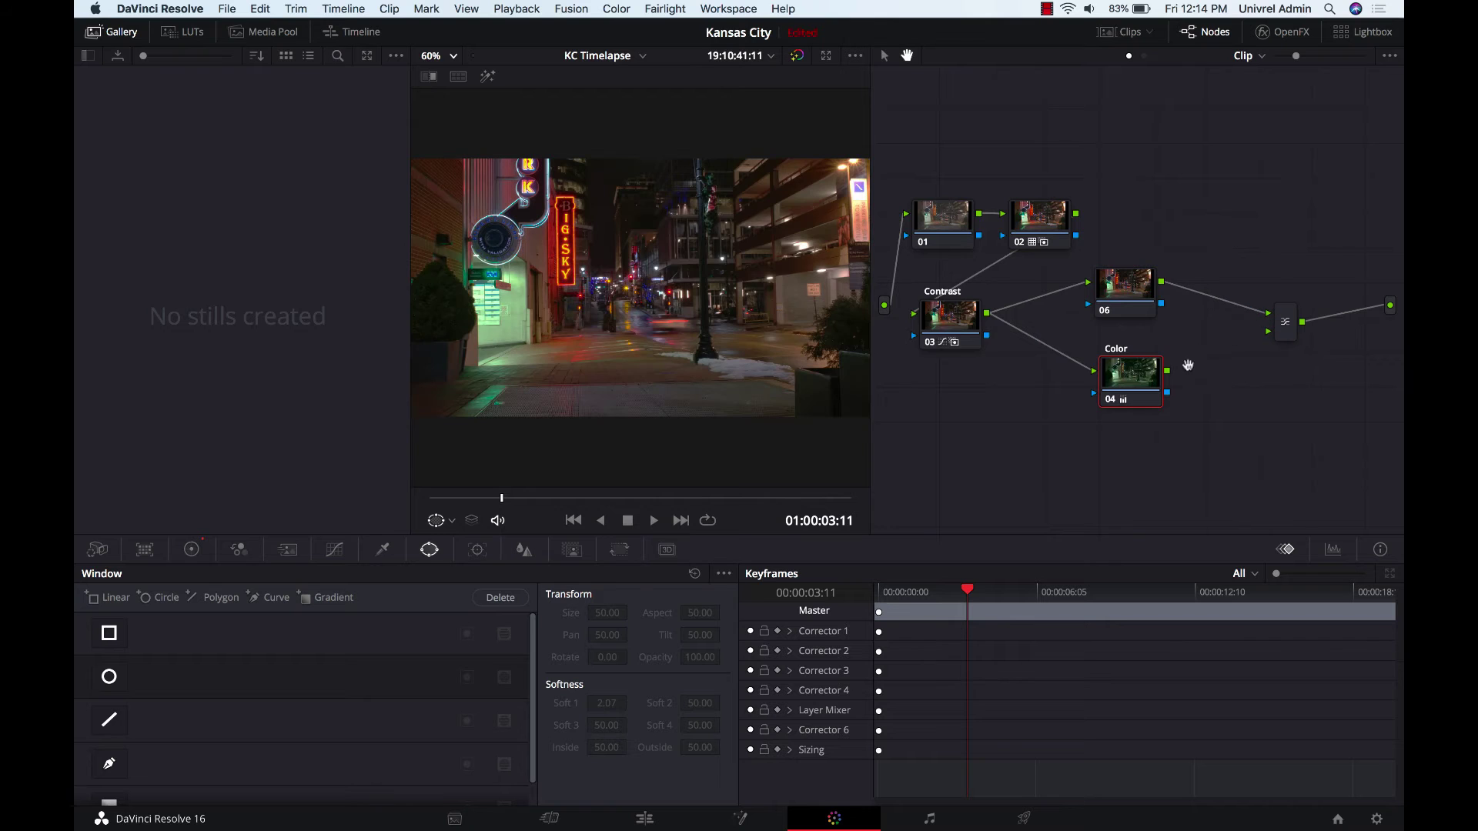
pyautogui.moveTo(1167, 372); pyautogui.dragTo(1267, 332)
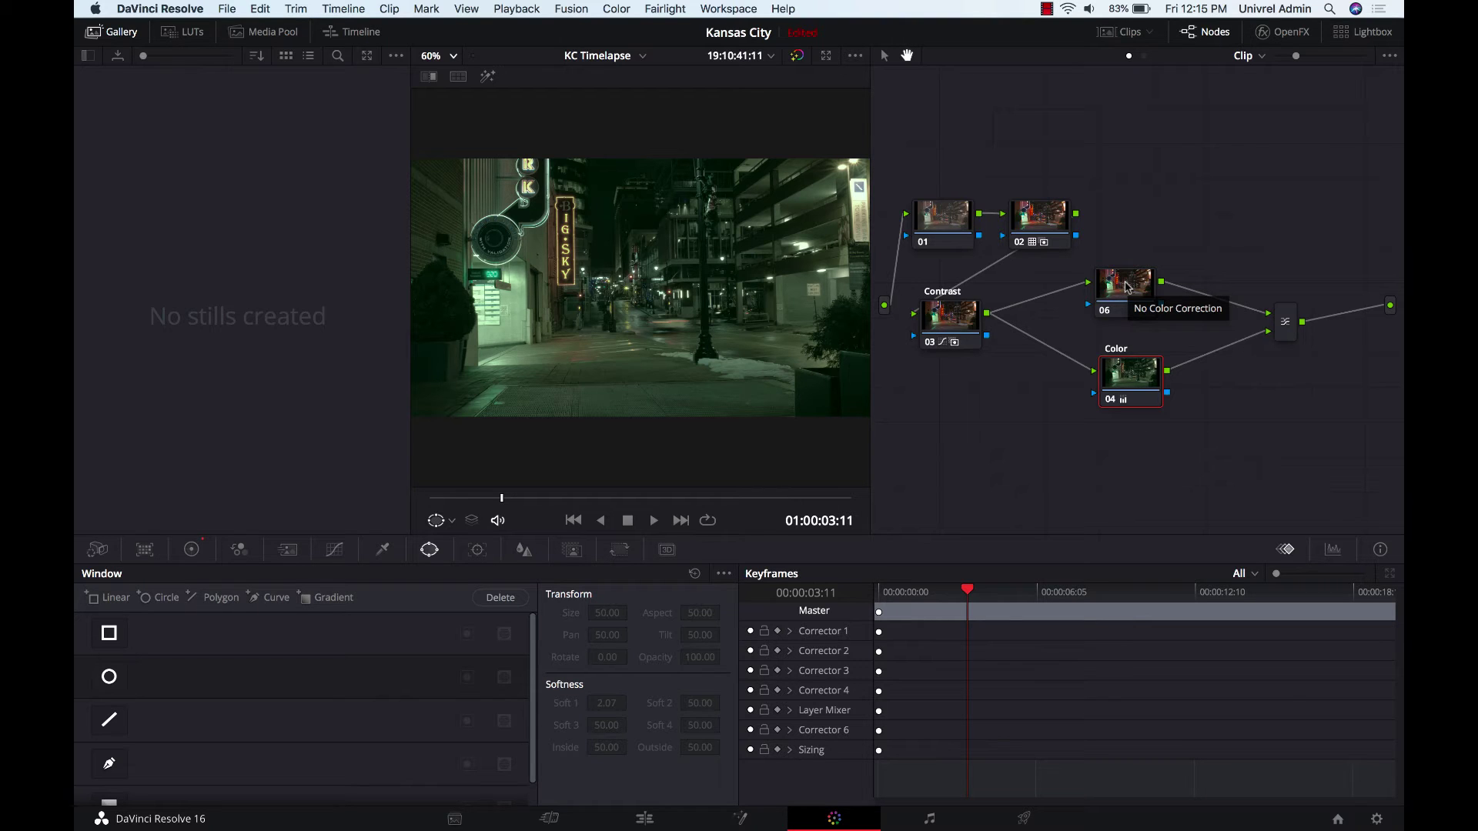
pyautogui.click(1125, 287)
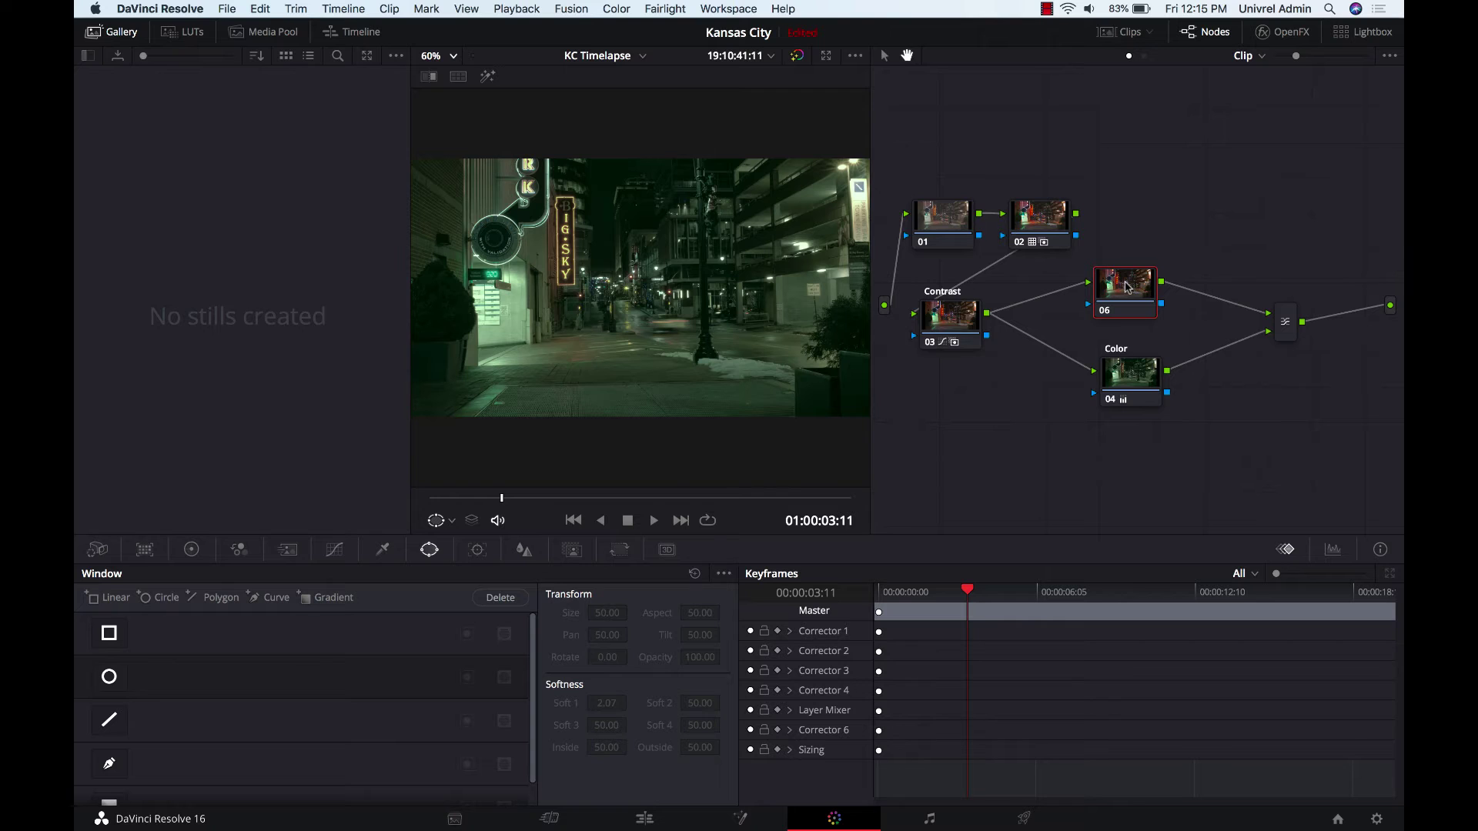
pyautogui.moveTo(1125, 287)
pyautogui.mouseDown()
pyautogui.moveTo(1121, 426)
pyautogui.moveTo(1121, 291)
pyautogui.mouseUp()
pyautogui.moveTo(1124, 426); pyautogui.dragTo(1132, 368)
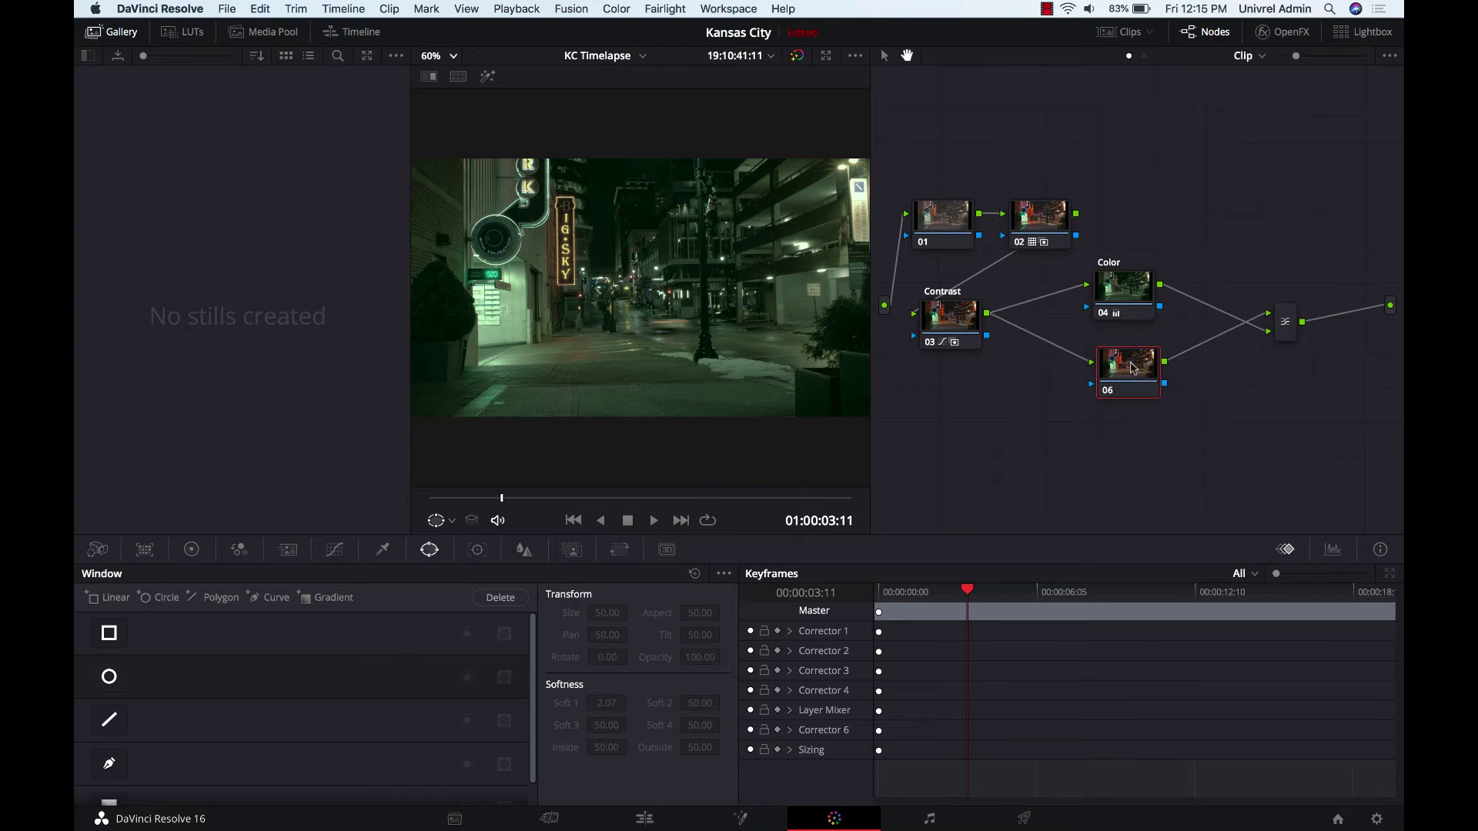
pyautogui.press('Delete')
pyautogui.press('Delete')
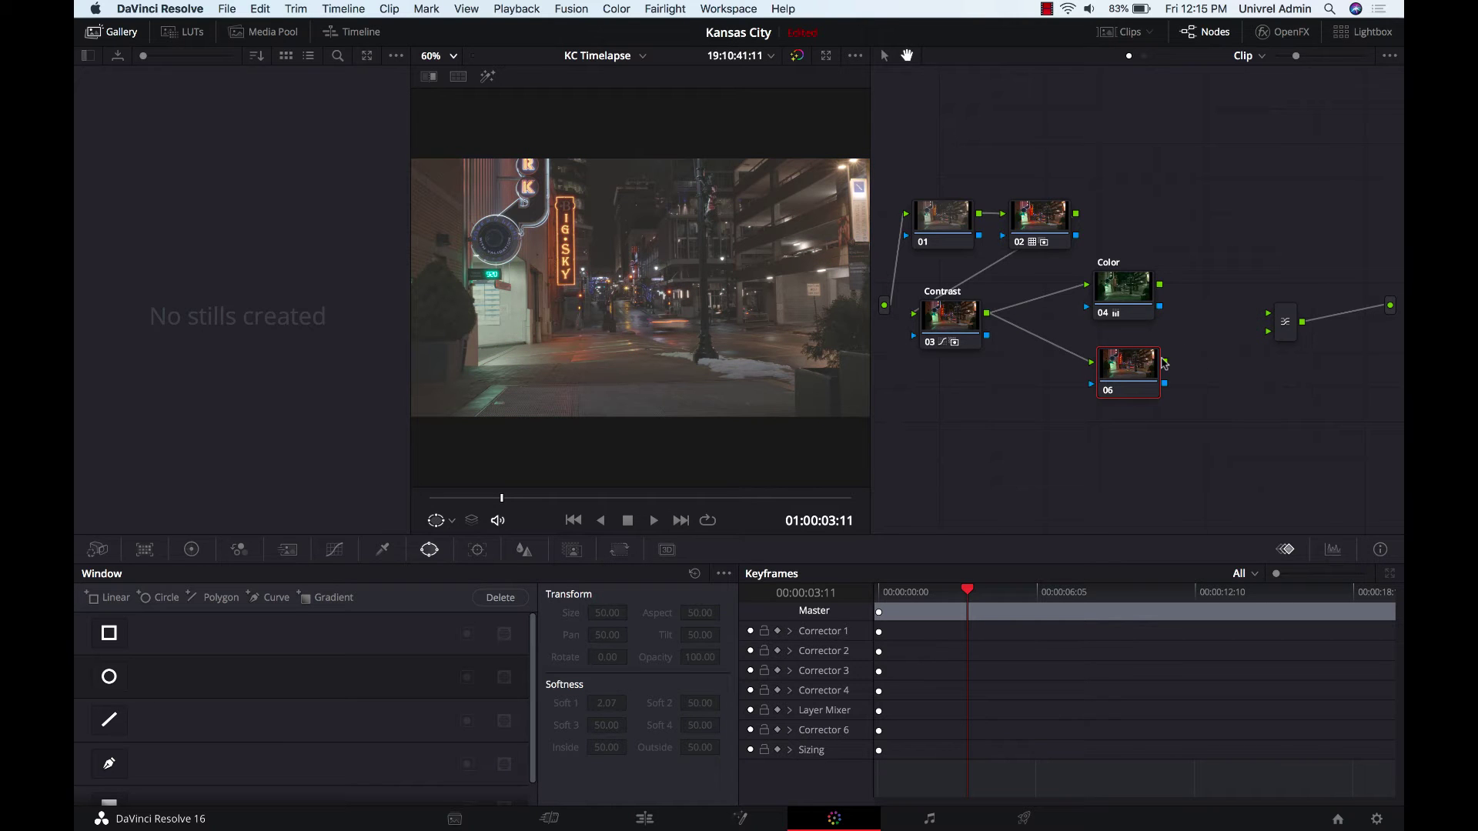
pyautogui.moveTo(1168, 364); pyautogui.dragTo(1268, 332)
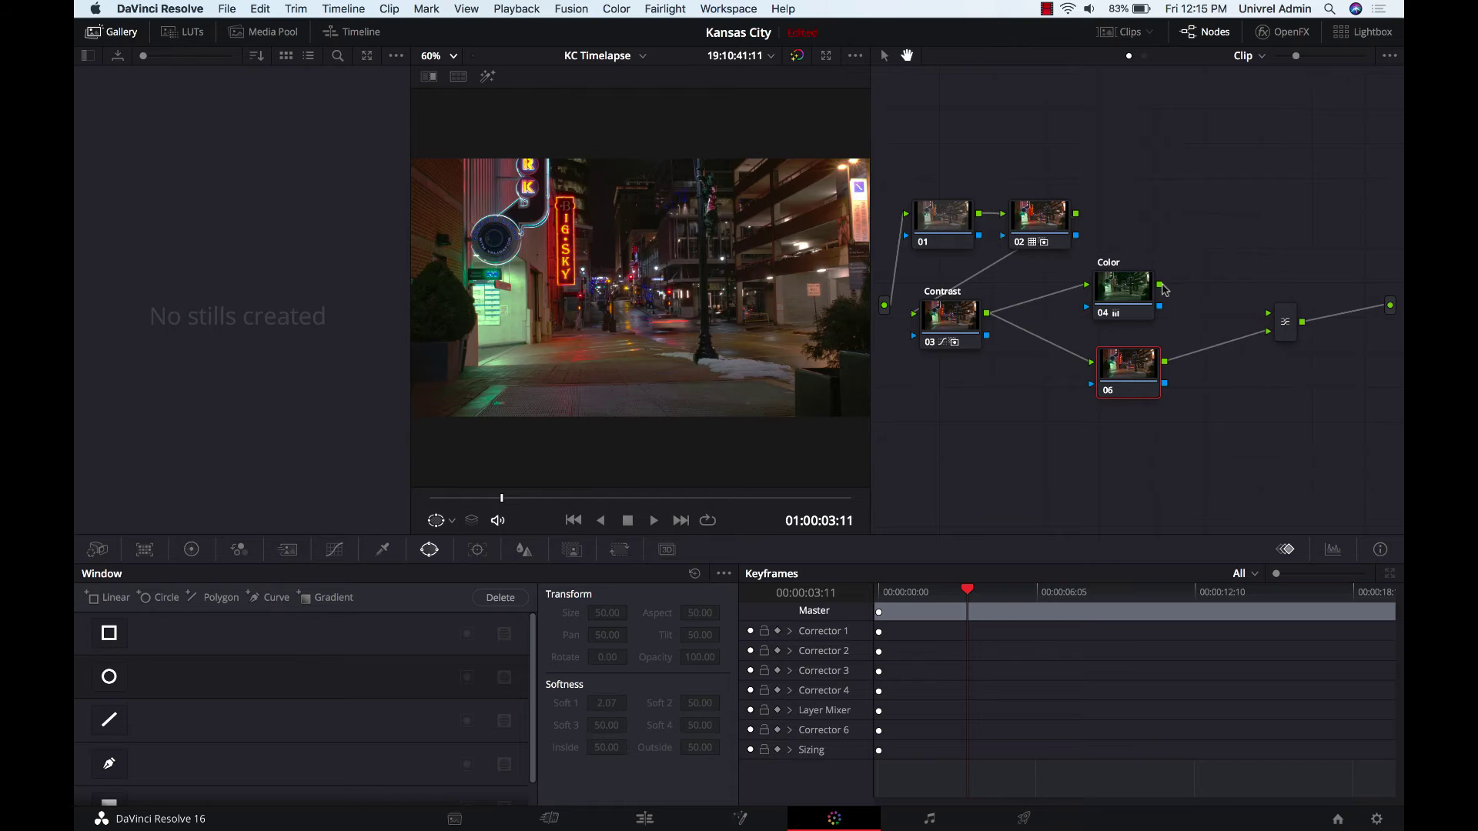
pyautogui.moveTo(1160, 285); pyautogui.dragTo(1276, 318)
pyautogui.rightClick(1286, 327)
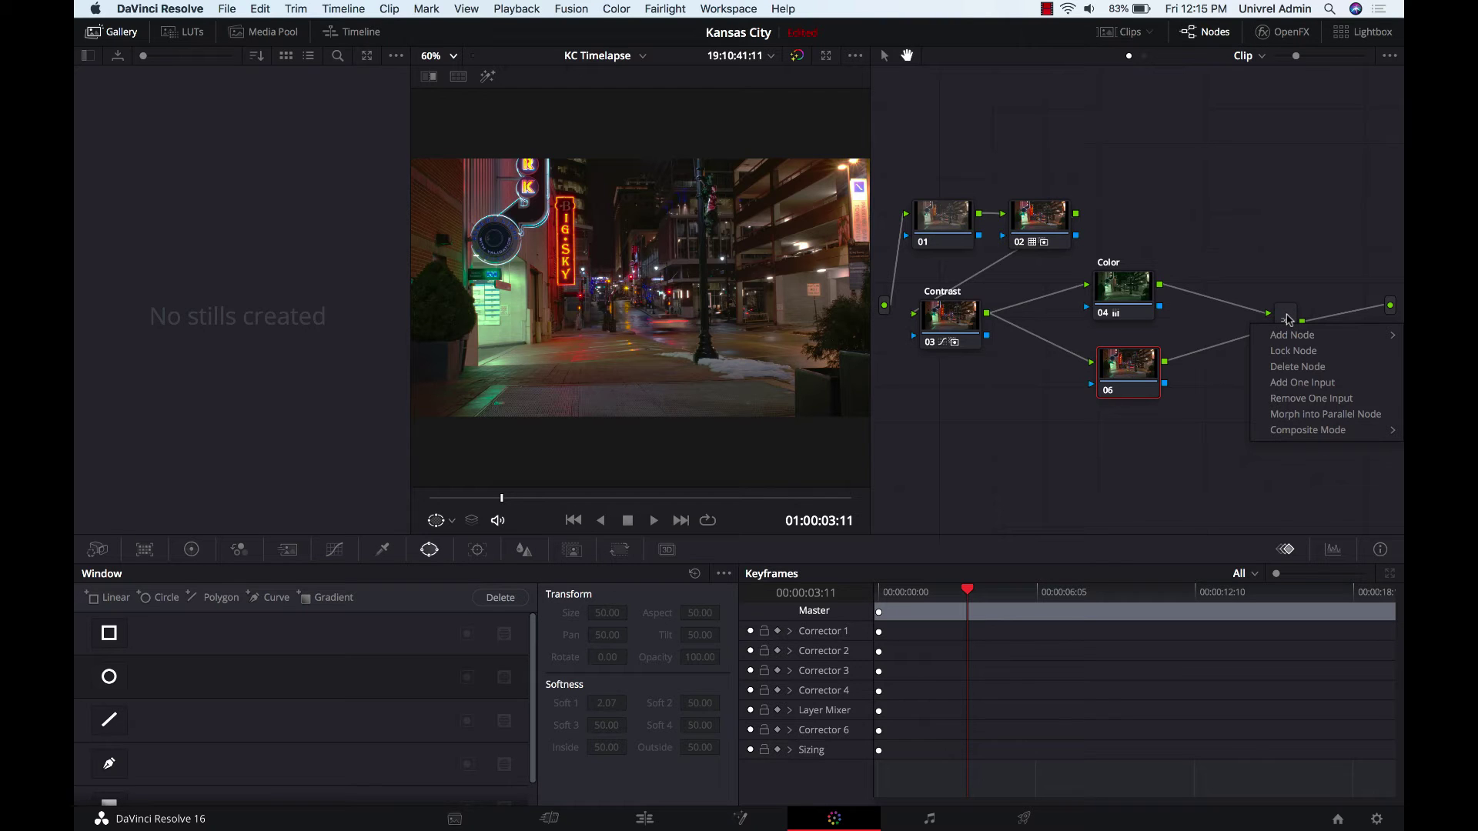
# - Give the Layer Mixer a third input and bring up node 06's color wheels
pyautogui.click(1293, 384)
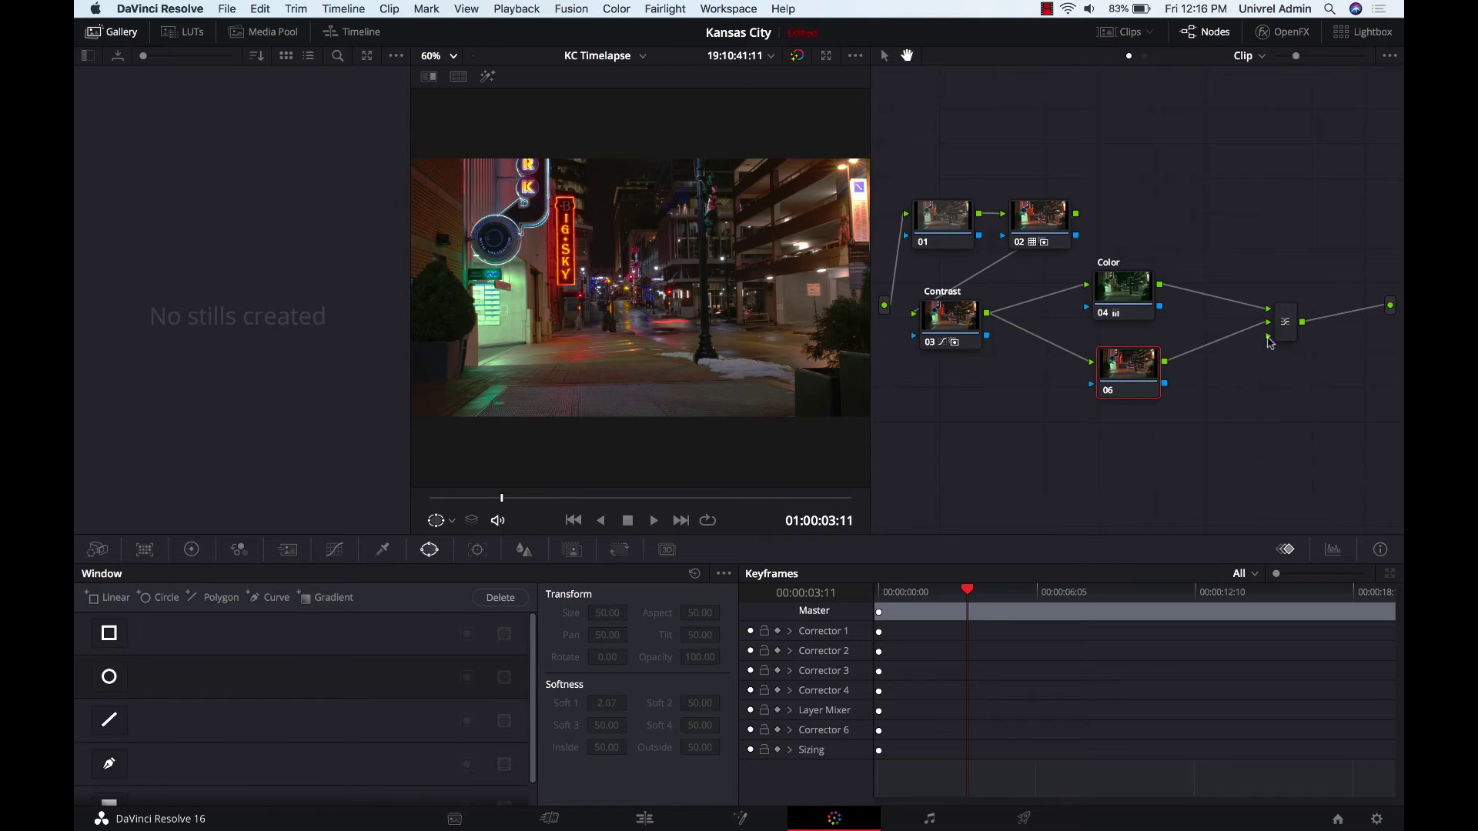
pyautogui.hotkey('alt', 'shift', 'w')
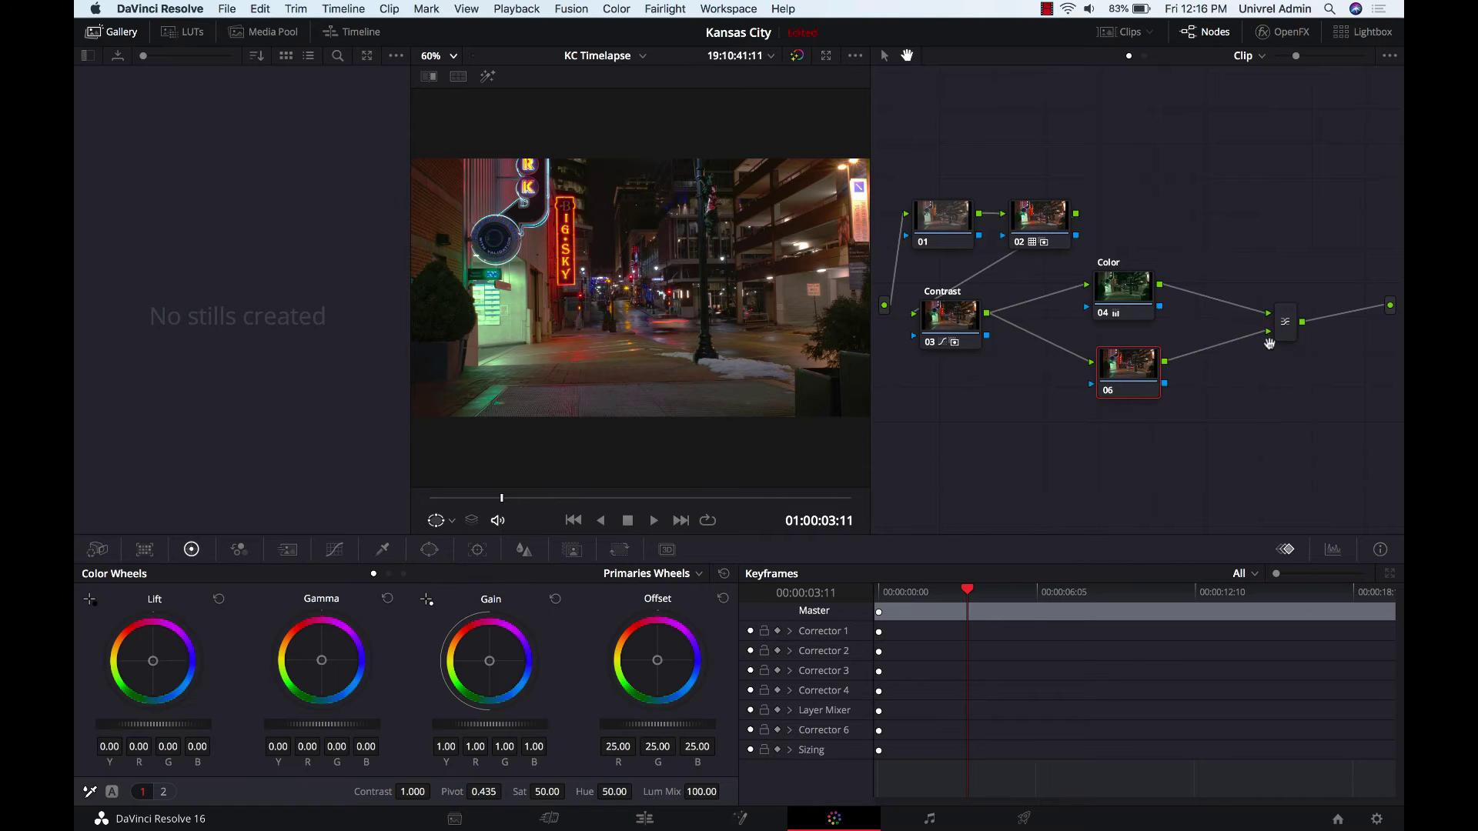
# - Show the Window palette's masking shapes
pyautogui.click(430, 549)
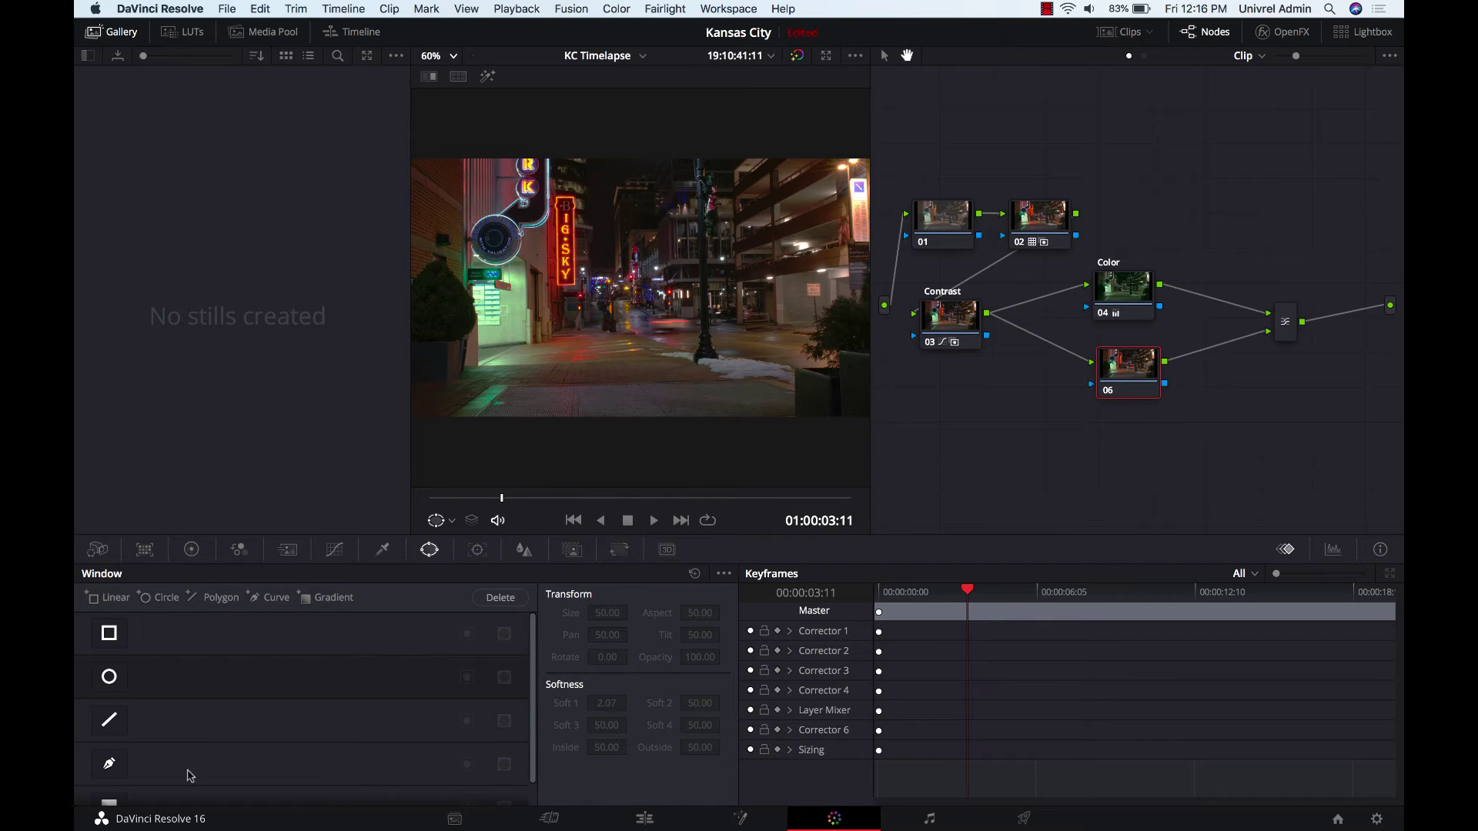
pyautogui.scroll(-1, 237, 722)
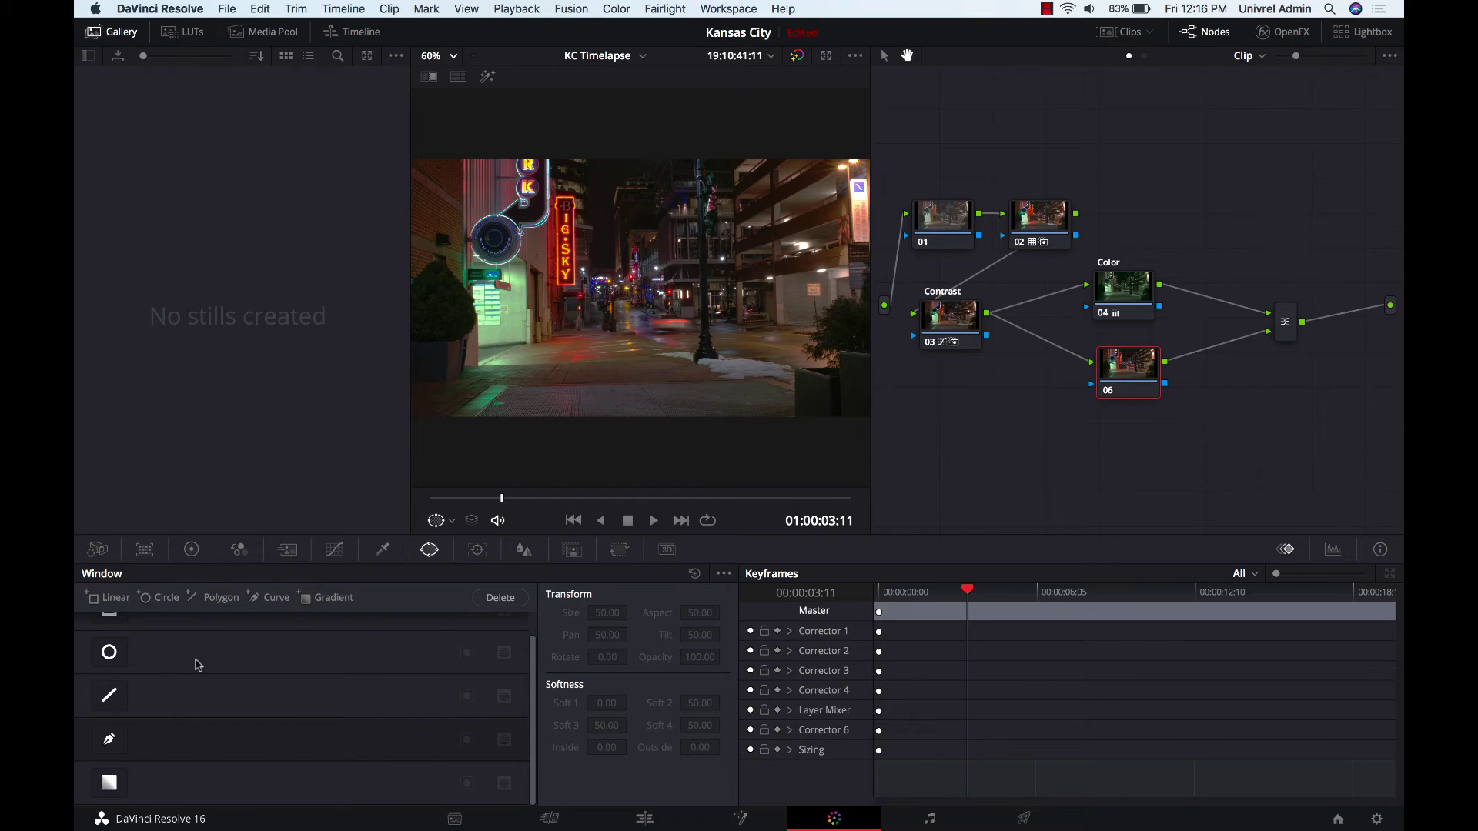
pyautogui.scroll(1, 177, 711)
pyautogui.scroll(-1, 177, 711)
# - Magnify the viewer to 200% on the BIG SKY sign and add a curve window
pyautogui.click(453, 57)
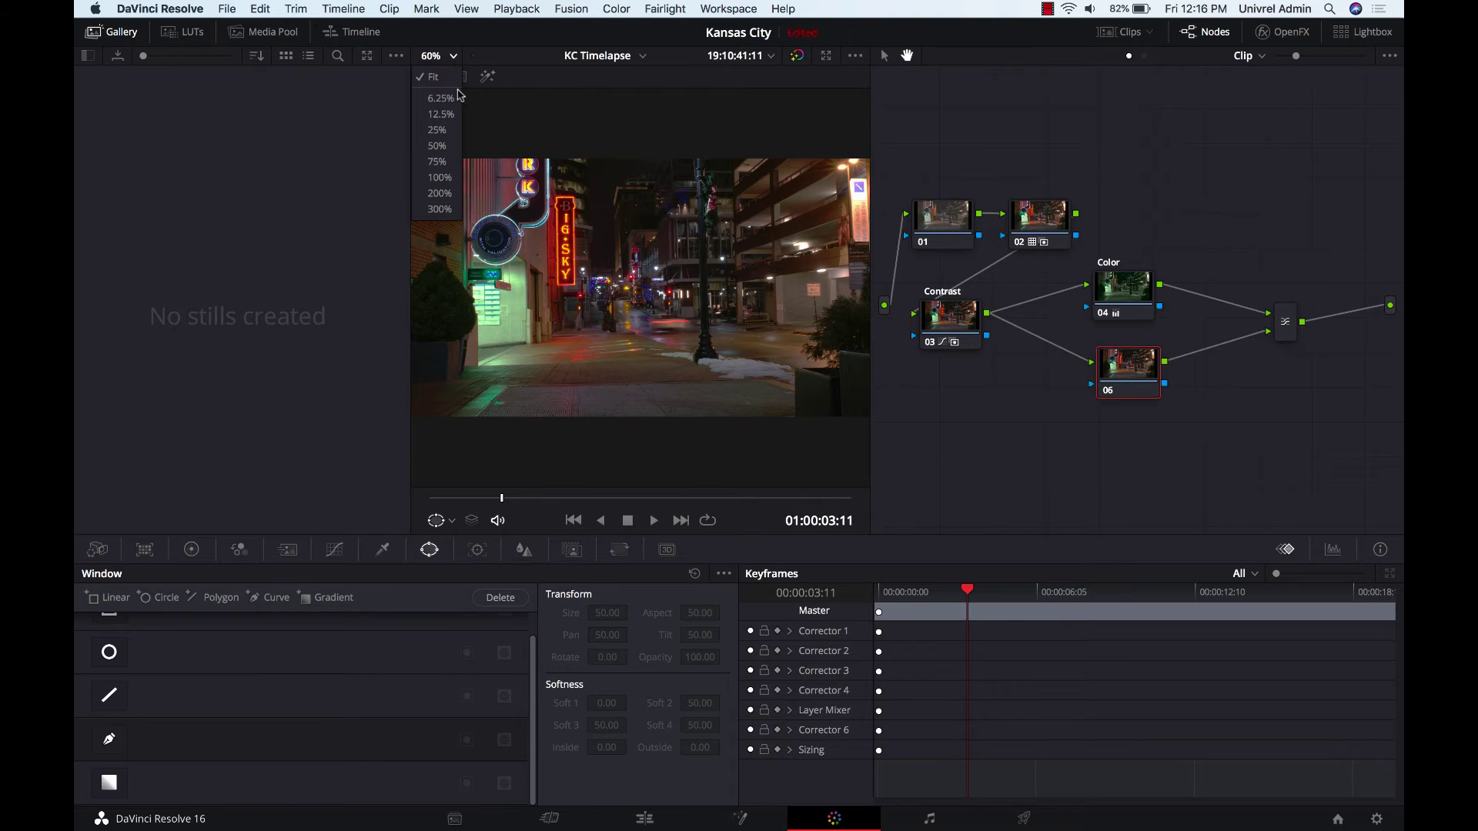
pyautogui.click(440, 193)
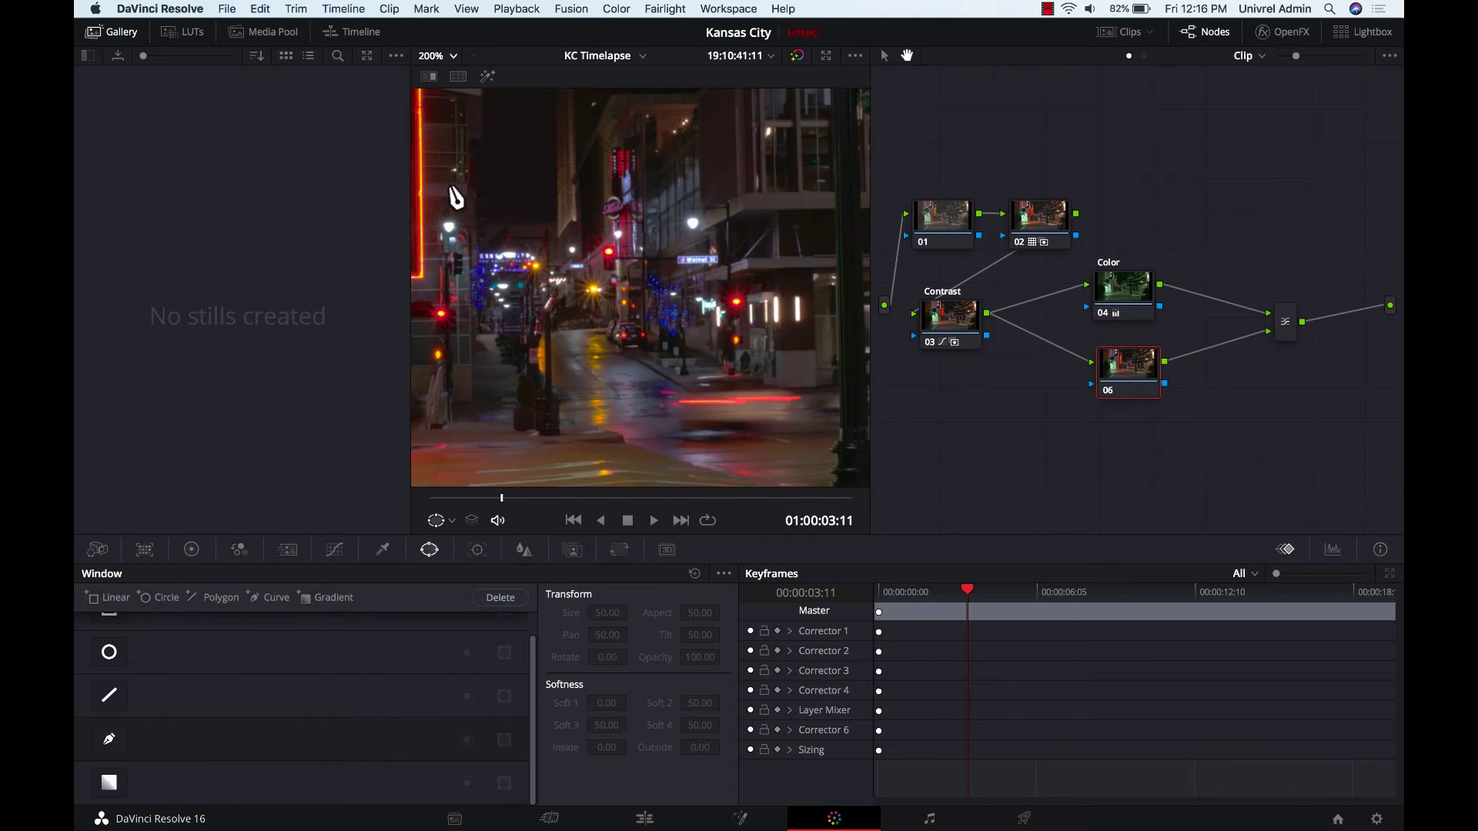
pyautogui.hscroll(-5, 588, 231)
pyautogui.scroll(2, 591, 233)
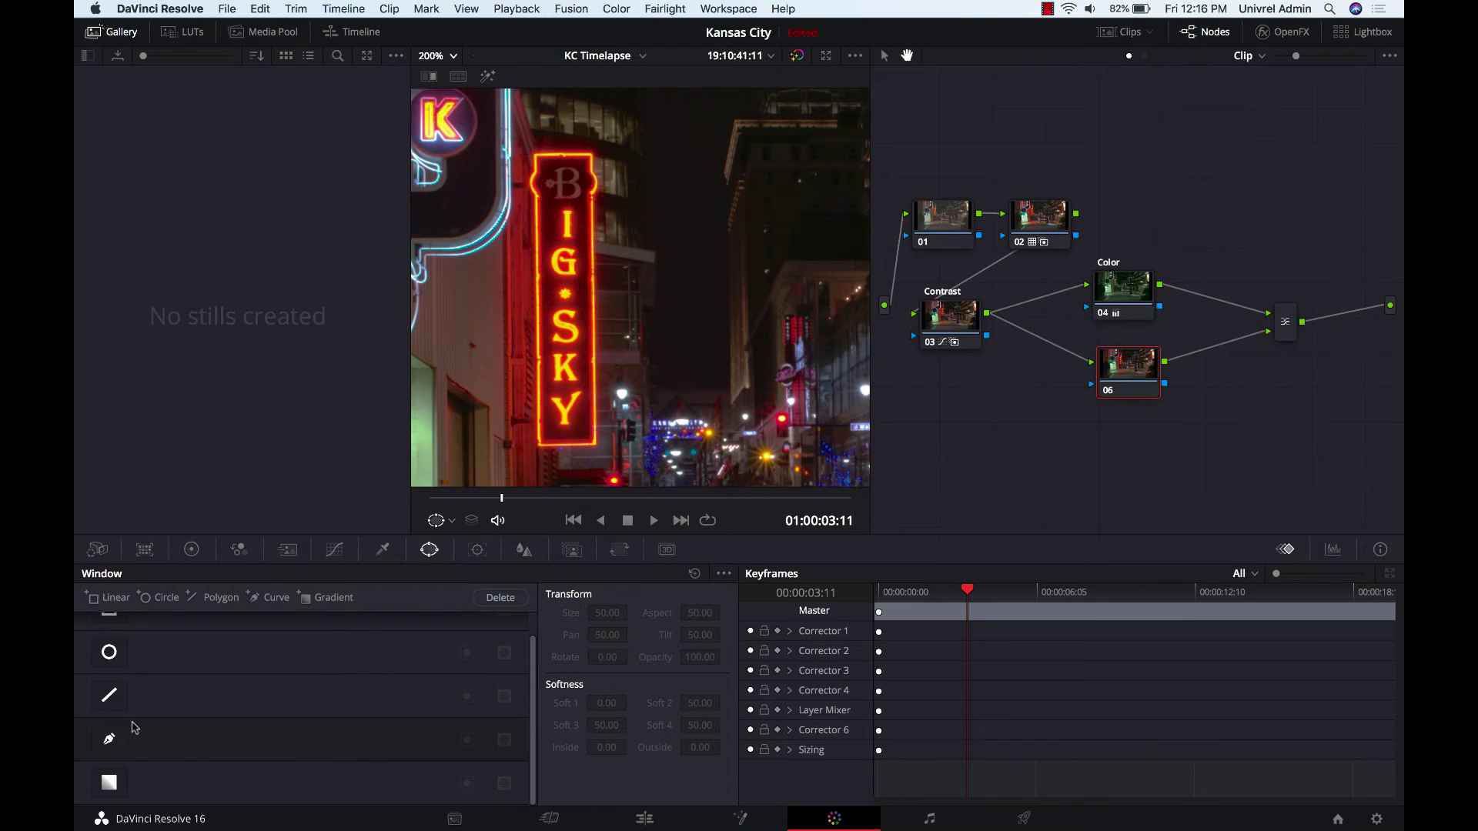
pyautogui.click(109, 739)
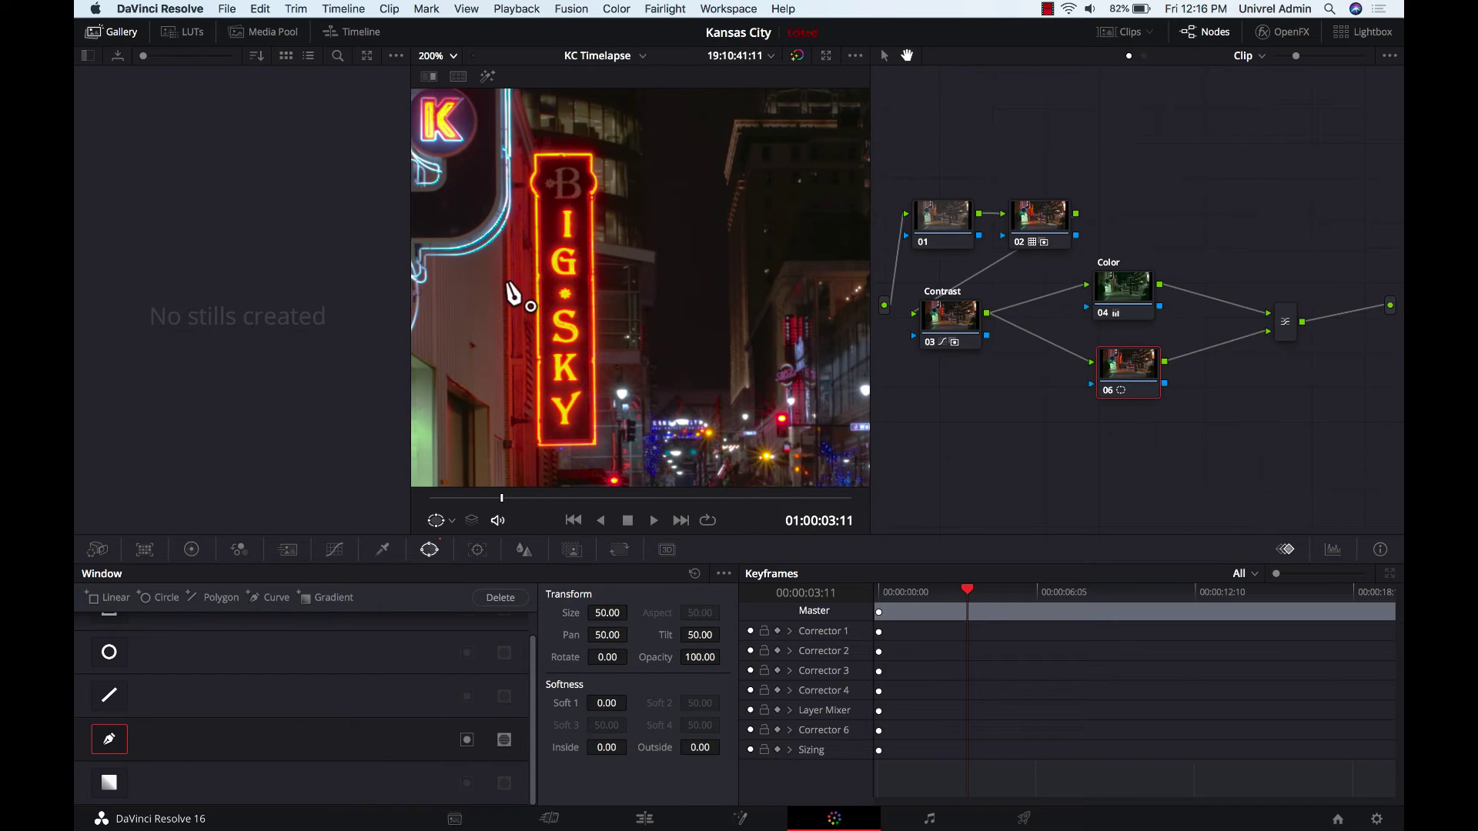
# - Place eight pen points around the BIG SKY sign, including its edge notches, and close the shape
pyautogui.click(534, 153)
pyautogui.click(592, 154)
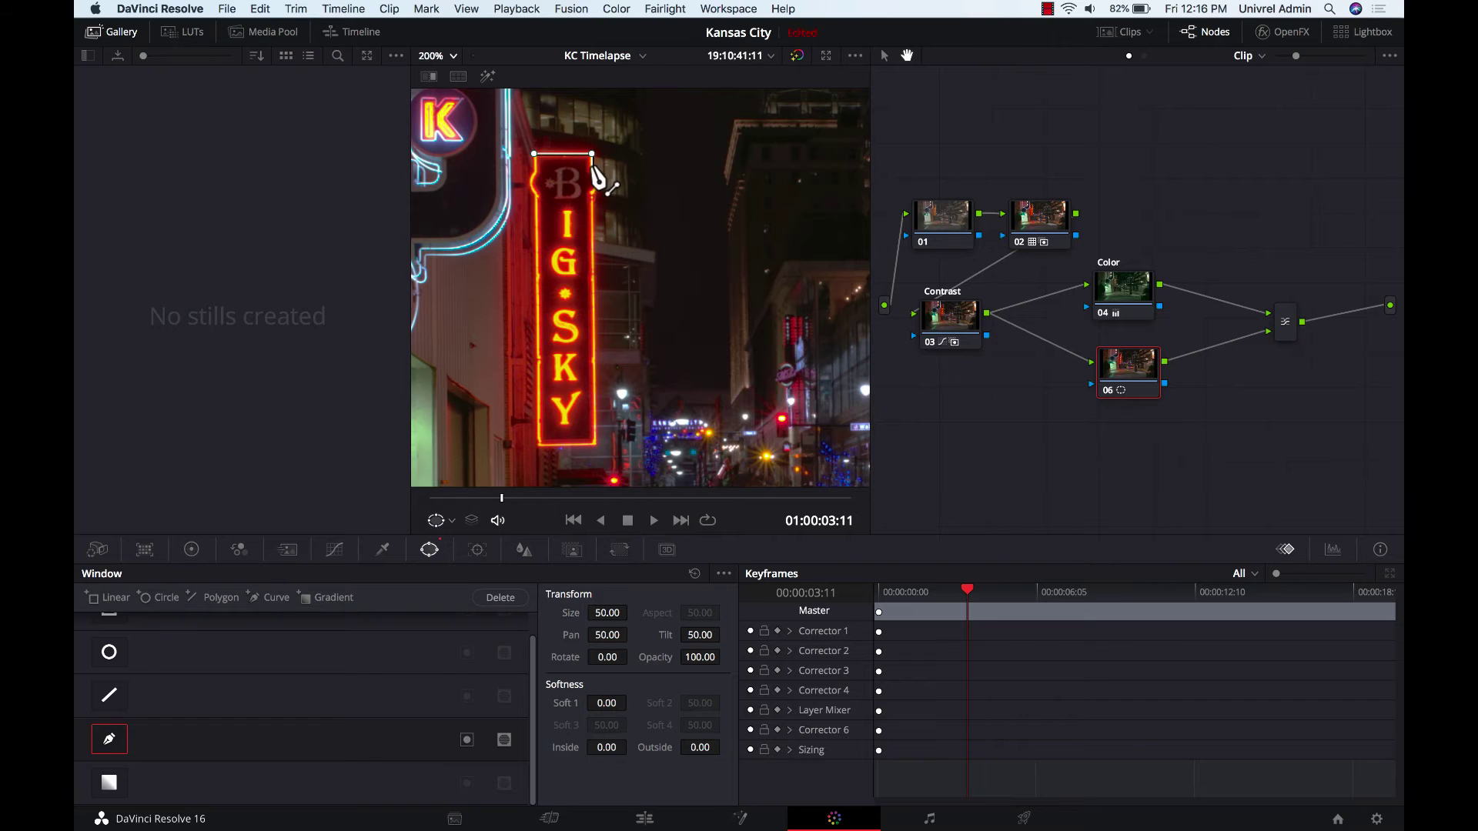
pyautogui.click(592, 167)
pyautogui.click(598, 181)
pyautogui.click(593, 194)
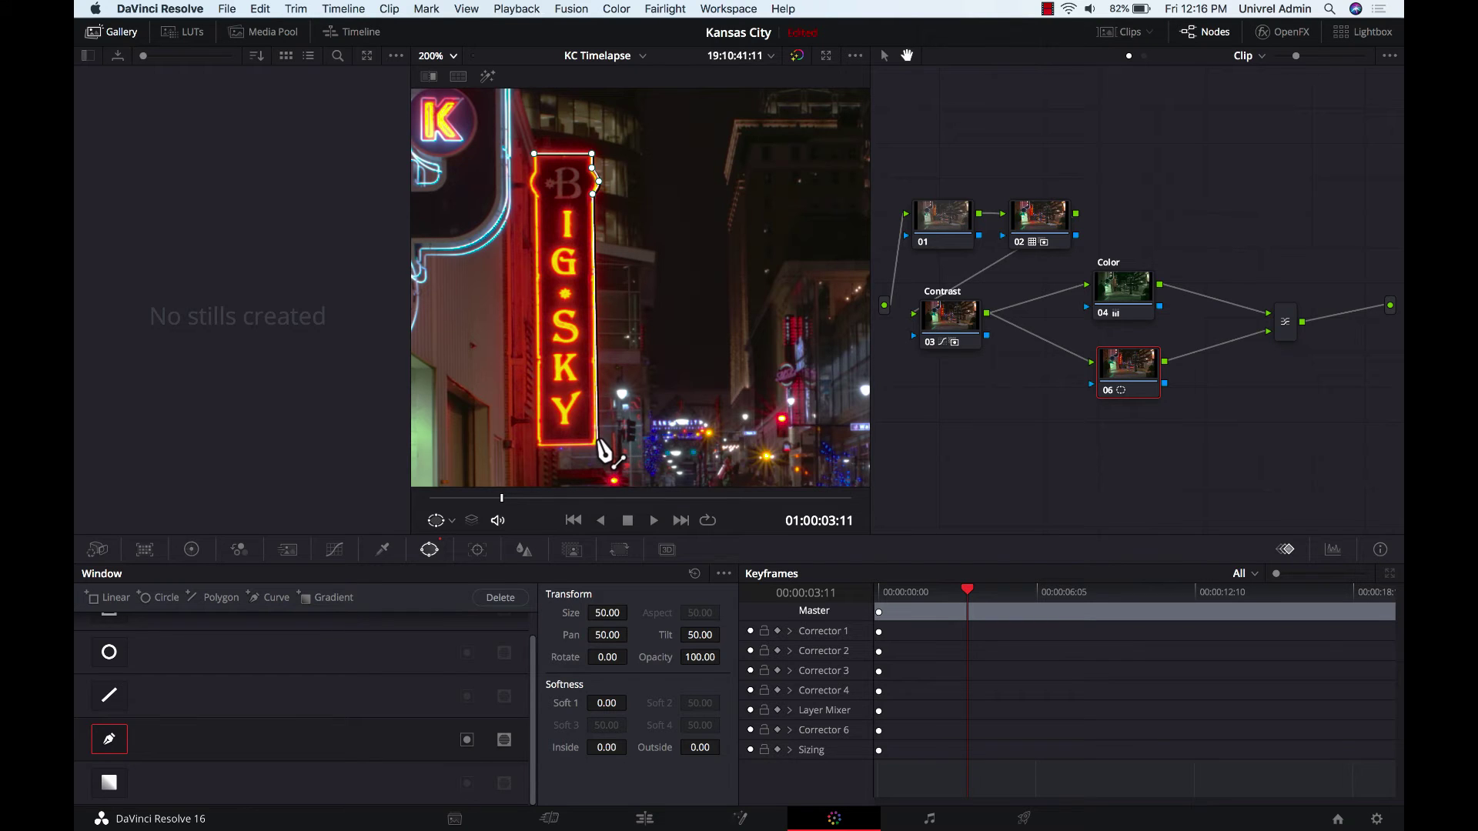
pyautogui.click(598, 445)
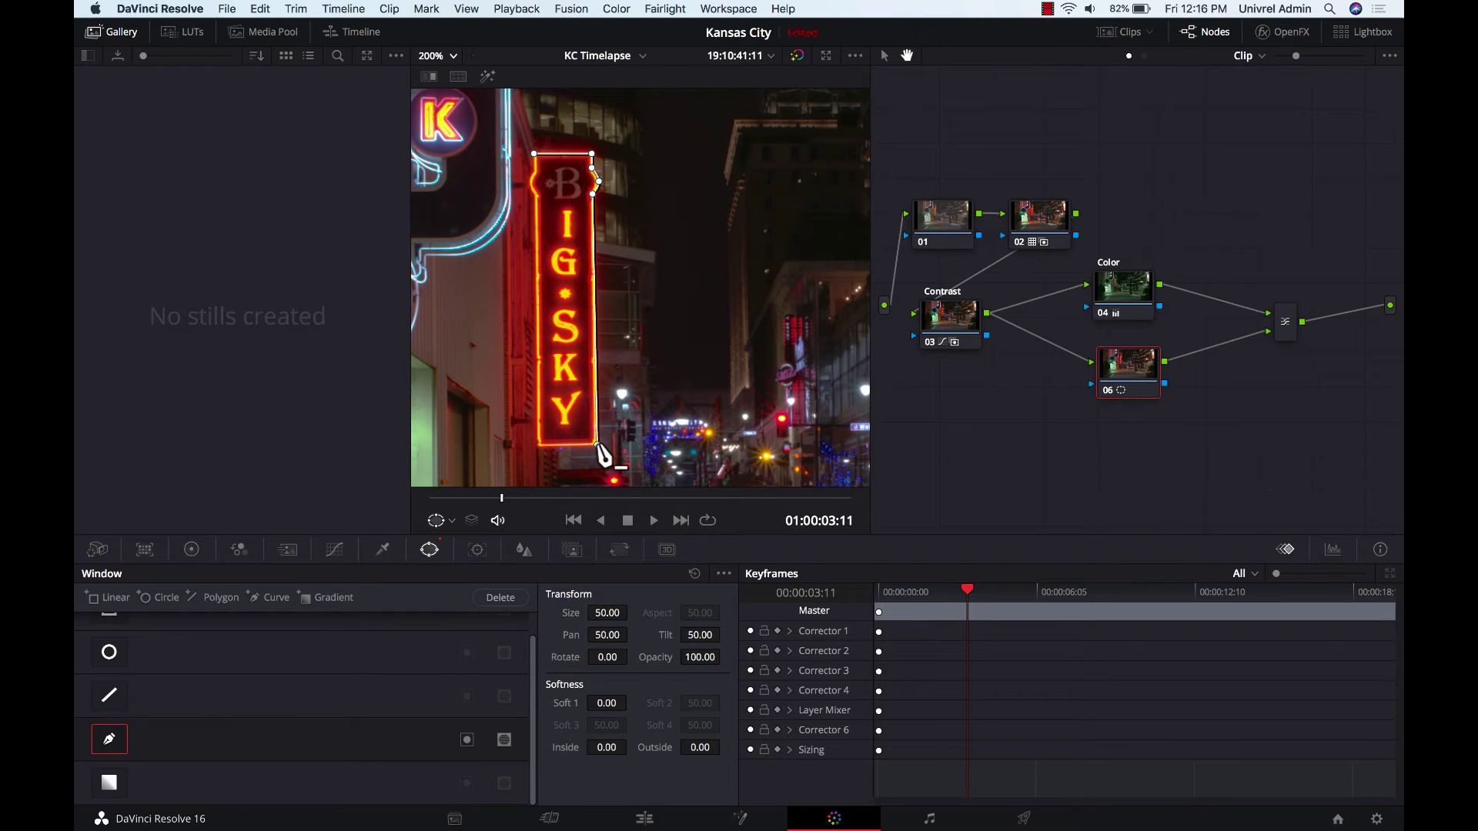
pyautogui.click(536, 446)
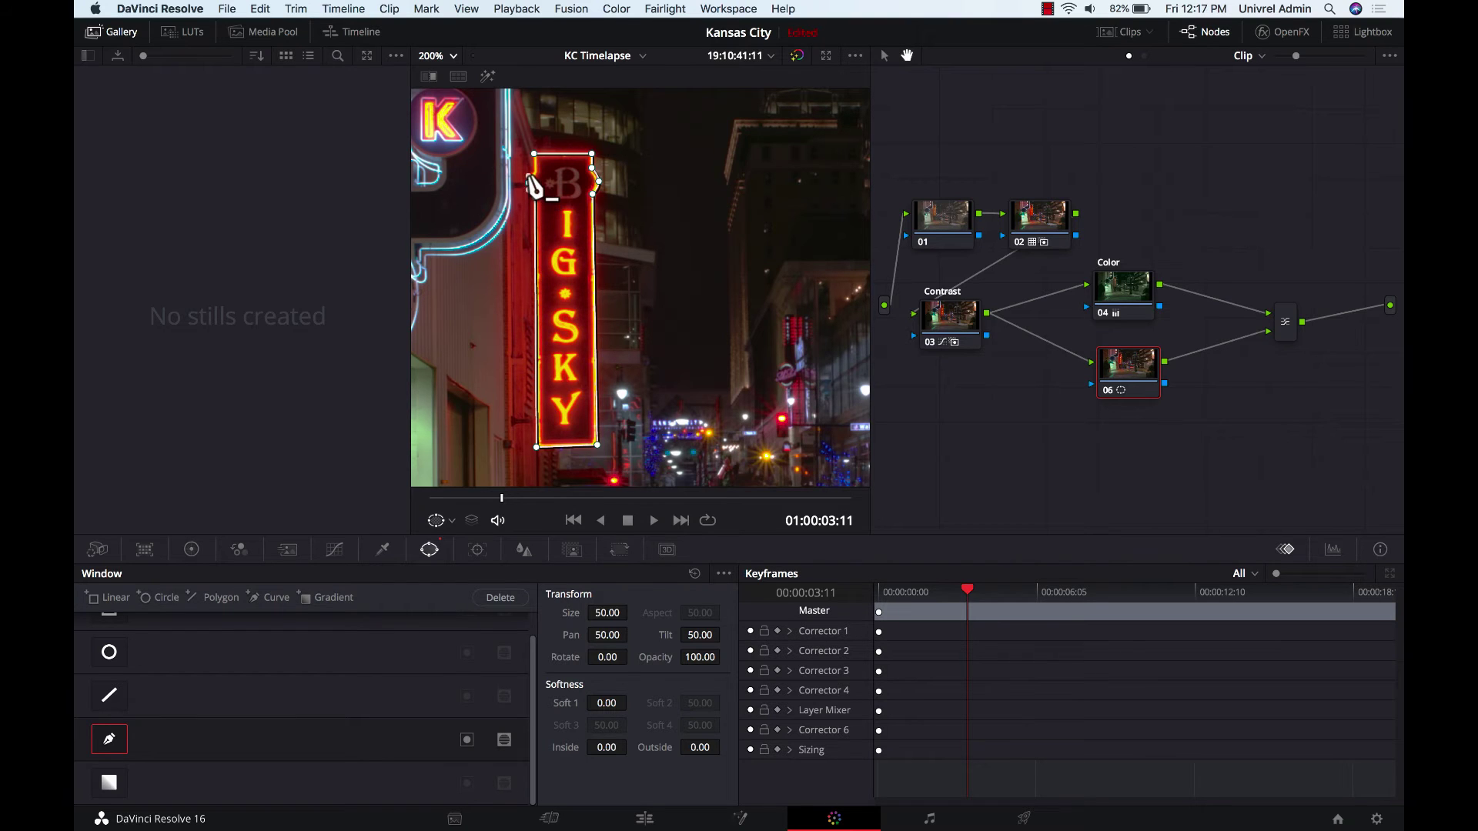
pyautogui.click(533, 193)
pyautogui.click(535, 154)
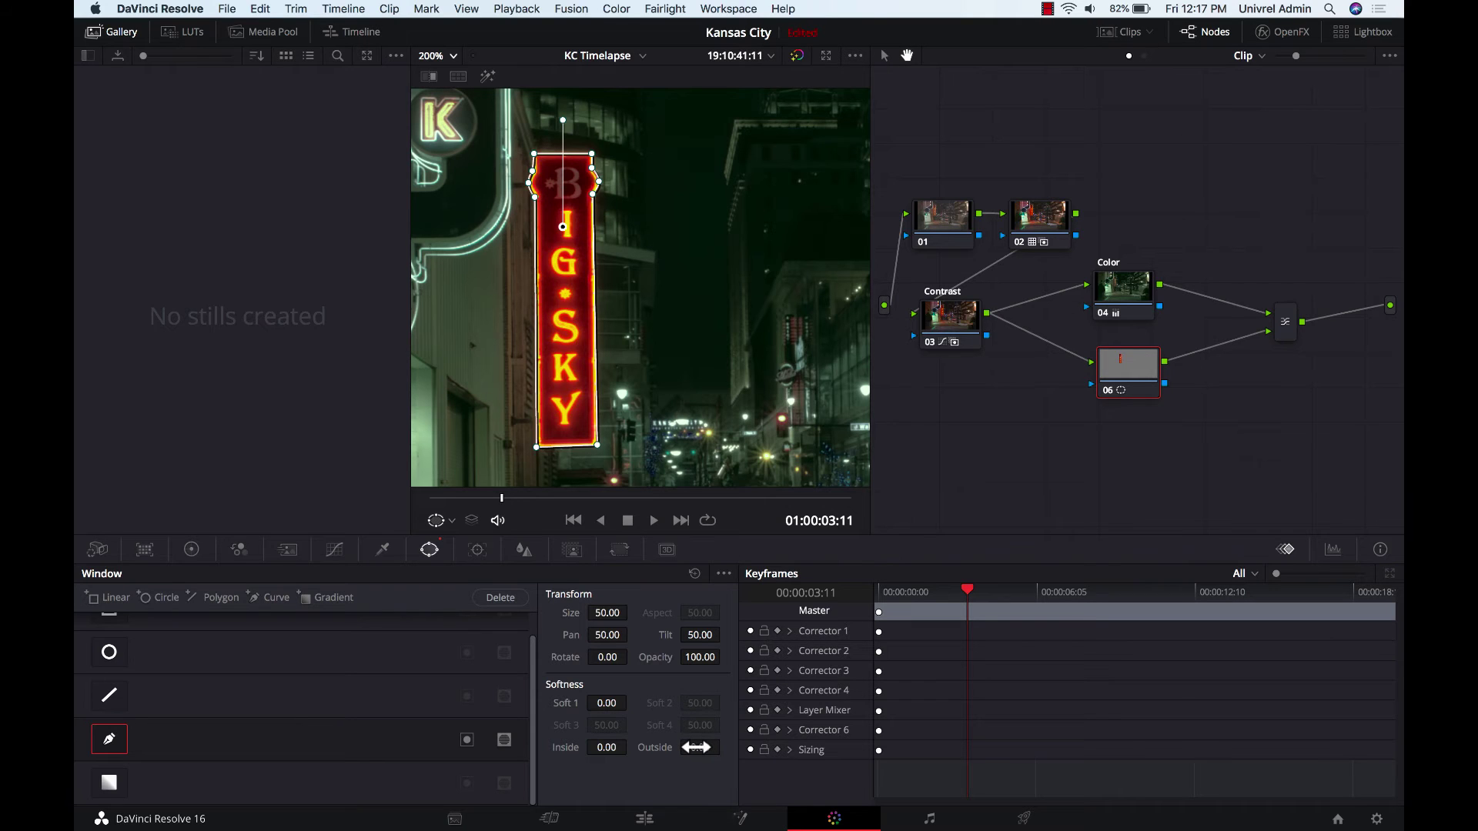
# - Raise the BIG SKY mask's outside softness to 1.50, preview via the Color node, and refit the viewer
pyautogui.moveTo(696, 748)
pyautogui.mouseDown()
pyautogui.moveTo(749, 748)
pyautogui.moveTo(712, 747)
pyautogui.mouseUp()
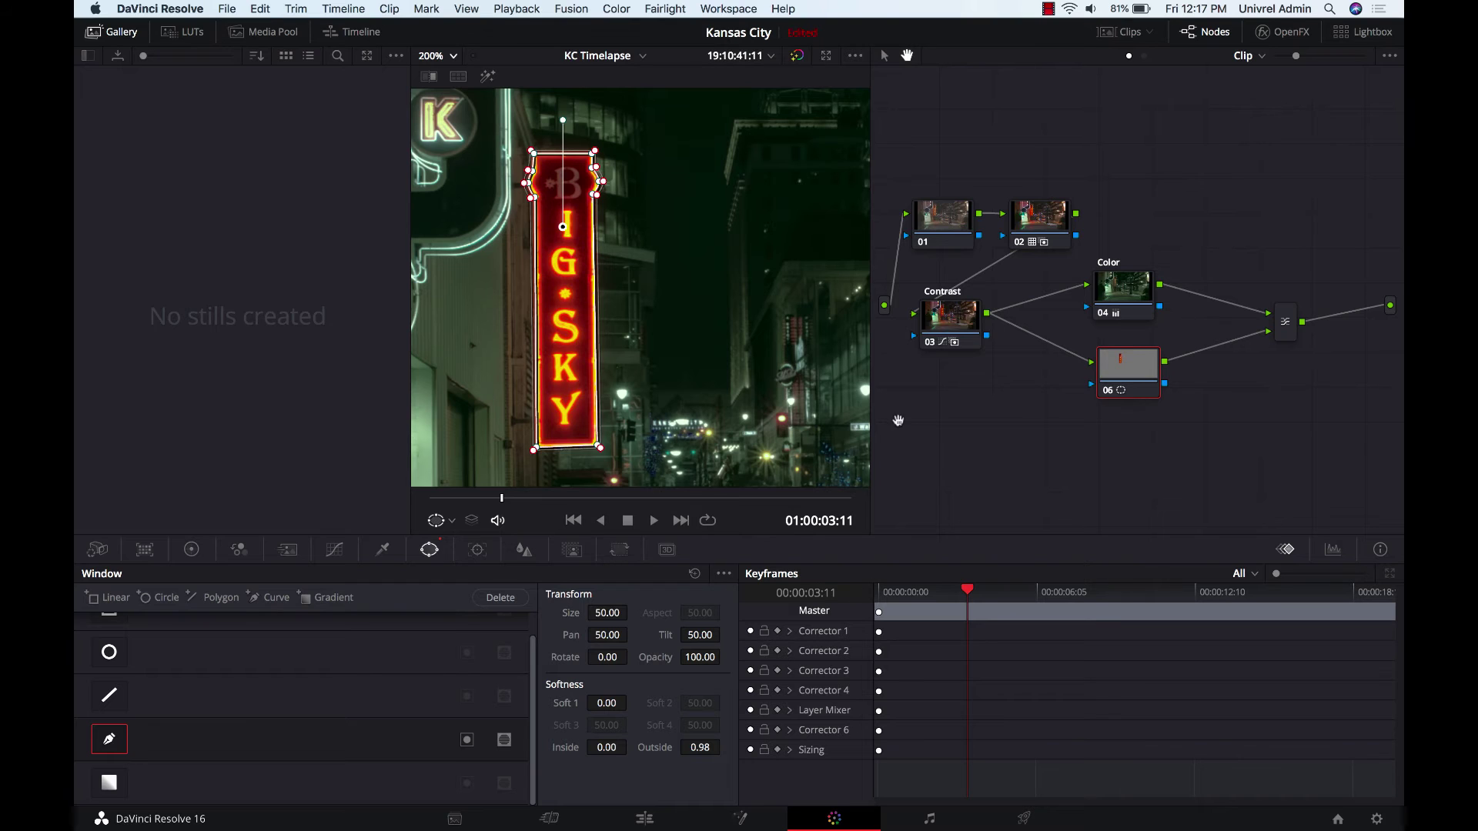
pyautogui.click(1127, 295)
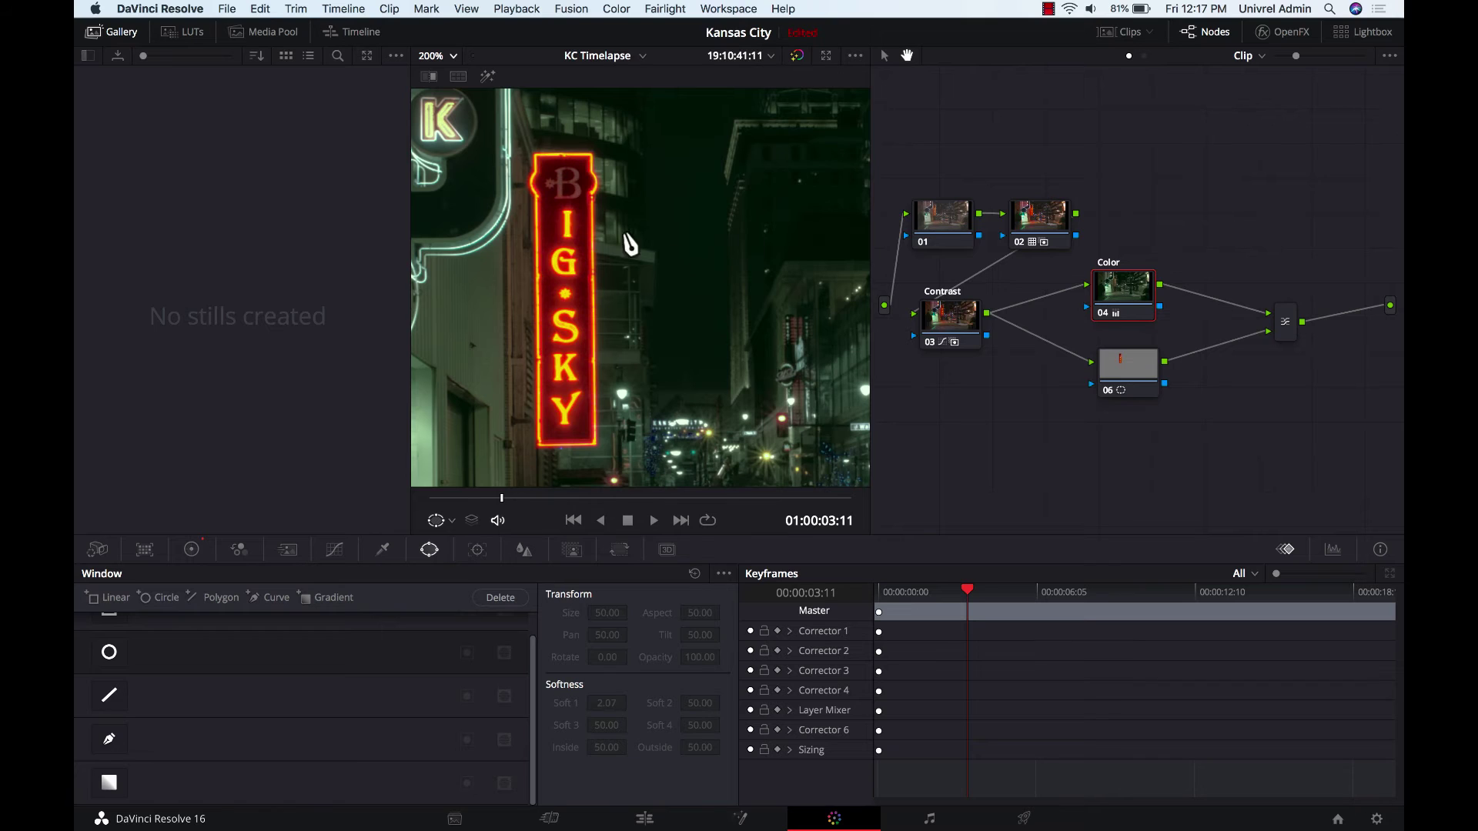
pyautogui.click(1145, 354)
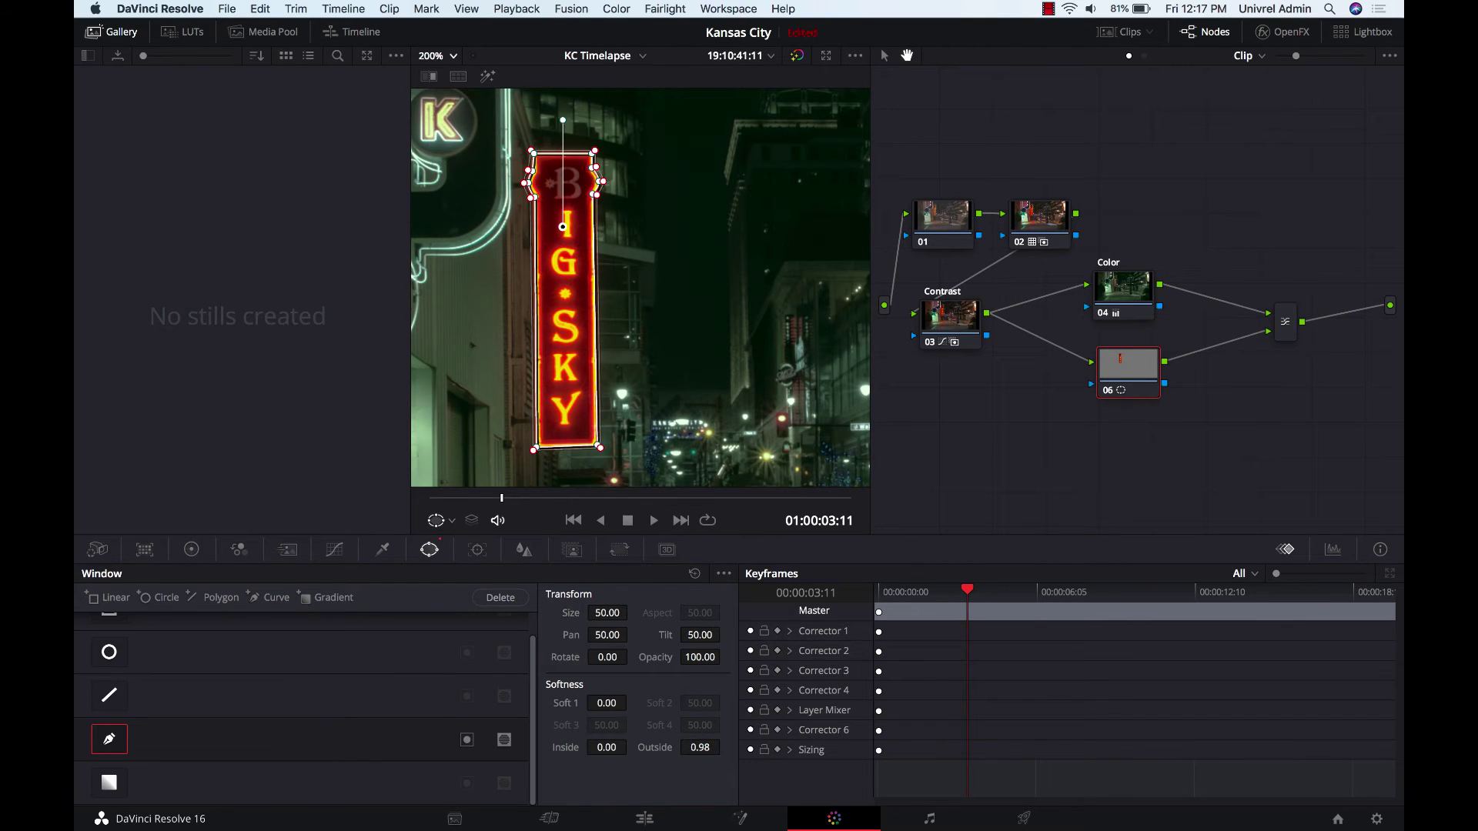
pyautogui.moveTo(700, 747); pyautogui.dragTo(725, 747)
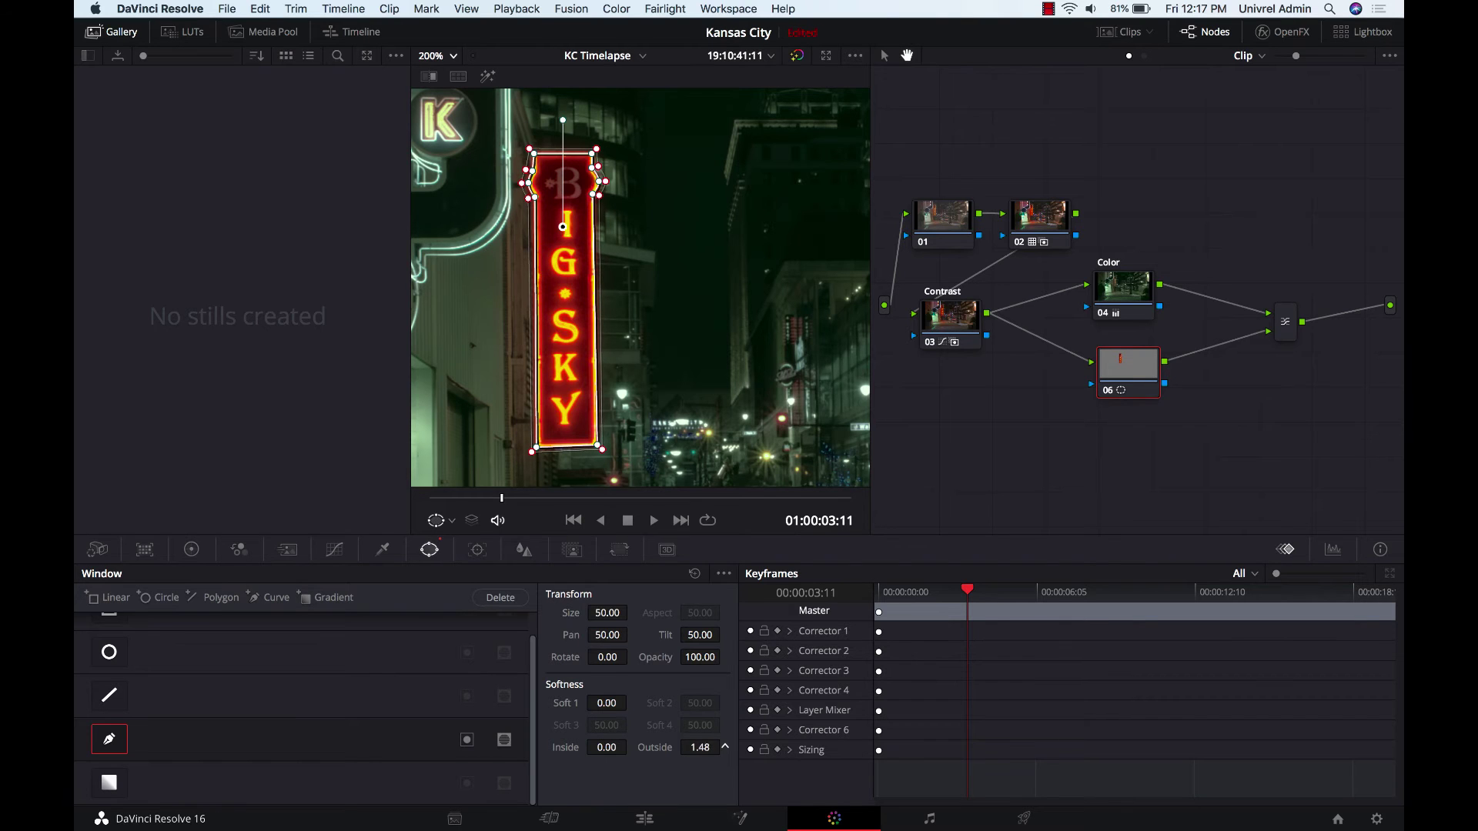
pyautogui.click(1132, 296)
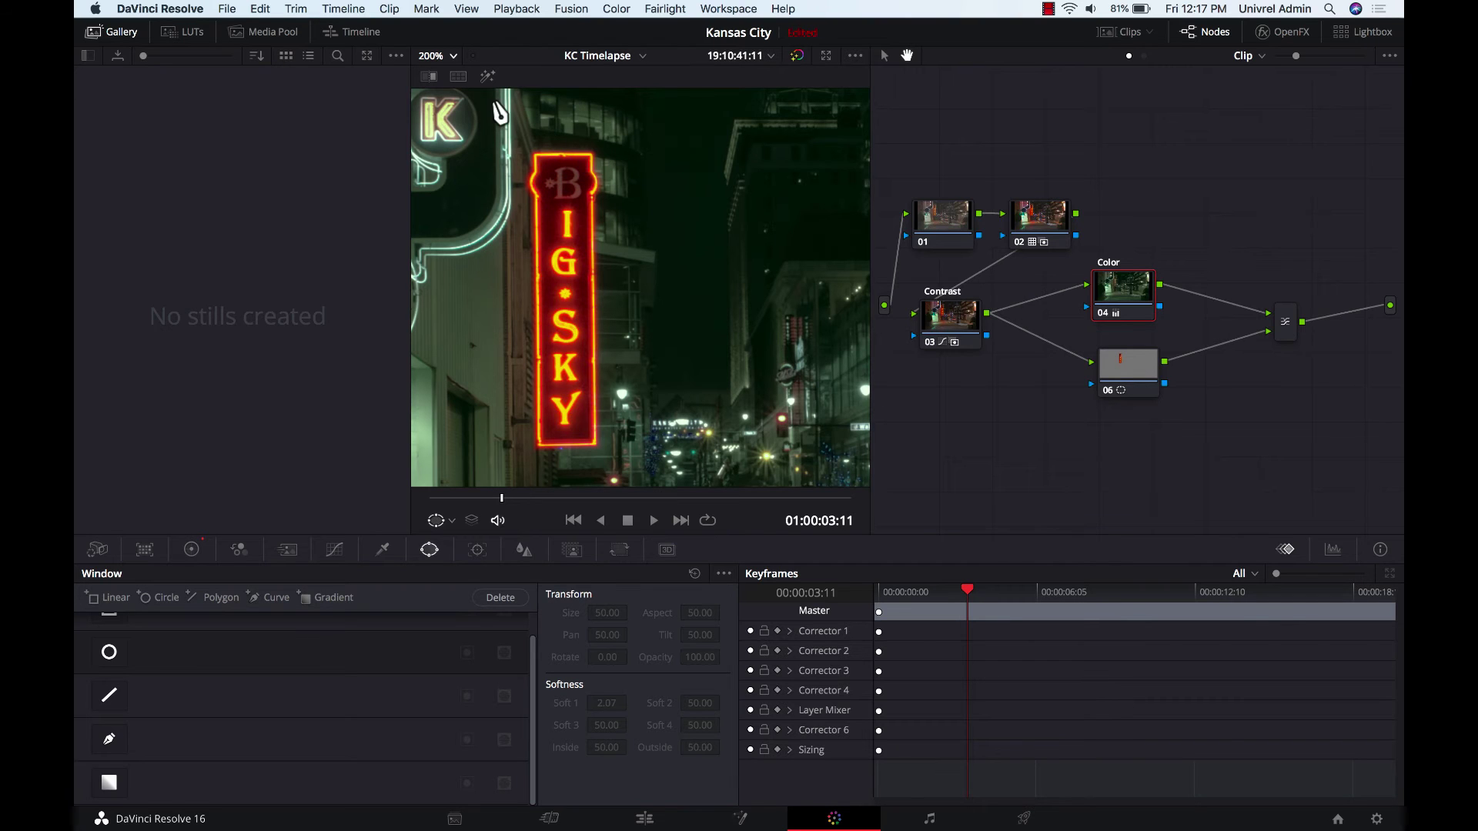
pyautogui.click(447, 56)
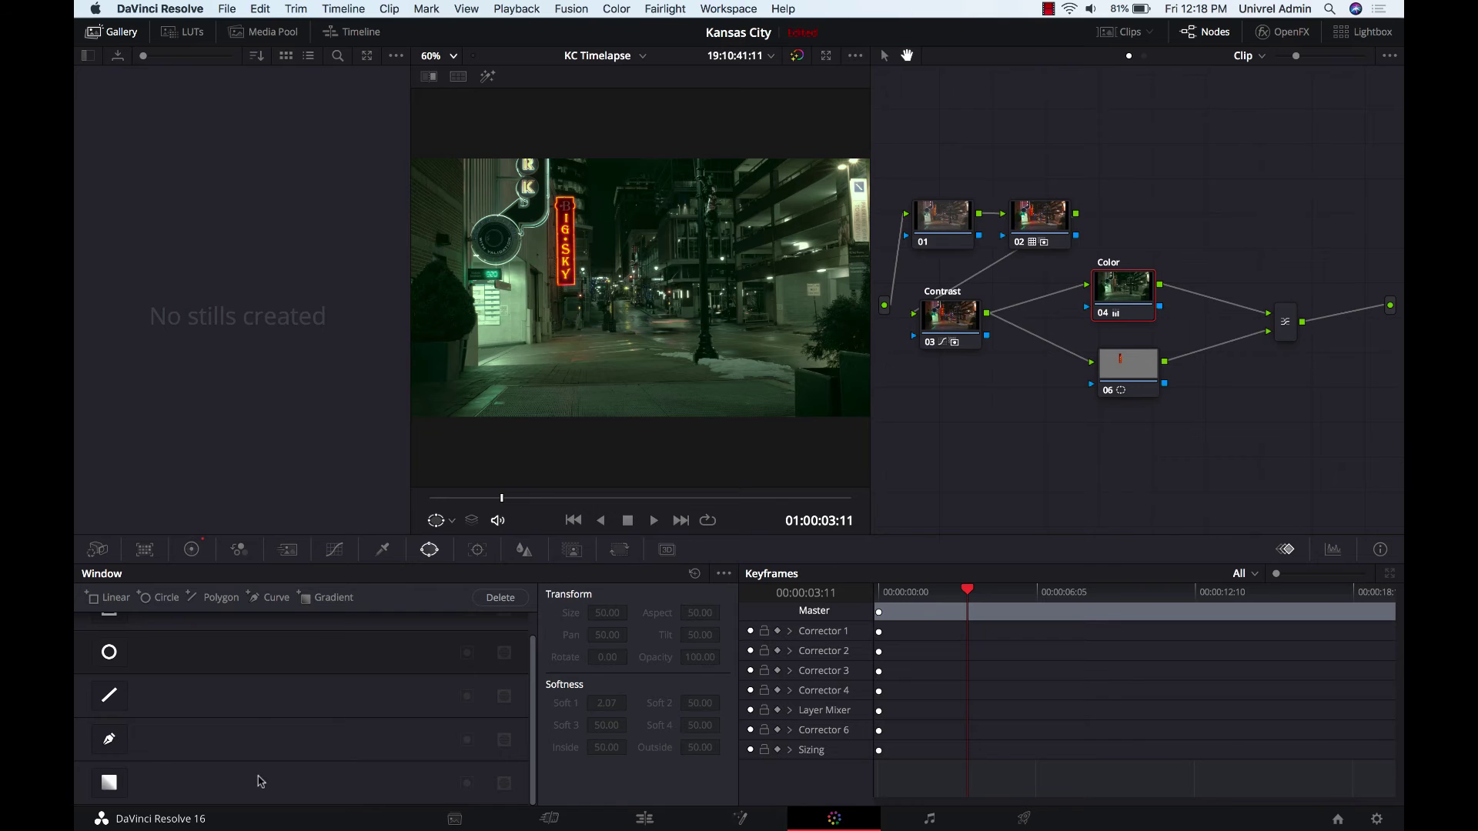
# - Lower the BIG SKY mask's opacity on node 06, then review it from the Color node
pyautogui.scroll(1, 285, 694)
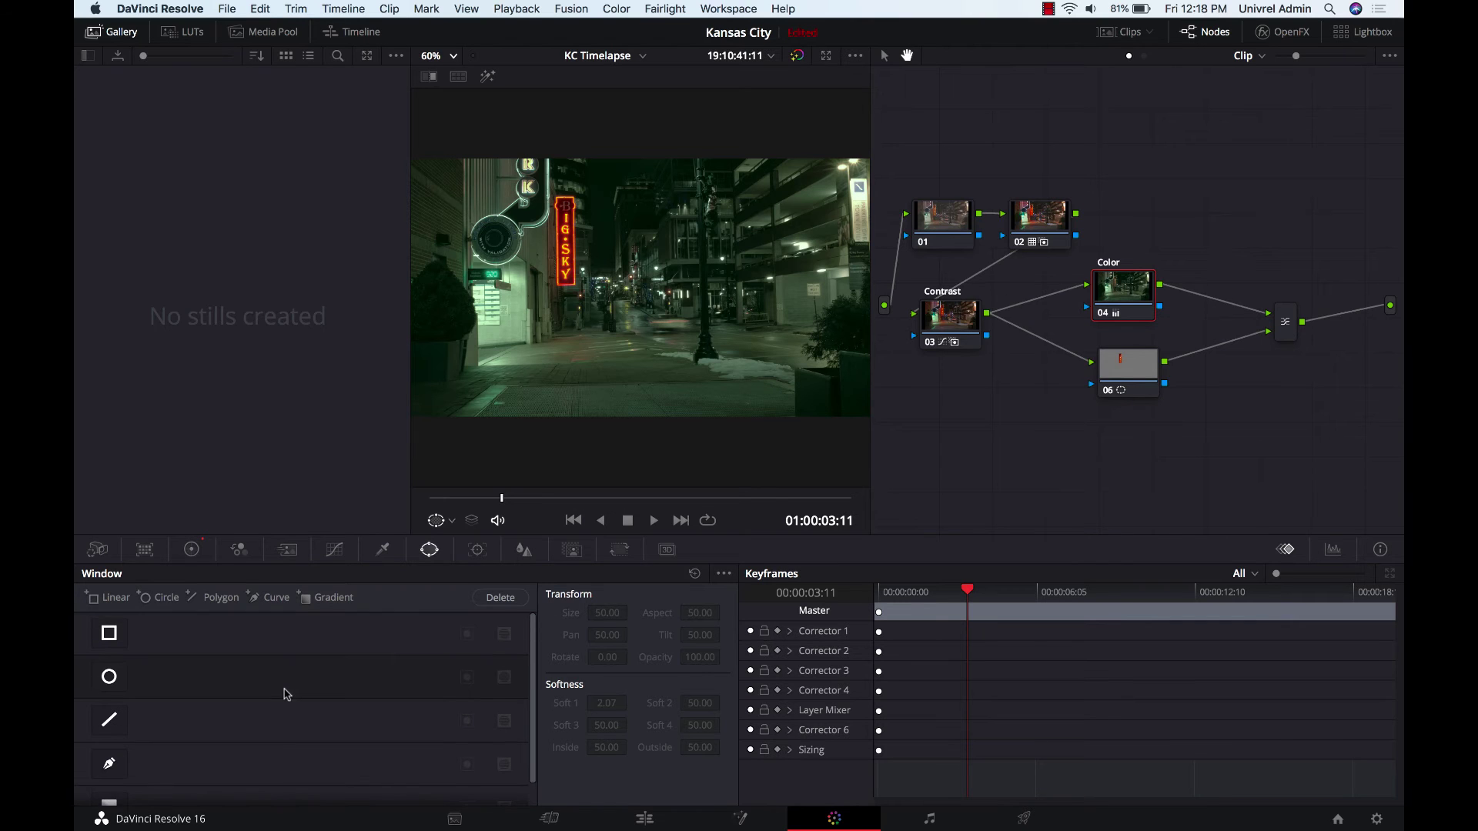
pyautogui.scroll(-1, 281, 693)
pyautogui.click(1126, 374)
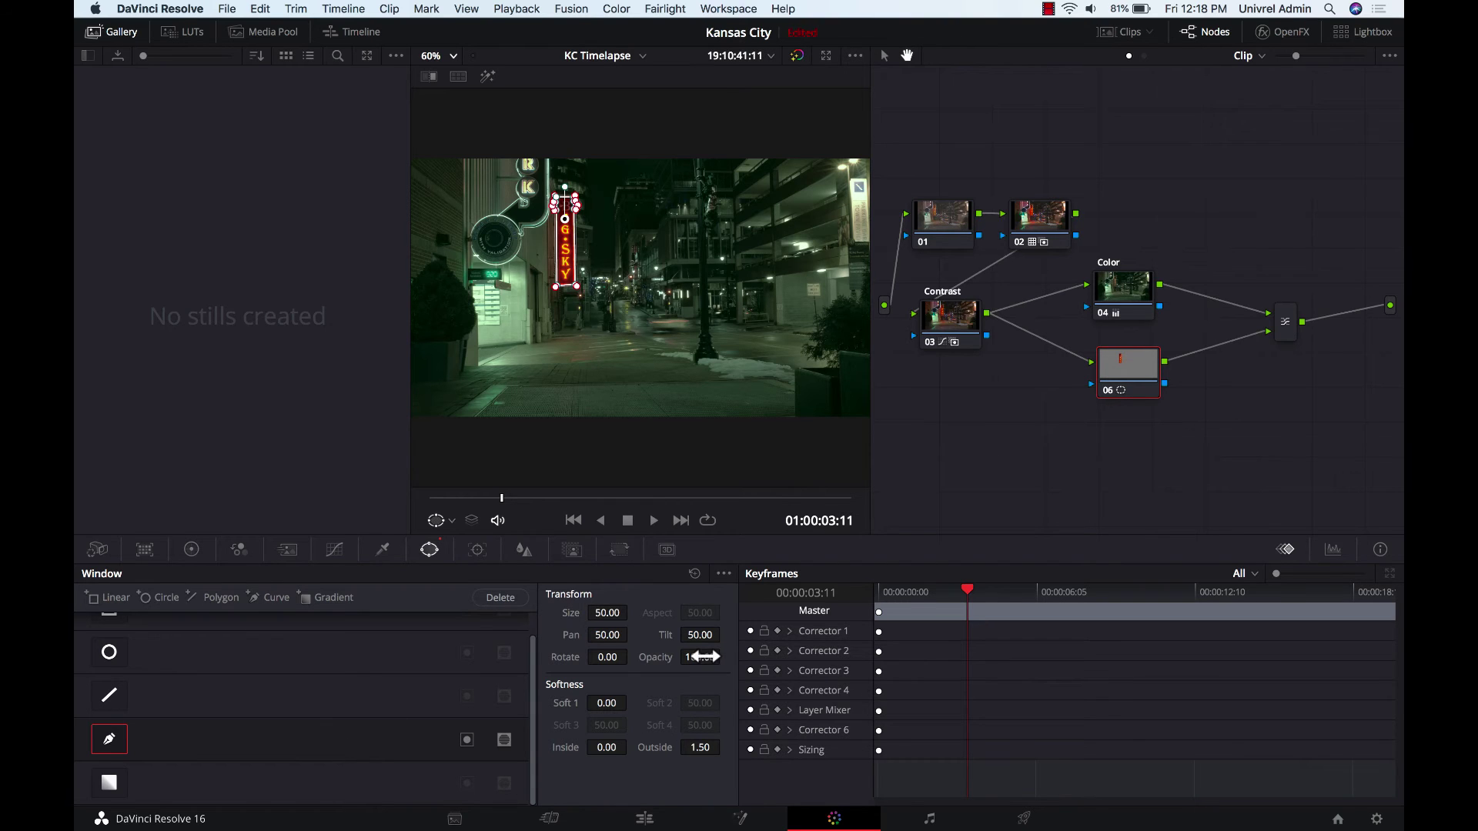
pyautogui.moveTo(728, 658); pyautogui.dragTo(725, 657)
pyautogui.click(1130, 293)
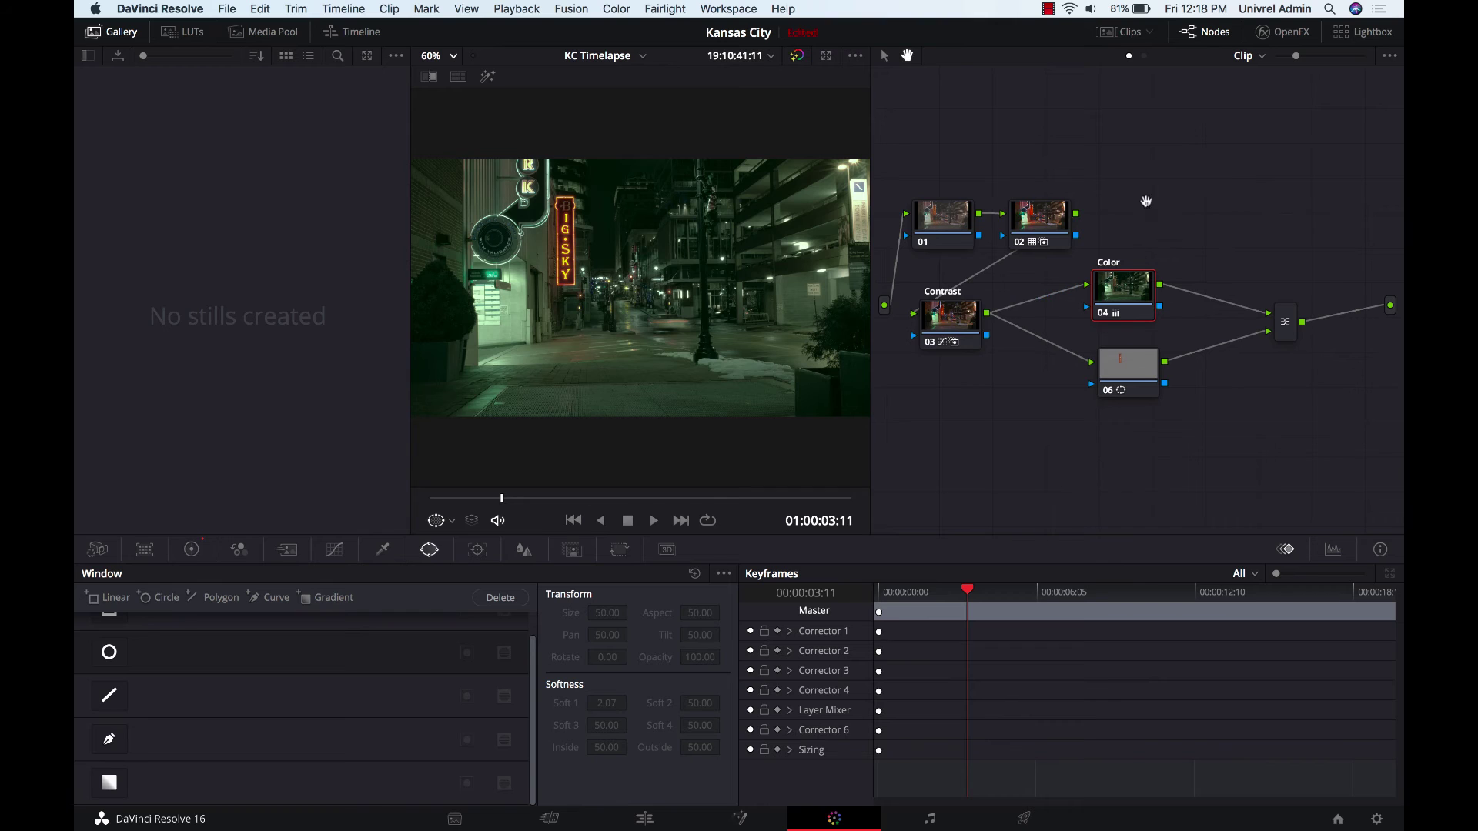
# - Select node 06, zoom the viewer to 200% on the nearby neon, and add another curve window
pyautogui.click(1132, 376)
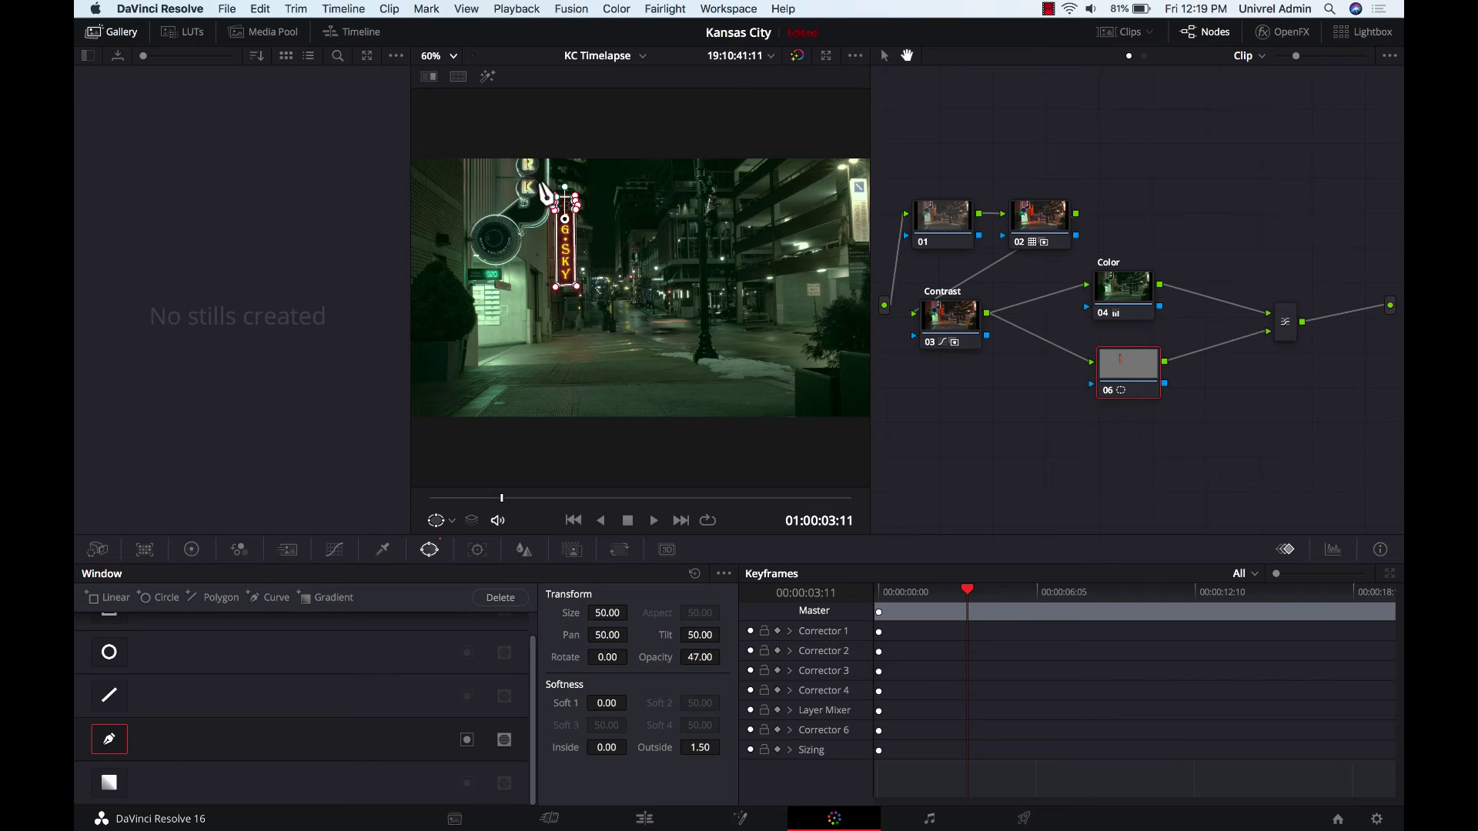
pyautogui.scroll(3, 539, 210)
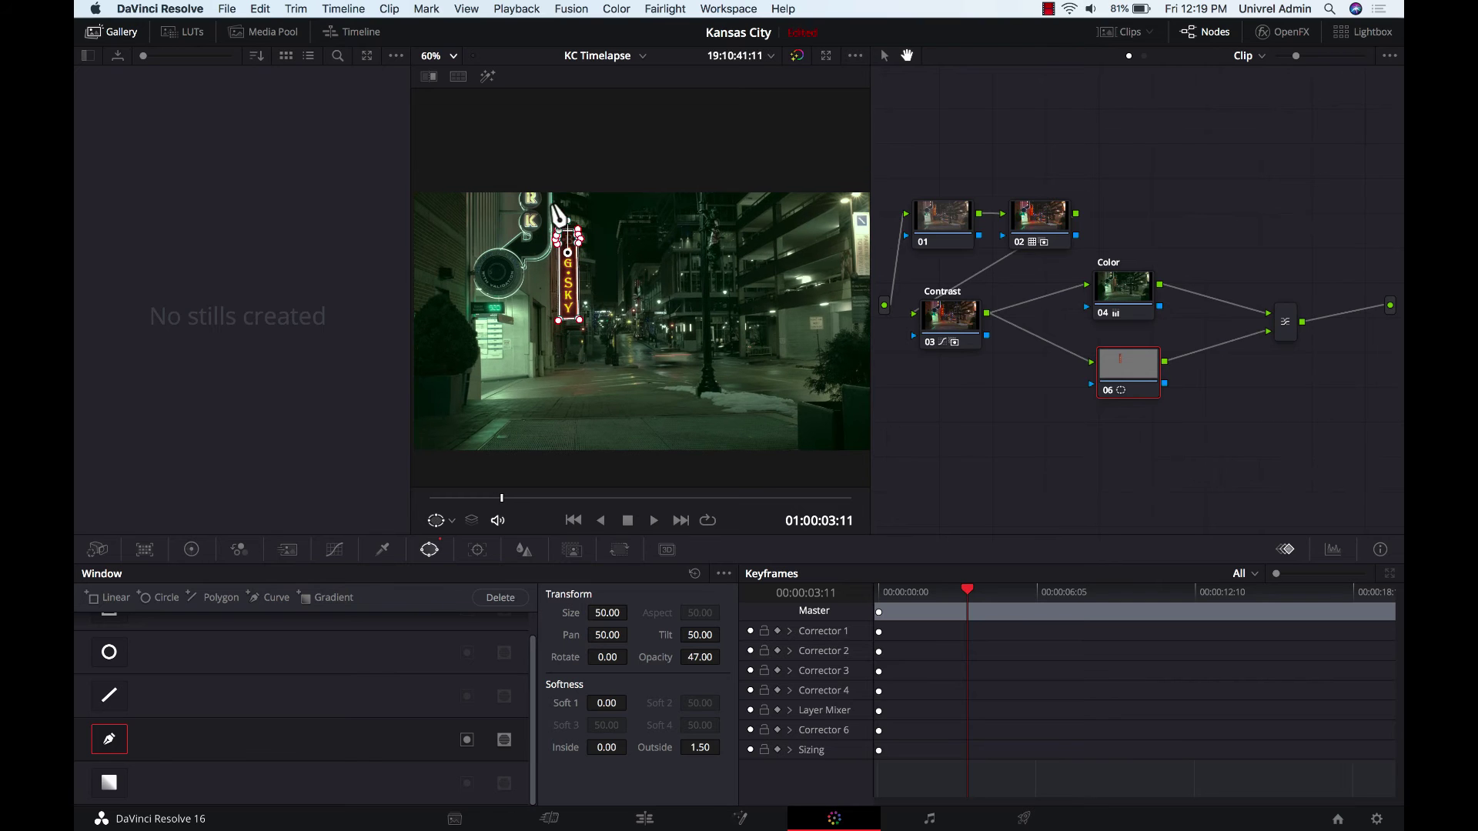
pyautogui.click(448, 57)
pyautogui.click(438, 194)
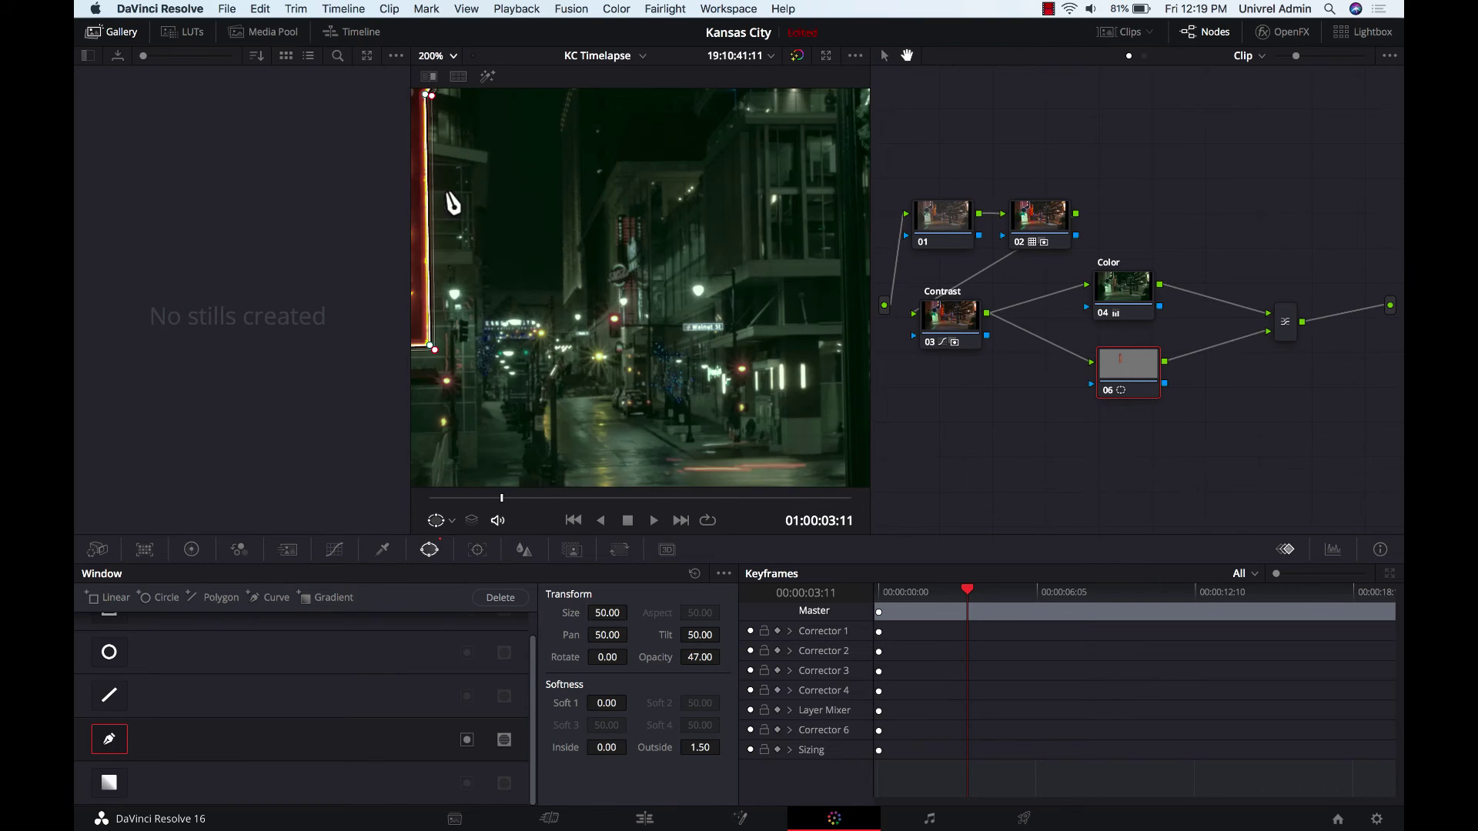
pyautogui.hscroll(-5, 511, 247)
pyautogui.scroll(3, 511, 247)
pyautogui.scroll(5, 521, 262)
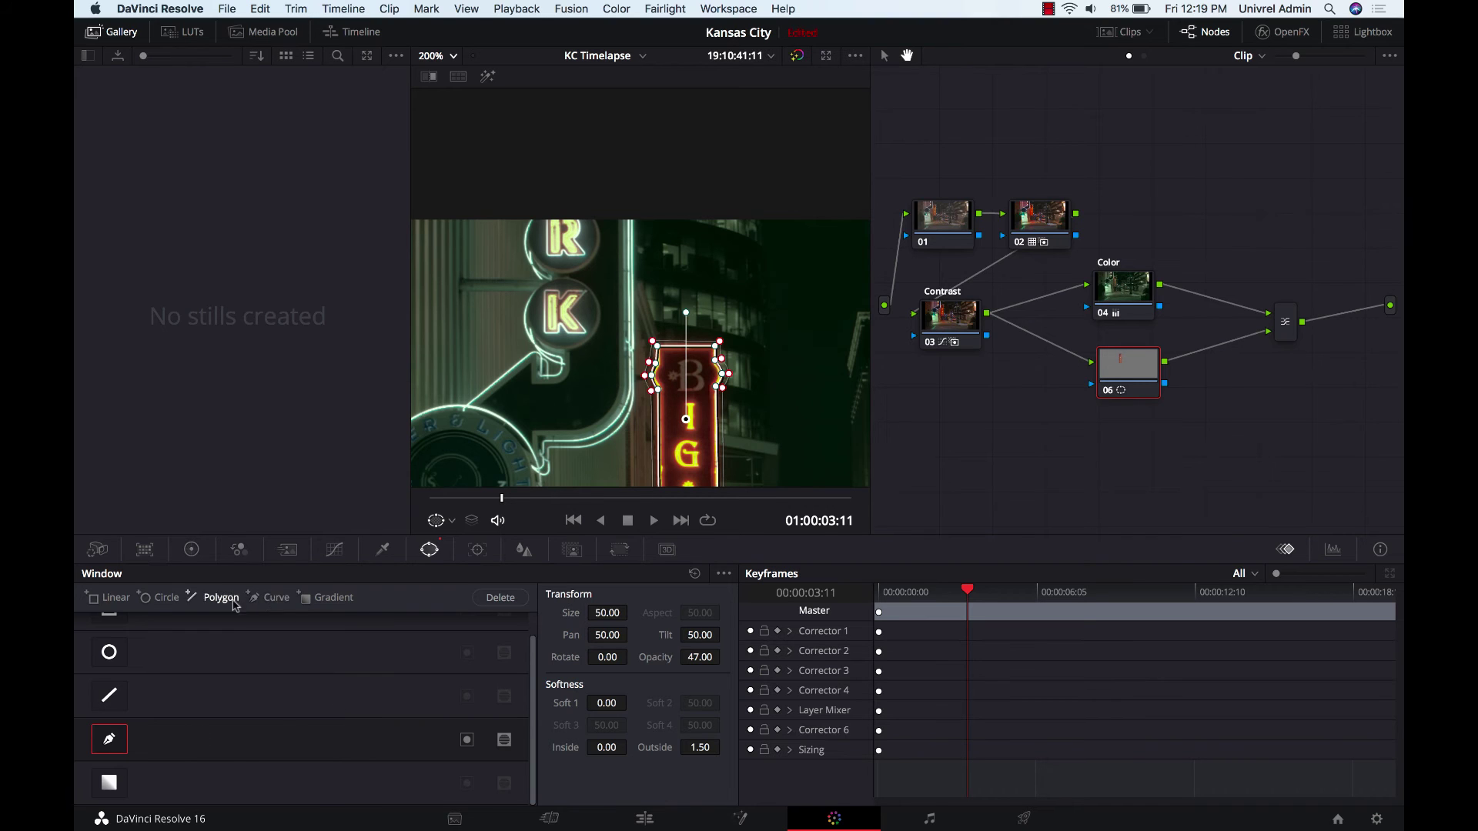
pyautogui.click(275, 599)
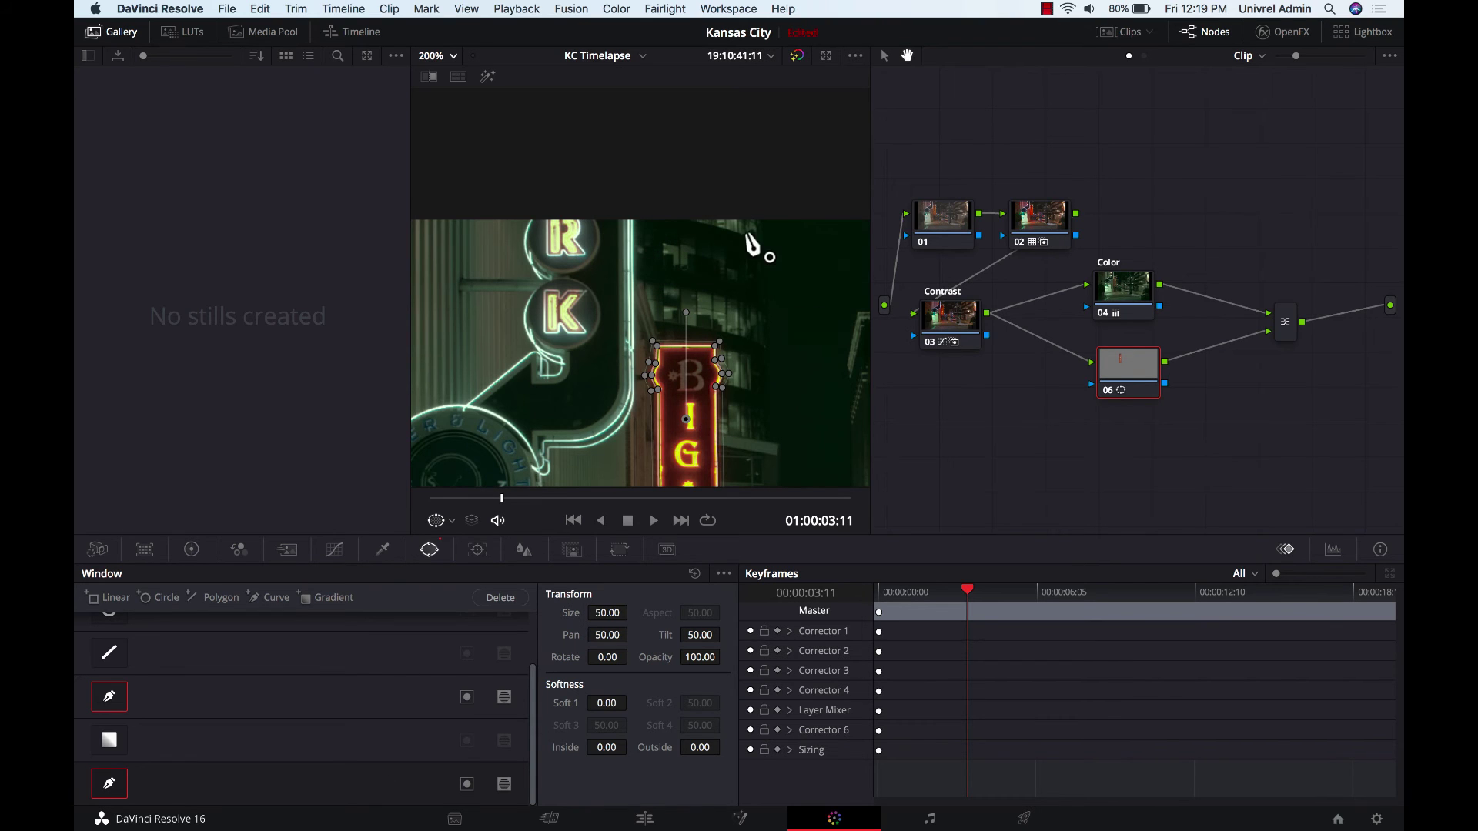
# - Trace the pen outline down and around the round Power & Light sign with curved points
pyautogui.click(634, 213)
pyautogui.click(634, 398)
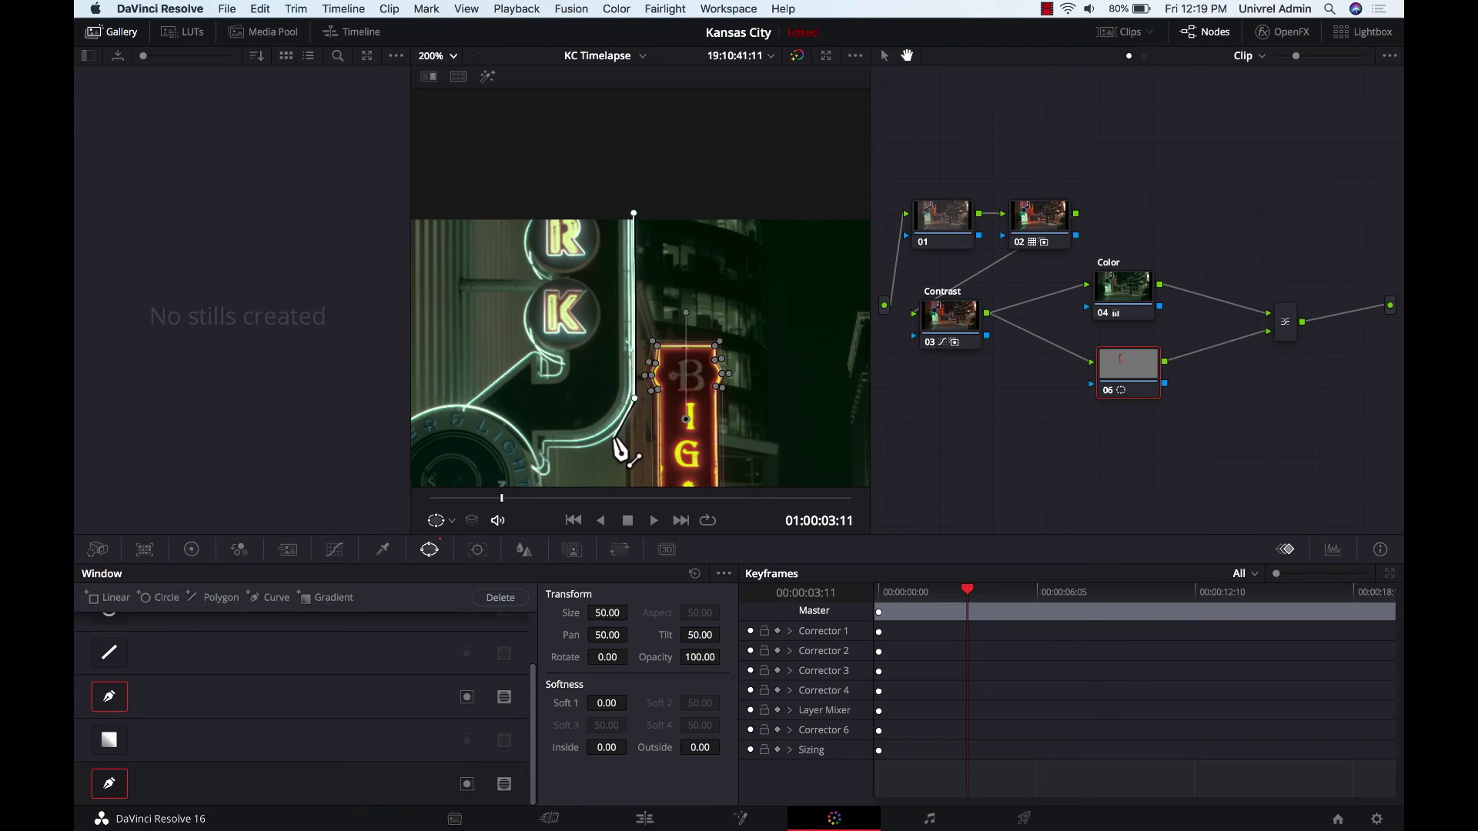
pyautogui.moveTo(614, 436); pyautogui.dragTo(599, 449)
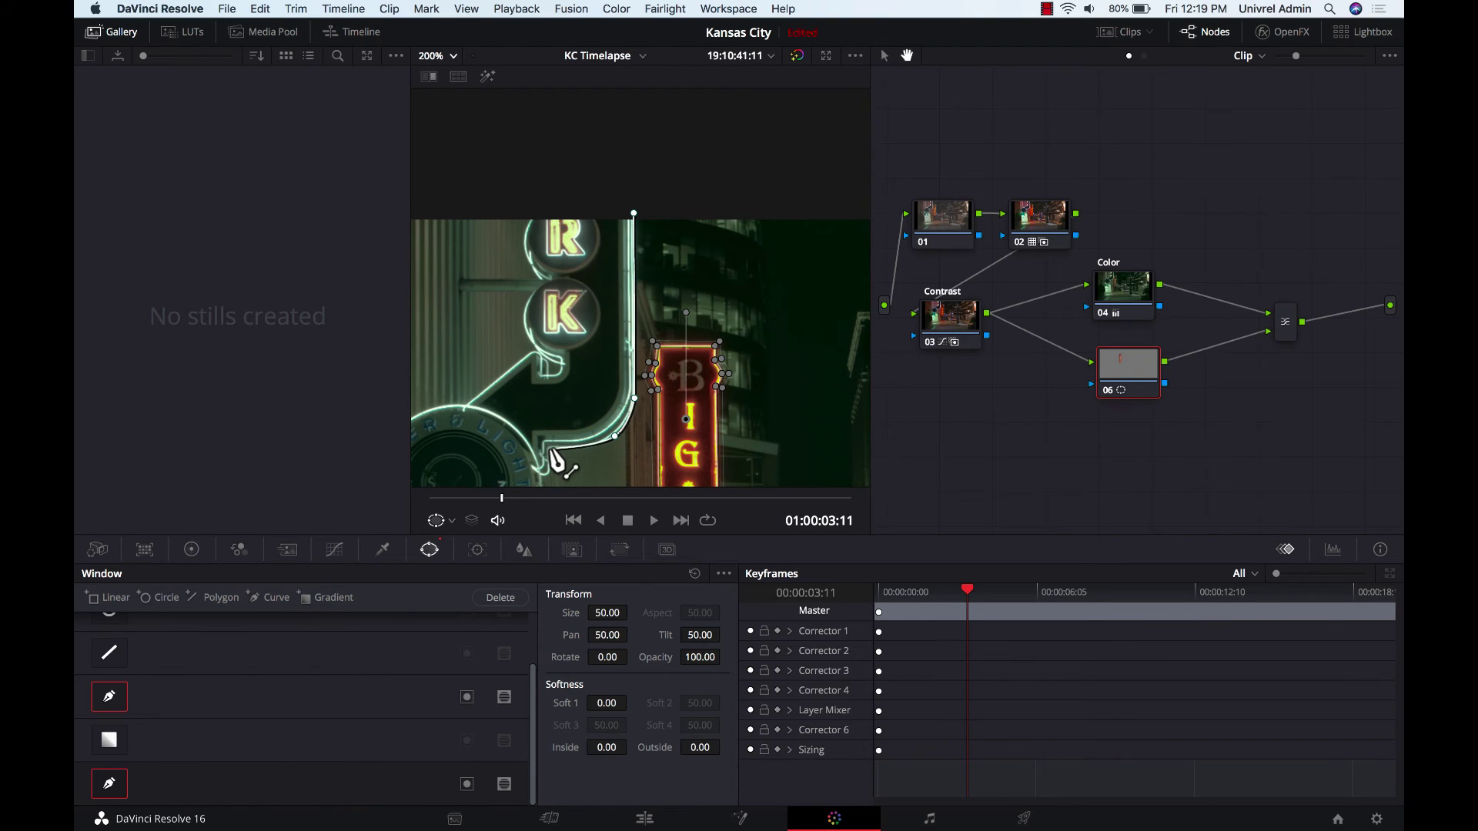
pyautogui.click(548, 449)
pyautogui.scroll(-5, 548, 450)
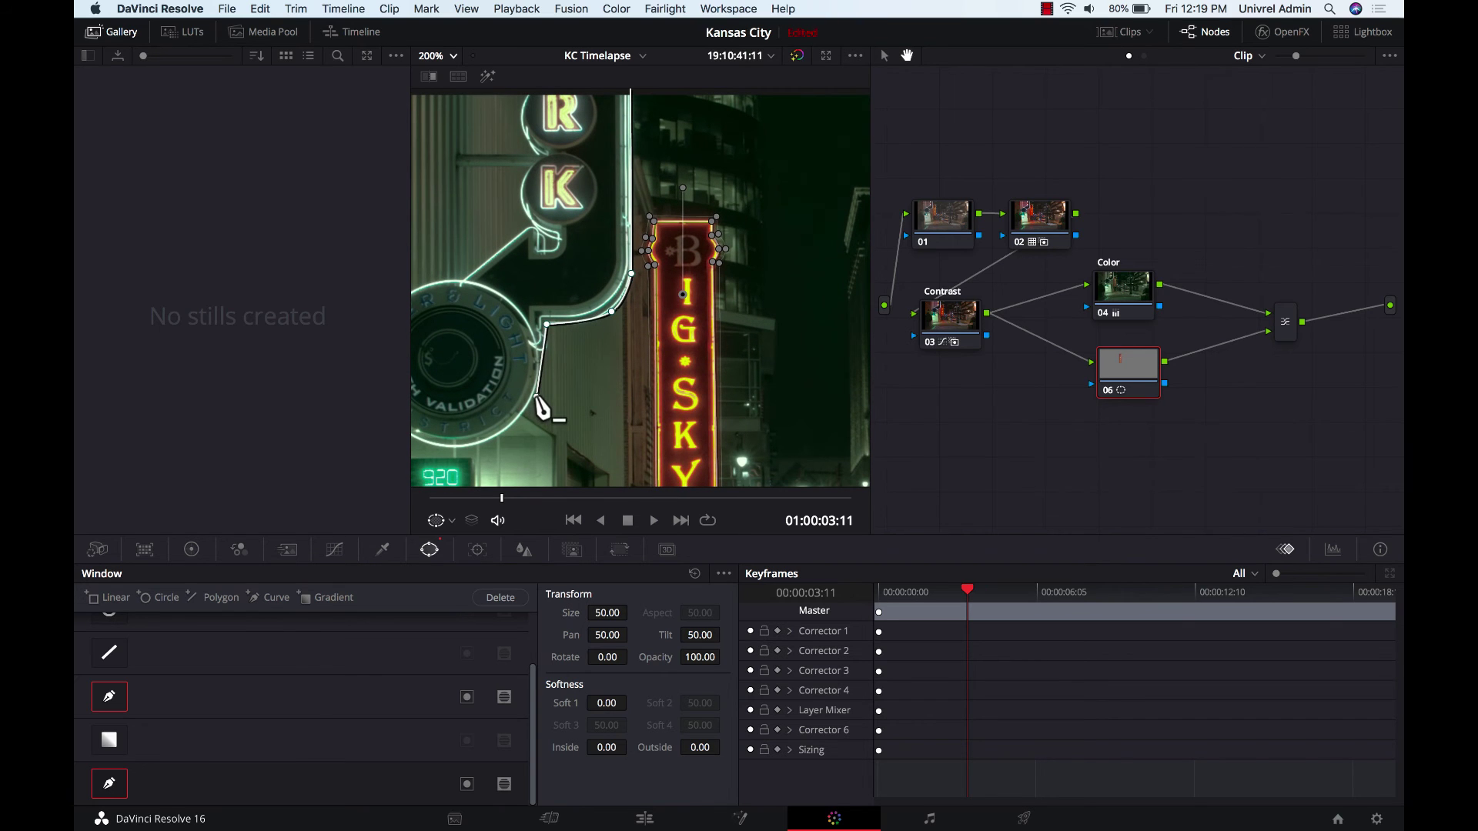
pyautogui.click(537, 395)
pyautogui.moveTo(481, 442); pyautogui.dragTo(444, 451)
pyautogui.hscroll(-5, 445, 454)
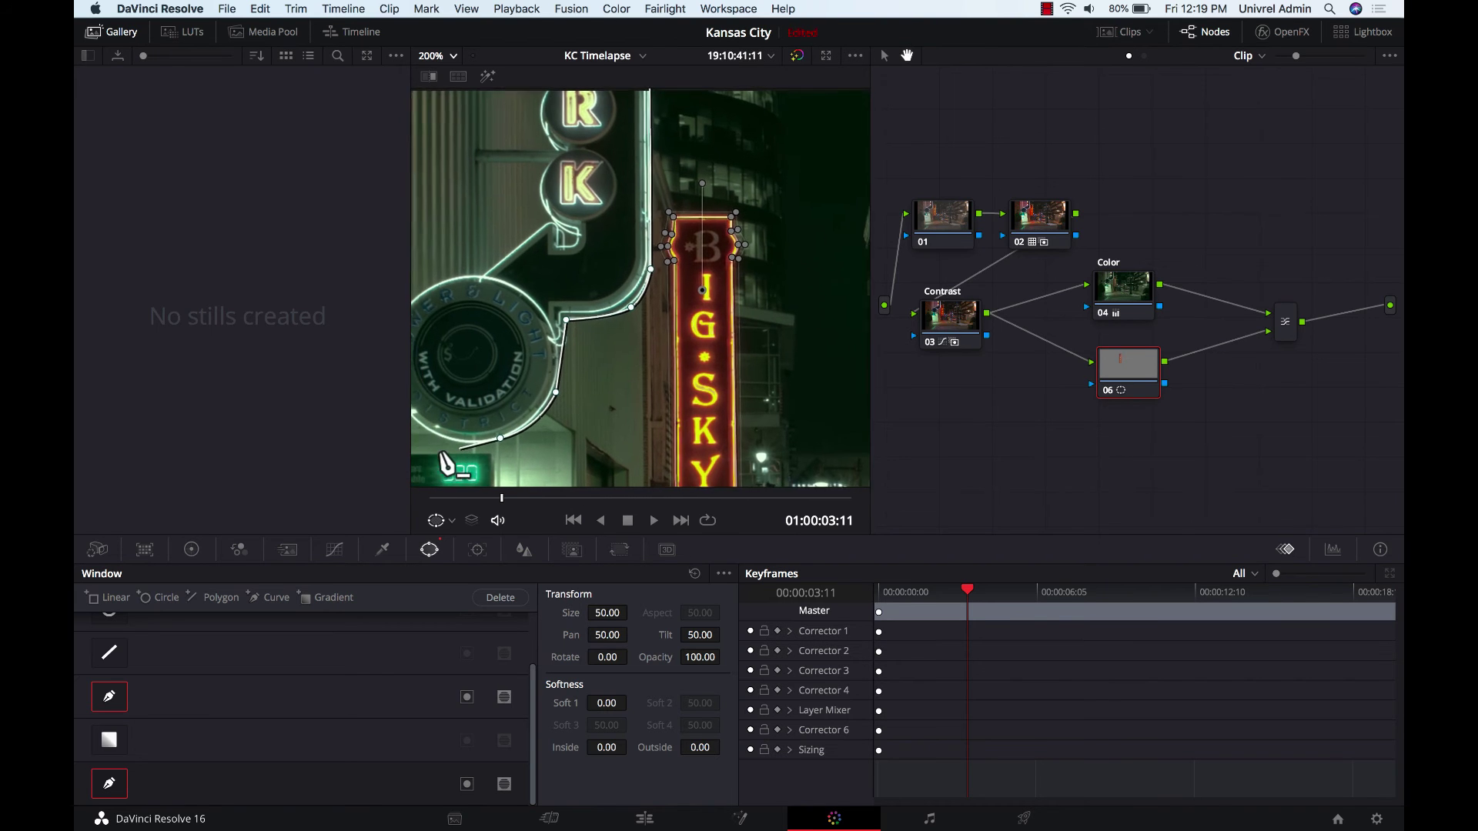
pyautogui.hscroll(-1, 445, 464)
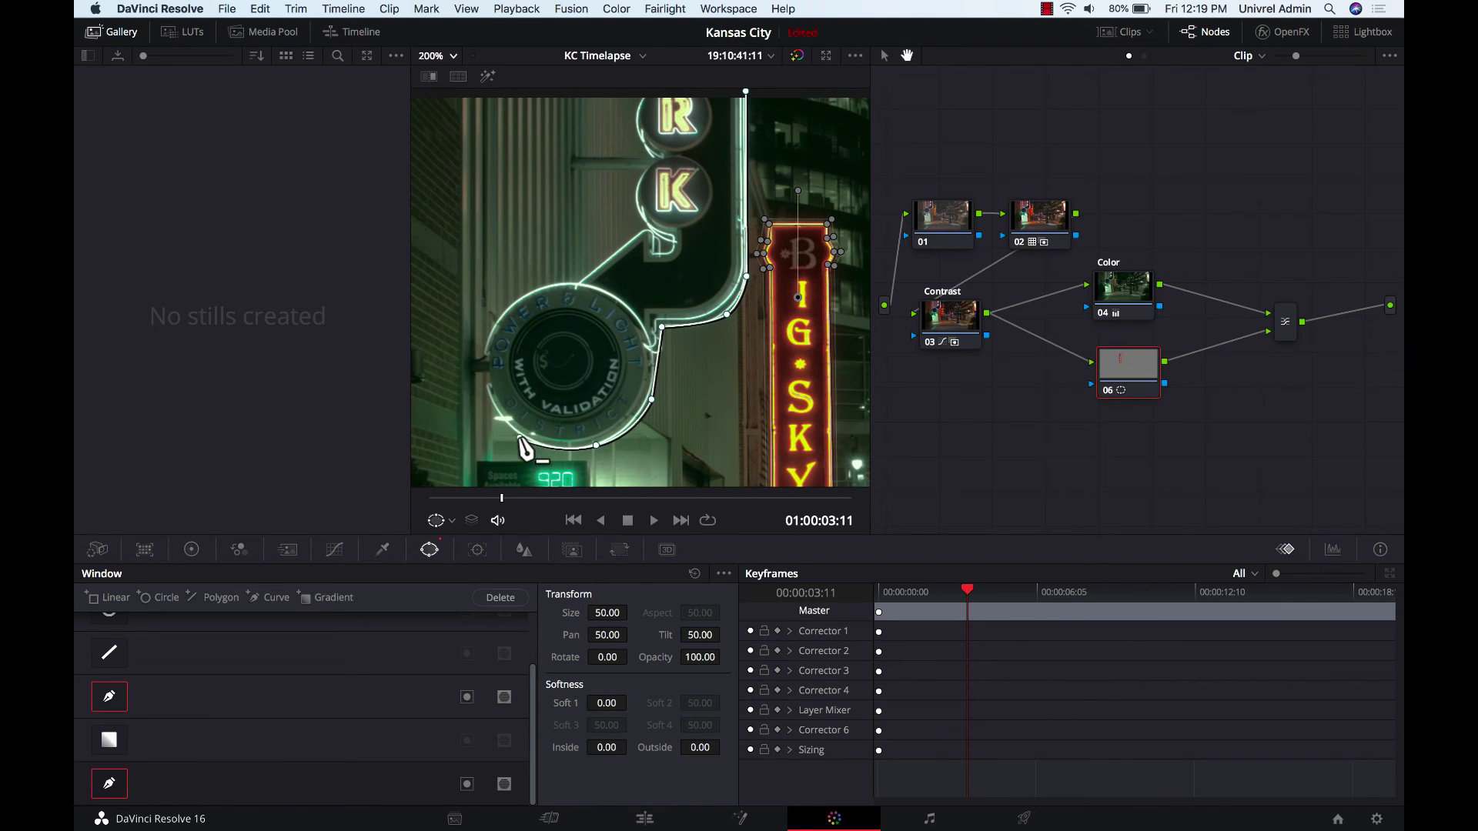
pyautogui.moveTo(529, 439); pyautogui.dragTo(508, 440)
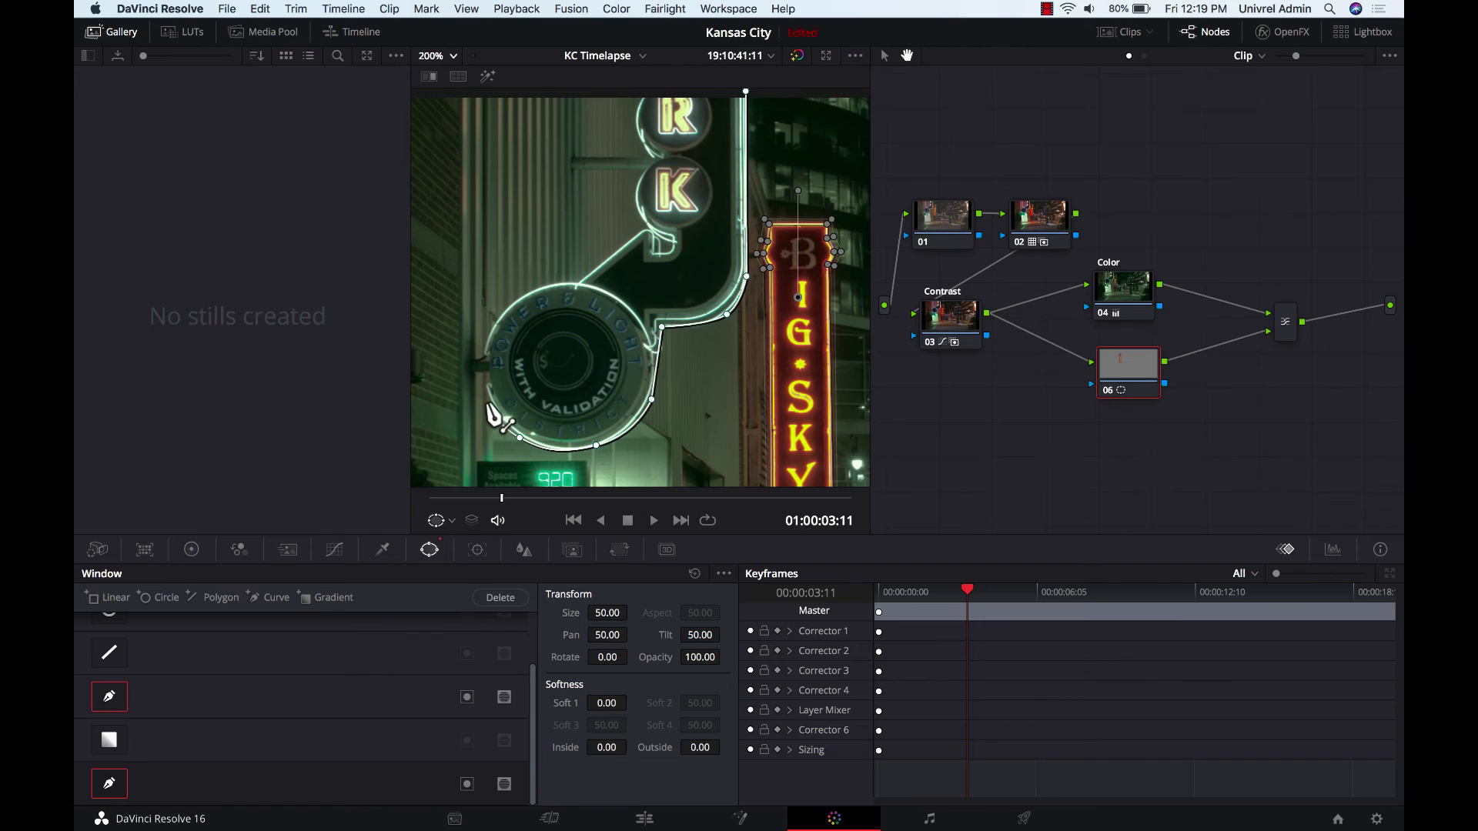
pyautogui.click(486, 397)
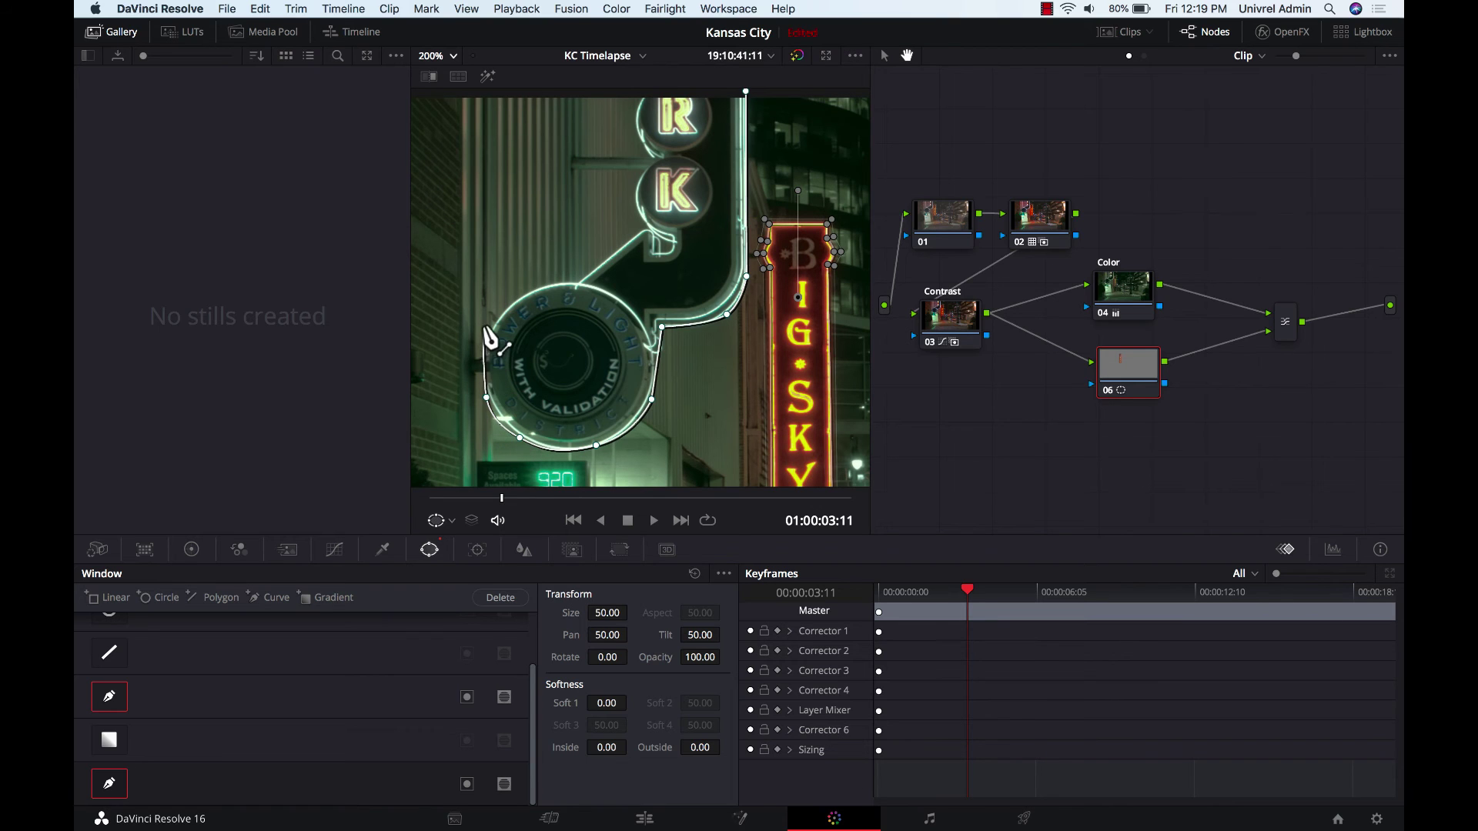
pyautogui.moveTo(490, 324); pyautogui.dragTo(577, 286)
pyautogui.click(564, 305)
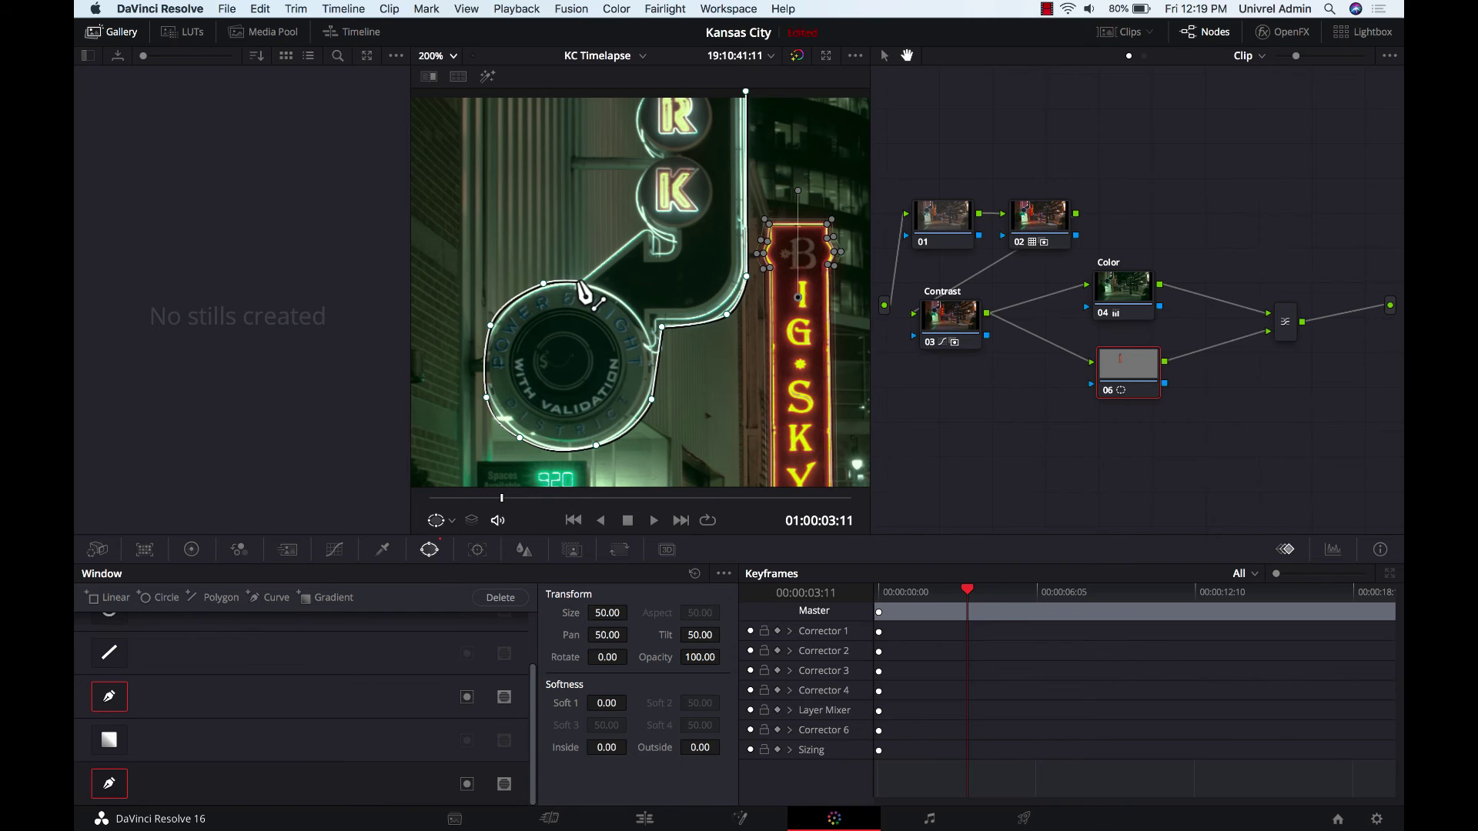
# - Extend the outline up around the K and R letters and close it at the start point
pyautogui.click(645, 227)
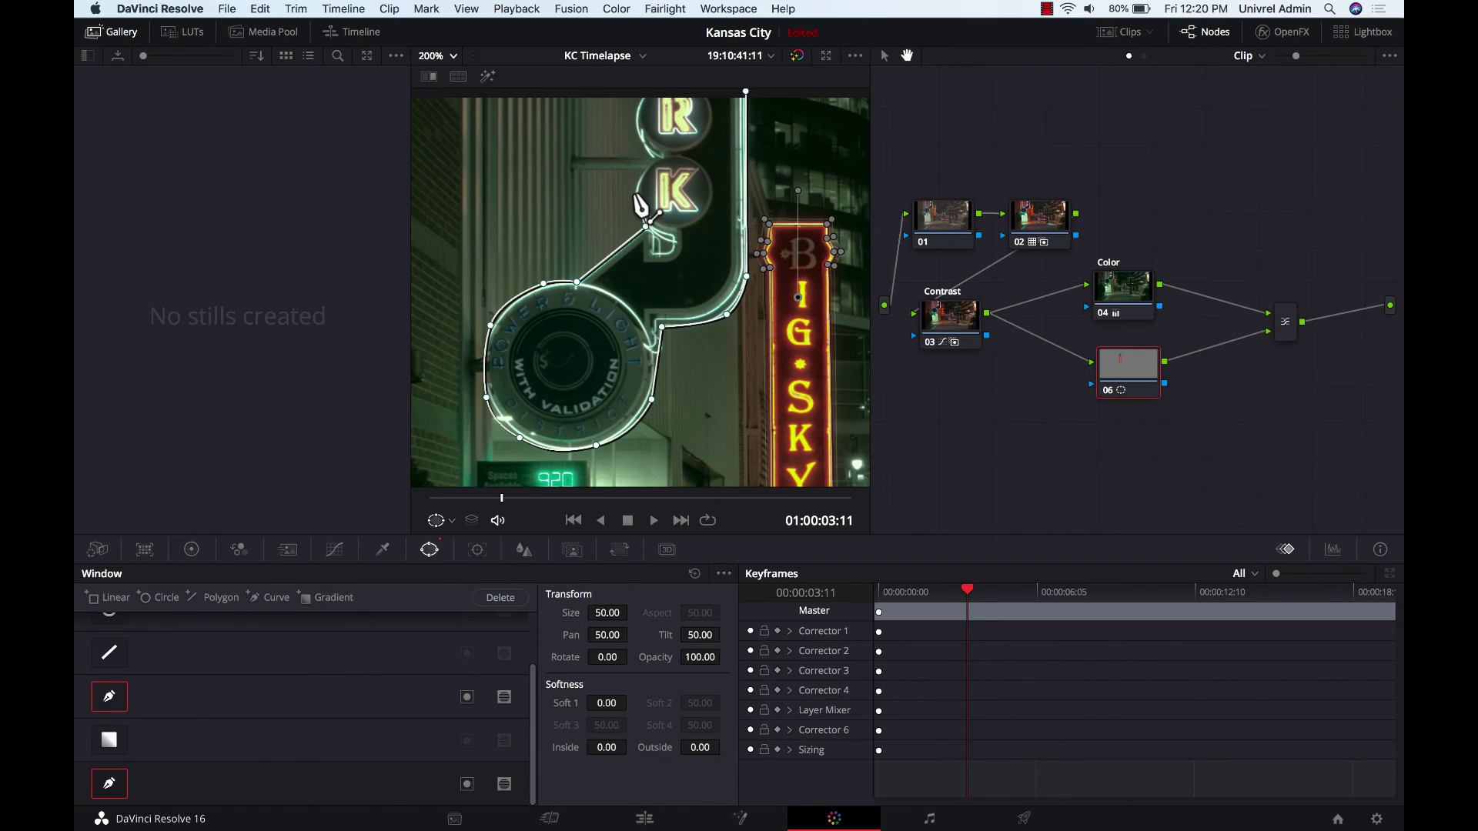
pyautogui.click(635, 195)
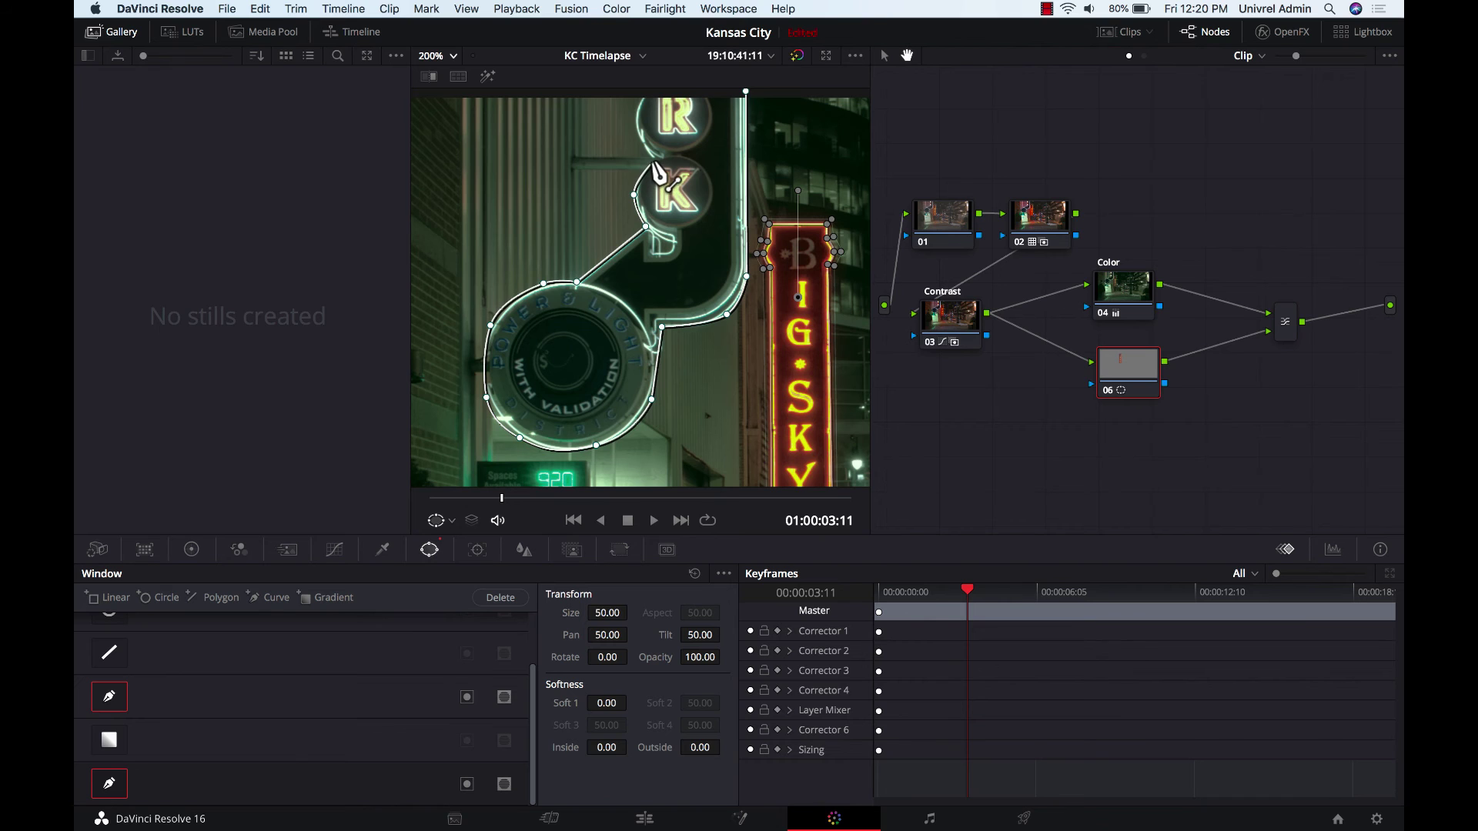
pyautogui.click(652, 159)
pyautogui.scroll(3, 655, 165)
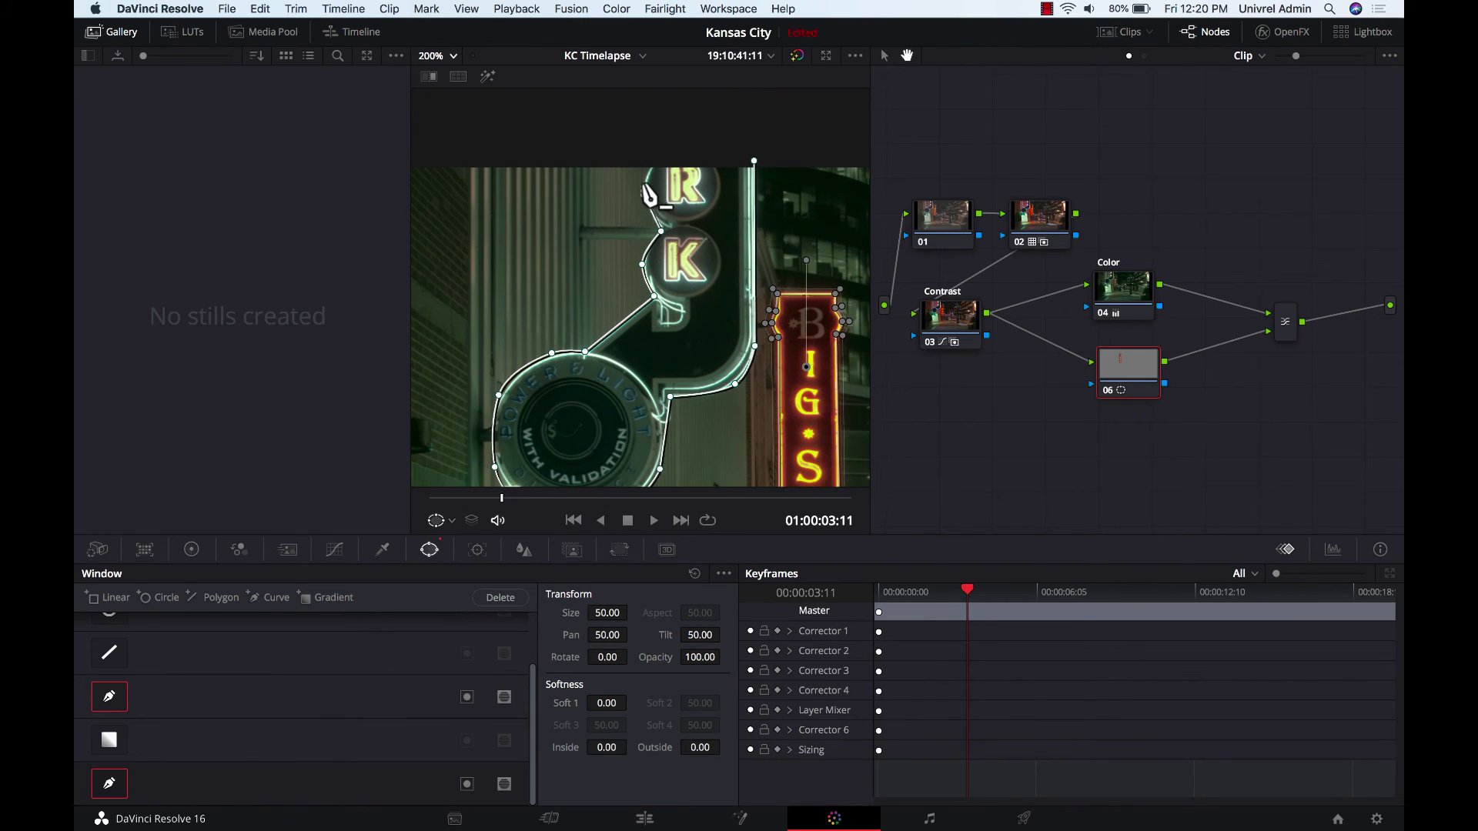
pyautogui.click(643, 190)
pyautogui.click(652, 163)
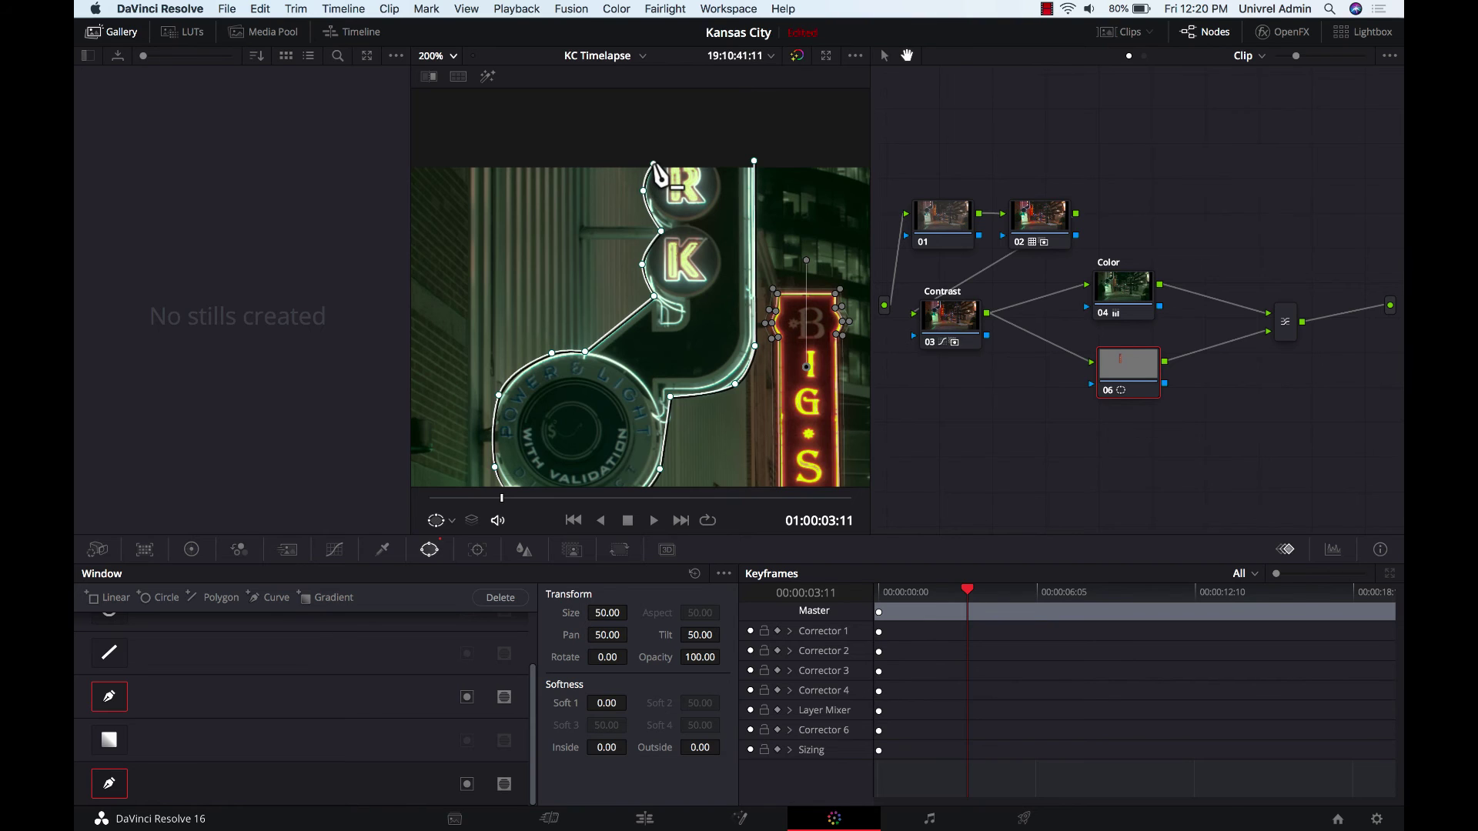
pyautogui.click(691, 136)
pyautogui.click(754, 160)
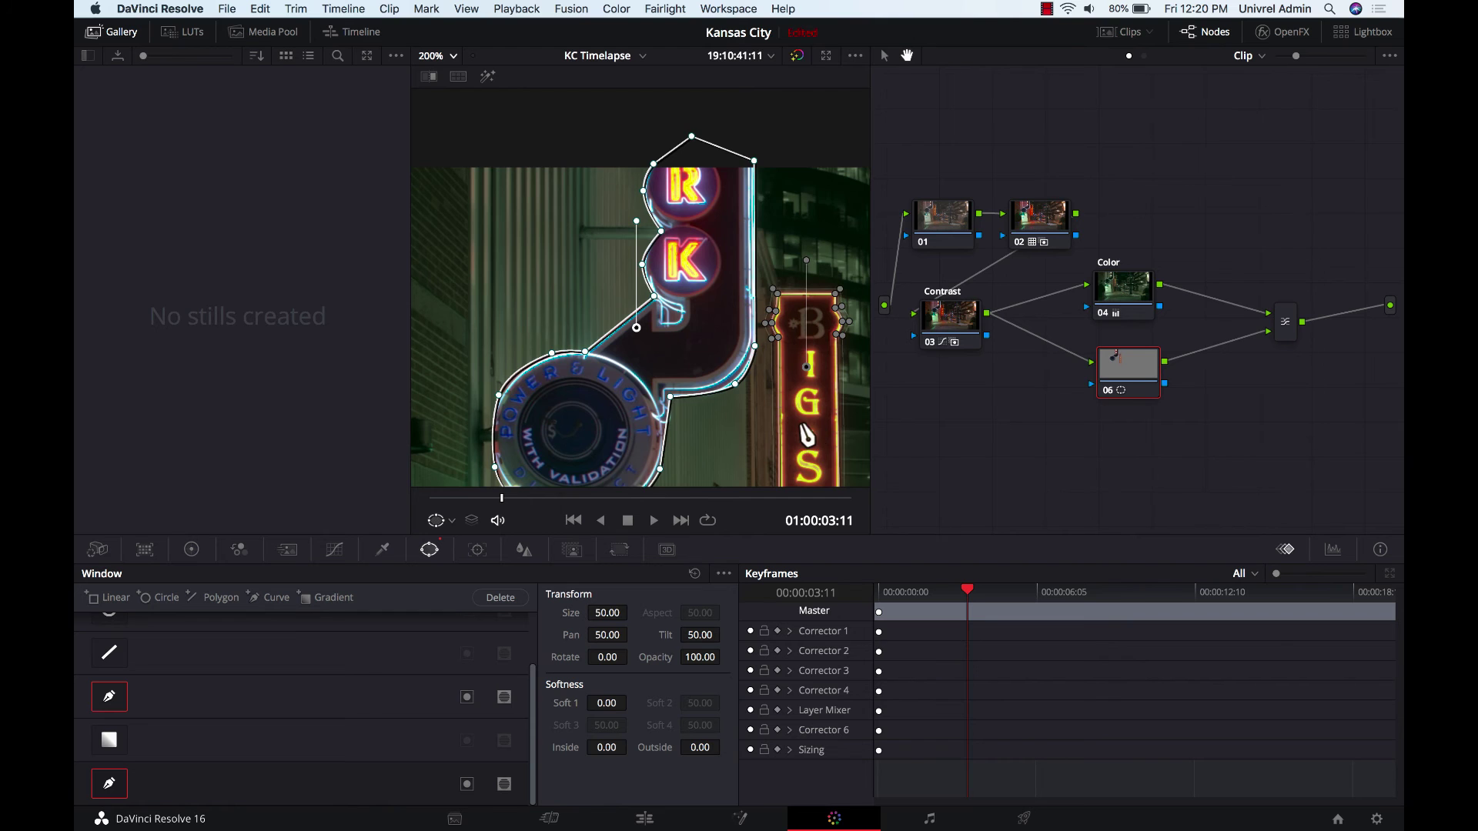
# - Set the Power & Light mask's opacity to 47.94 and zoom the viewer out to the whole frame
pyautogui.scroll(-5, 766, 406)
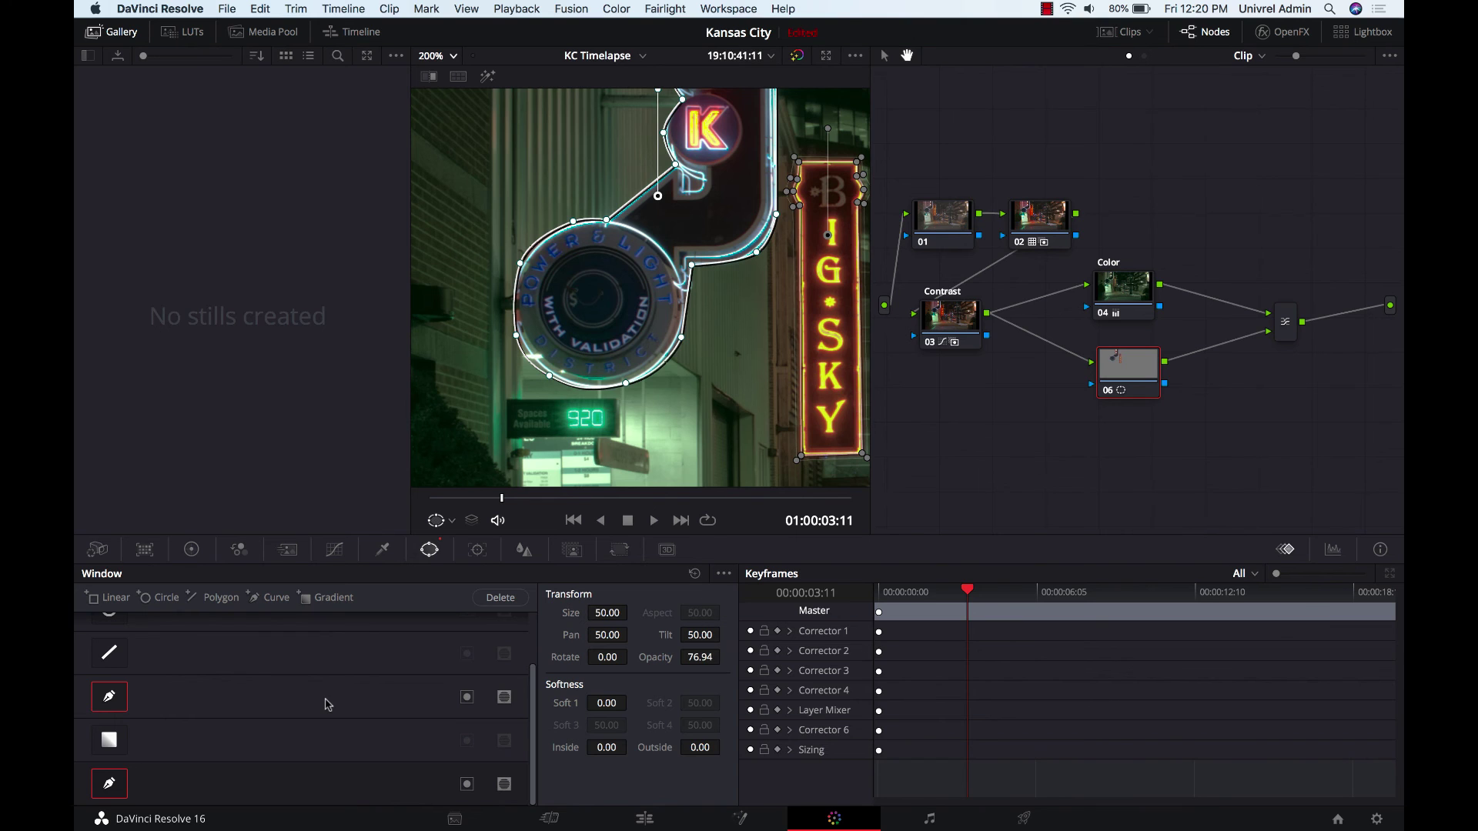
pyautogui.click(300, 703)
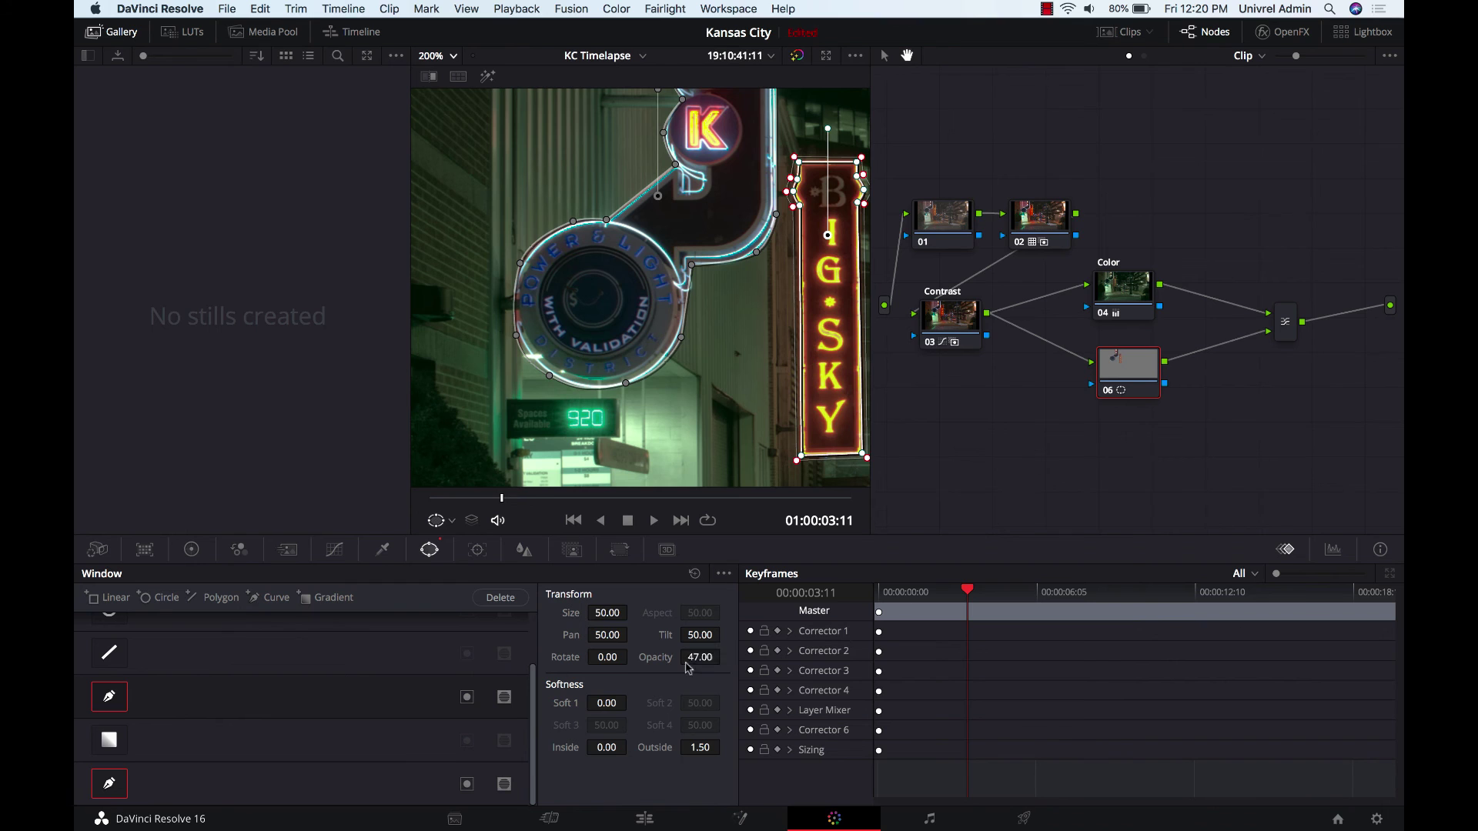
pyautogui.click(332, 793)
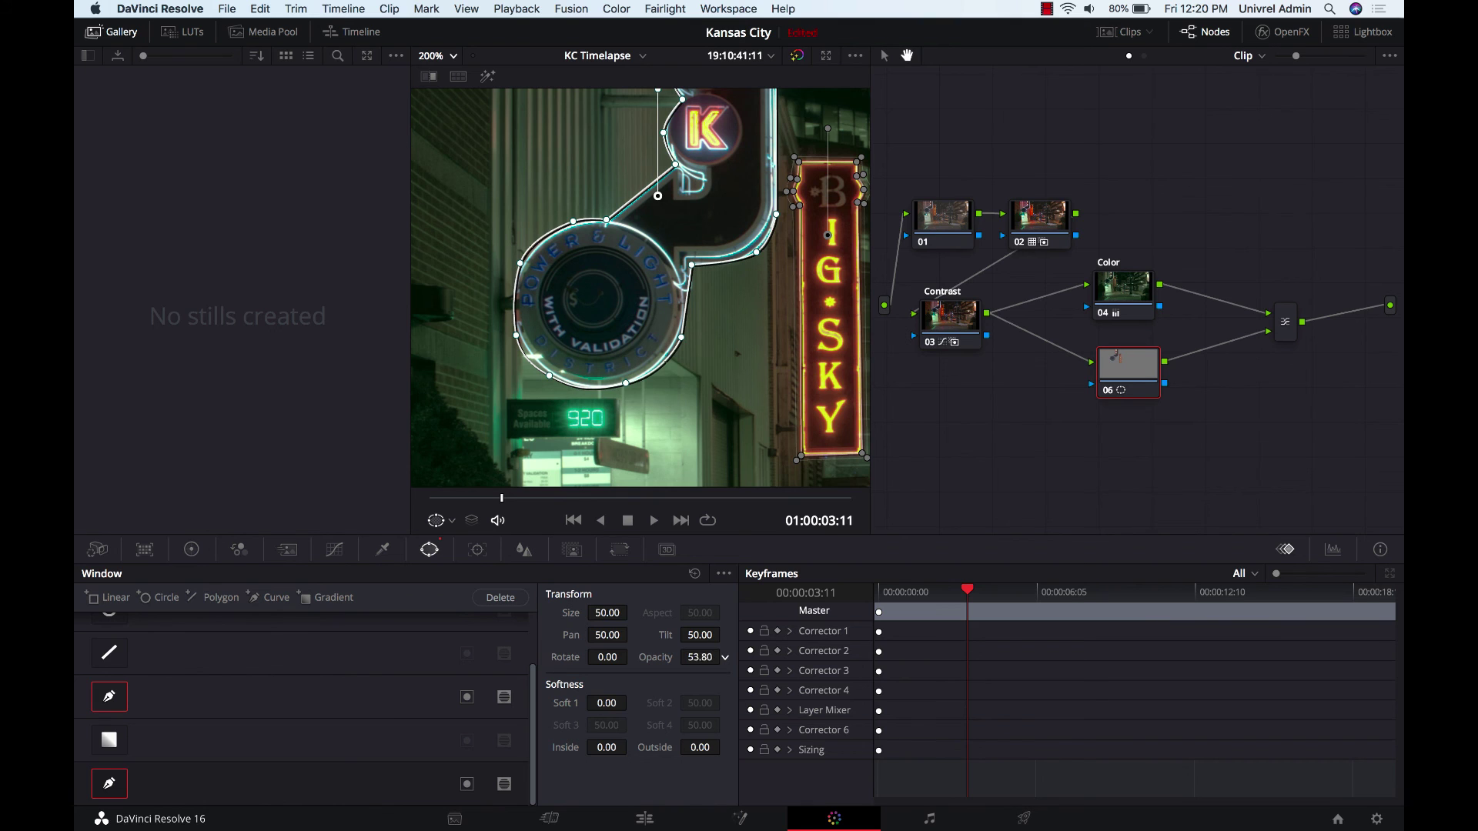
pyautogui.moveTo(699, 656); pyautogui.dragTo(704, 656)
pyautogui.moveTo(705, 657); pyautogui.dragTo(700, 659)
pyautogui.click(449, 55)
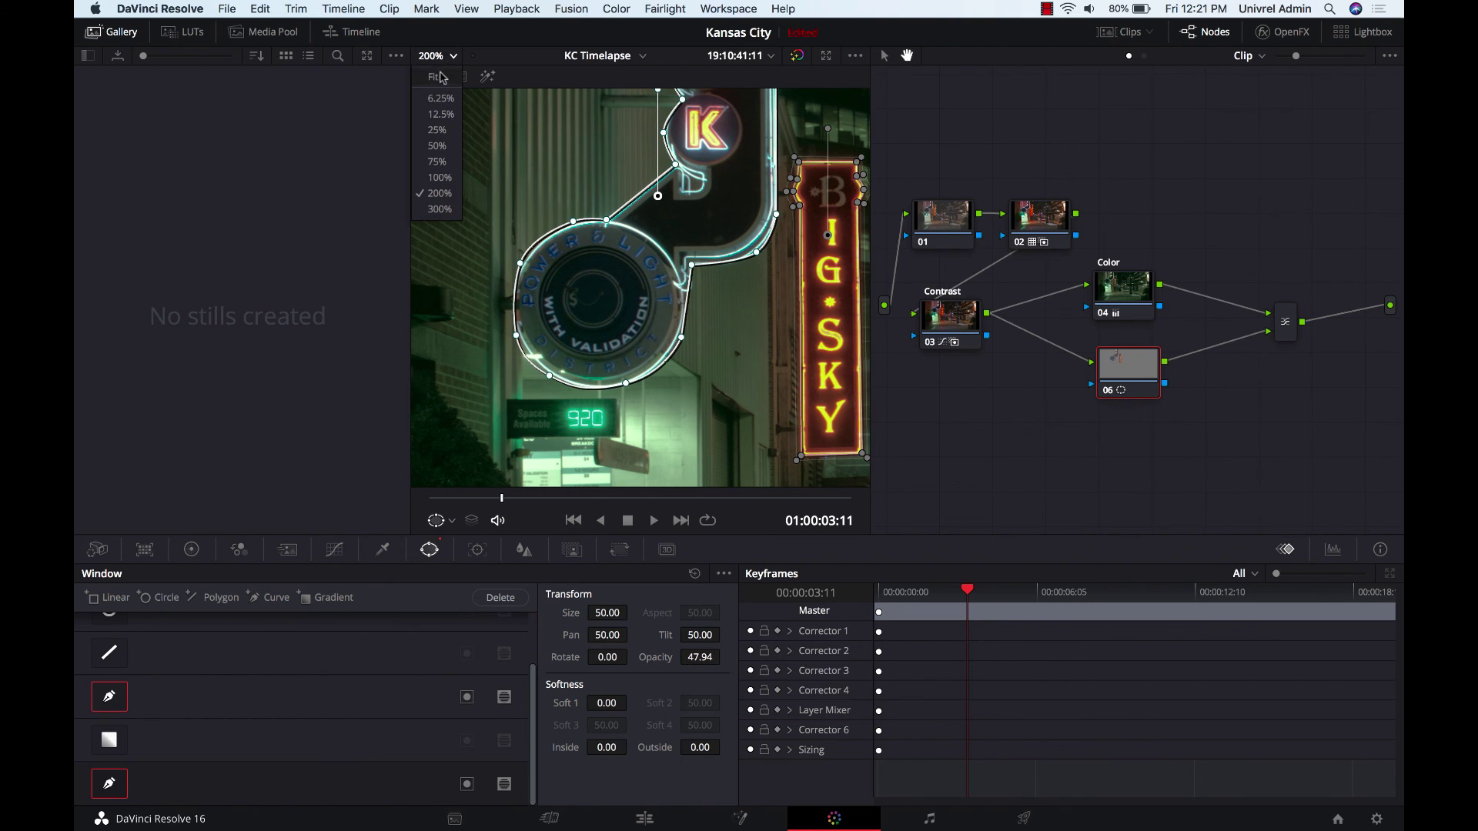
pyautogui.click(445, 90)
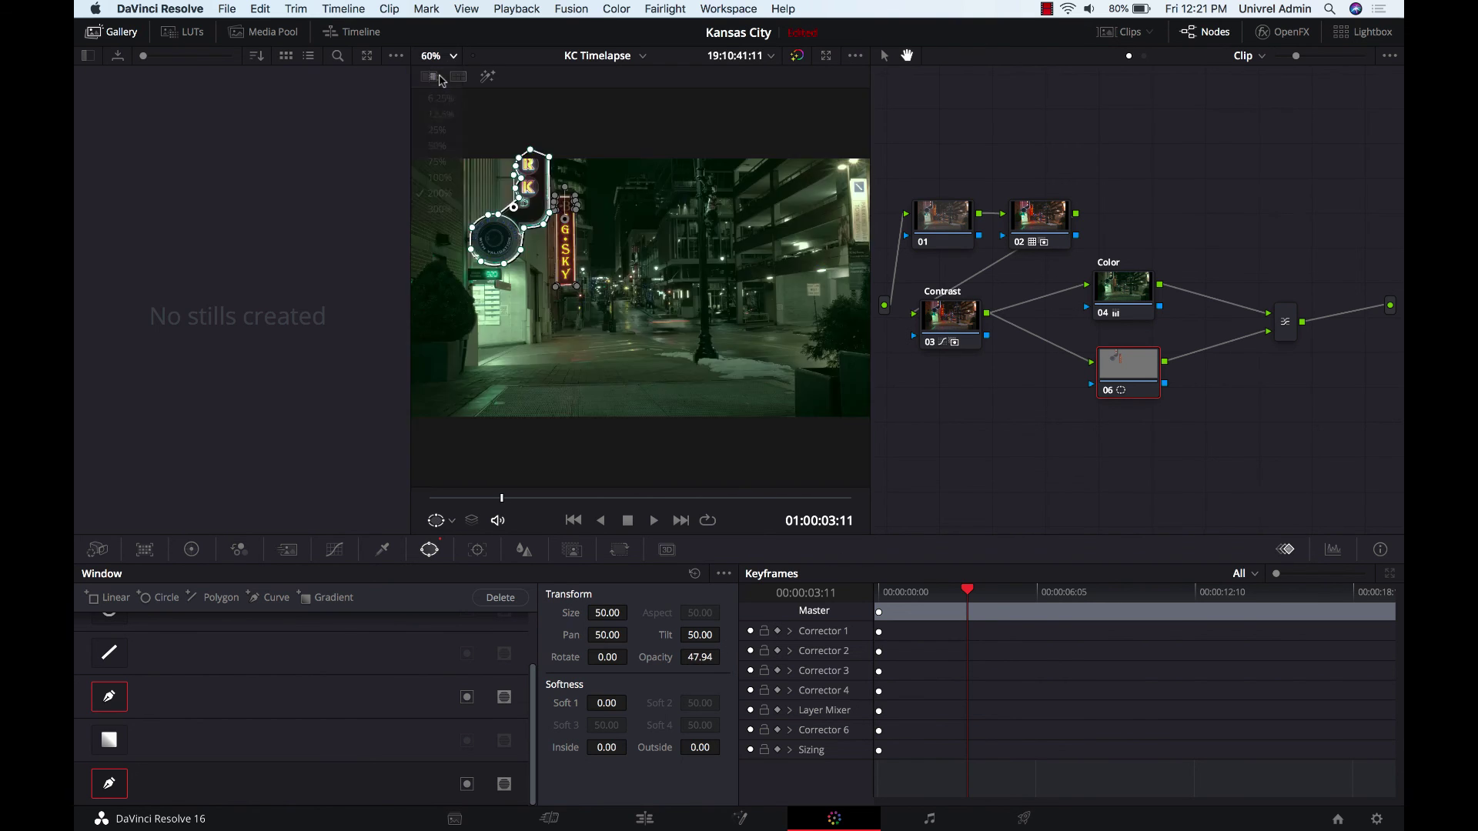
# - Select the 04 Color node and move the playhead later in the clip to 01:00:08:04
pyautogui.click(1139, 308)
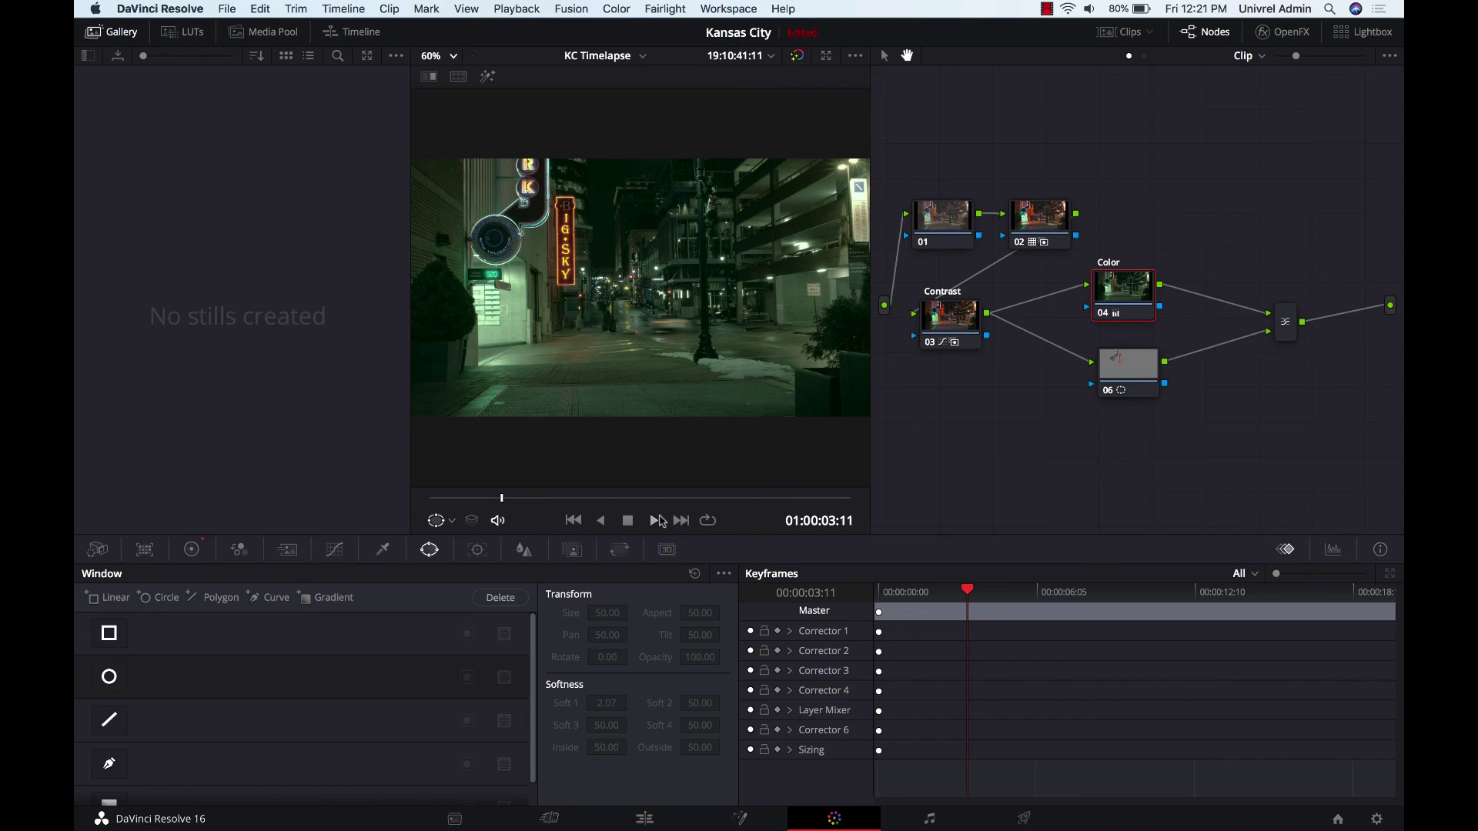
pyautogui.moveTo(501, 500); pyautogui.dragTo(430, 500)
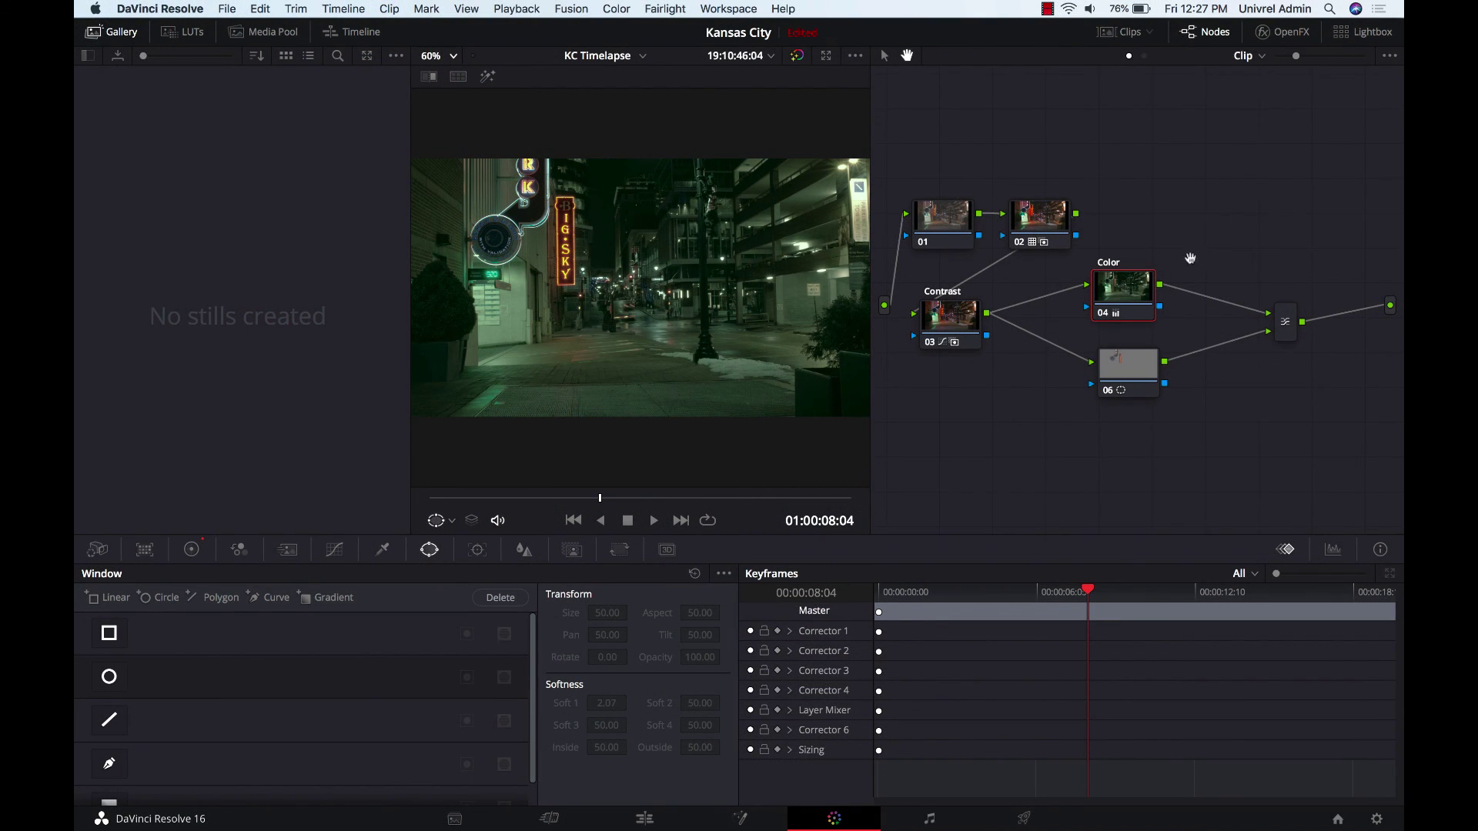
pyautogui.rightClick(1134, 288)
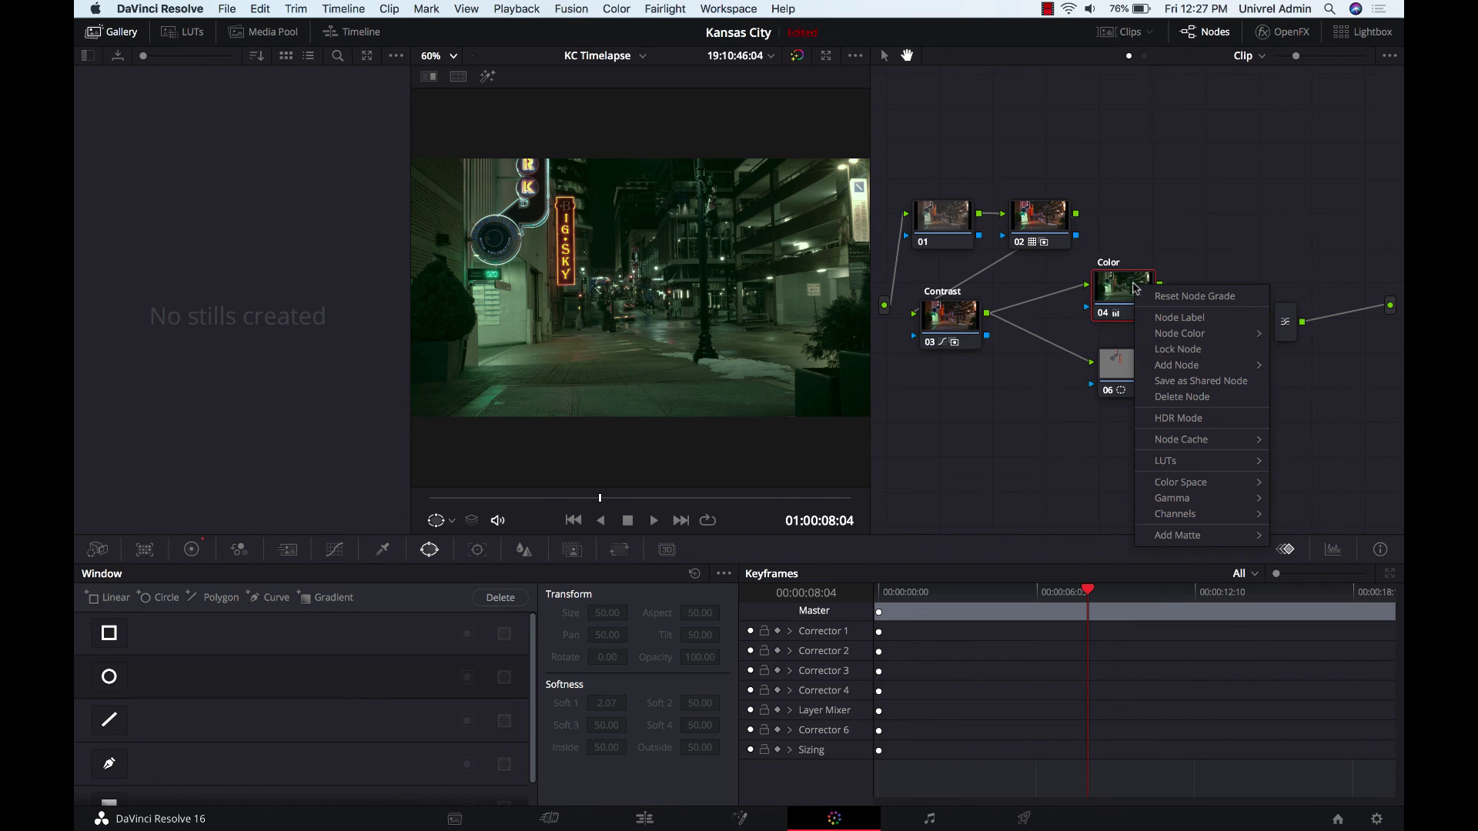
pyautogui.moveTo(1194, 372)
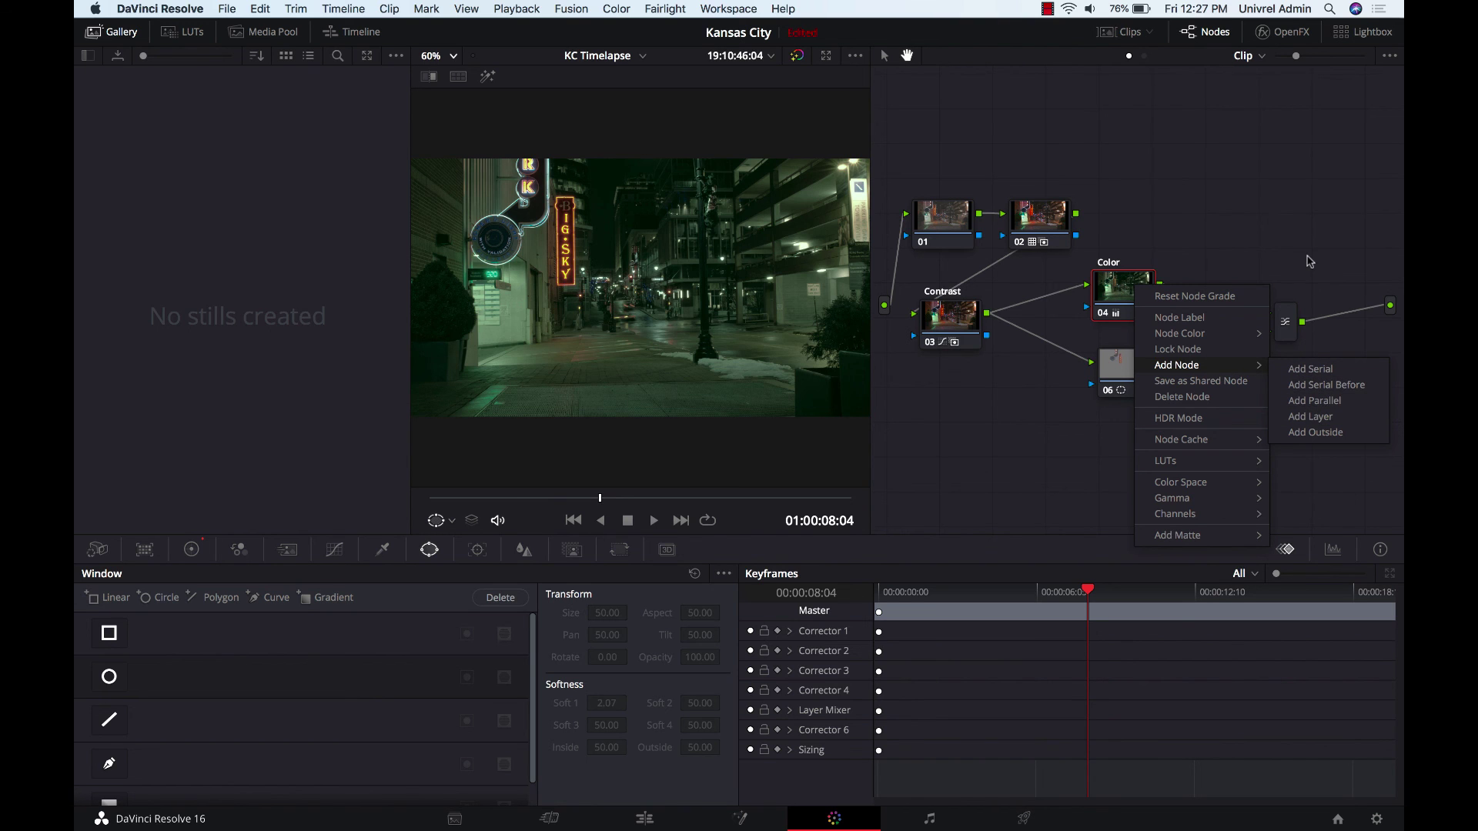
pyautogui.press('Escape')
pyautogui.press('Escape')
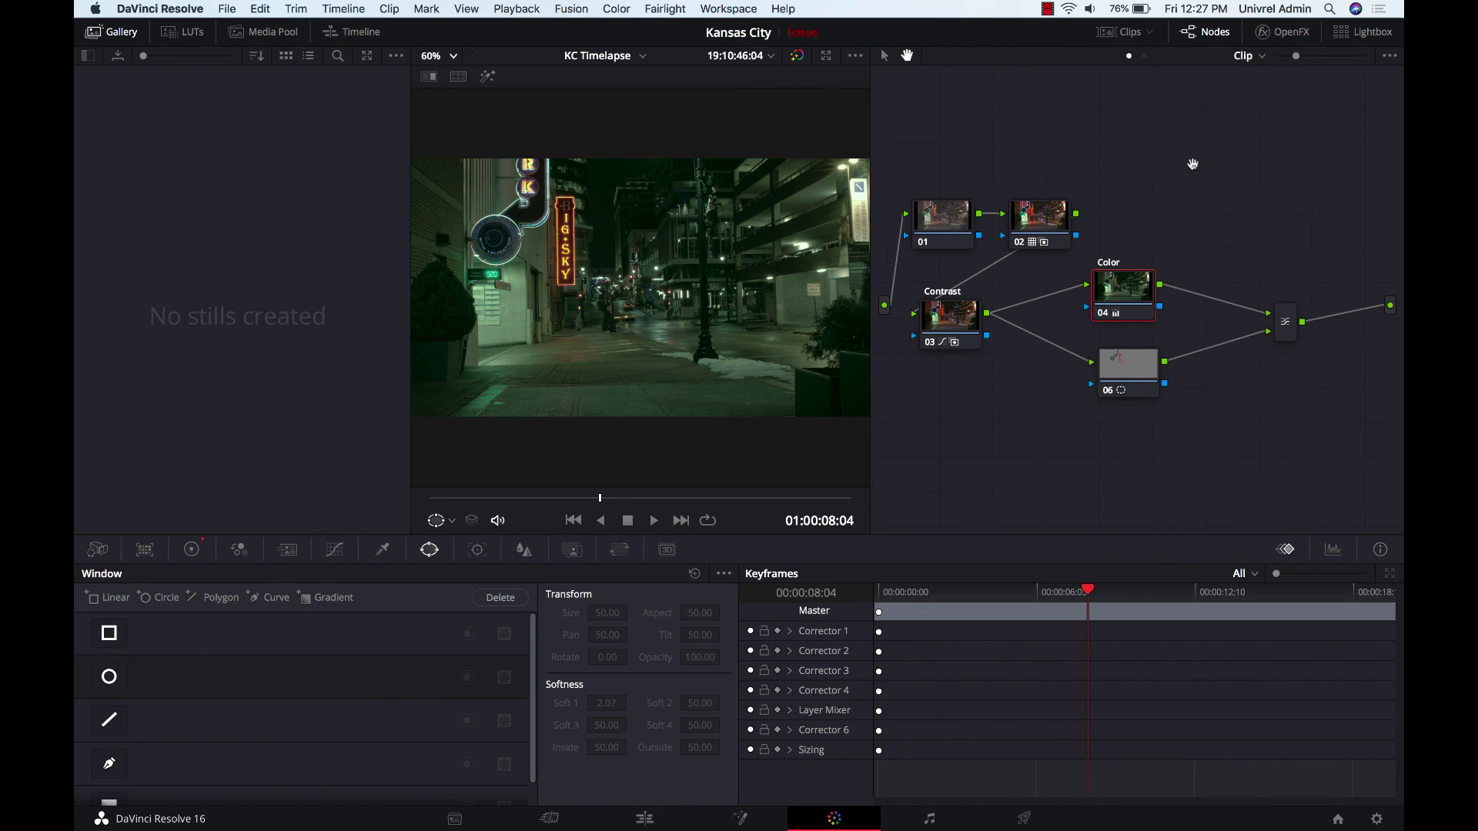
pyautogui.rightClick(1290, 321)
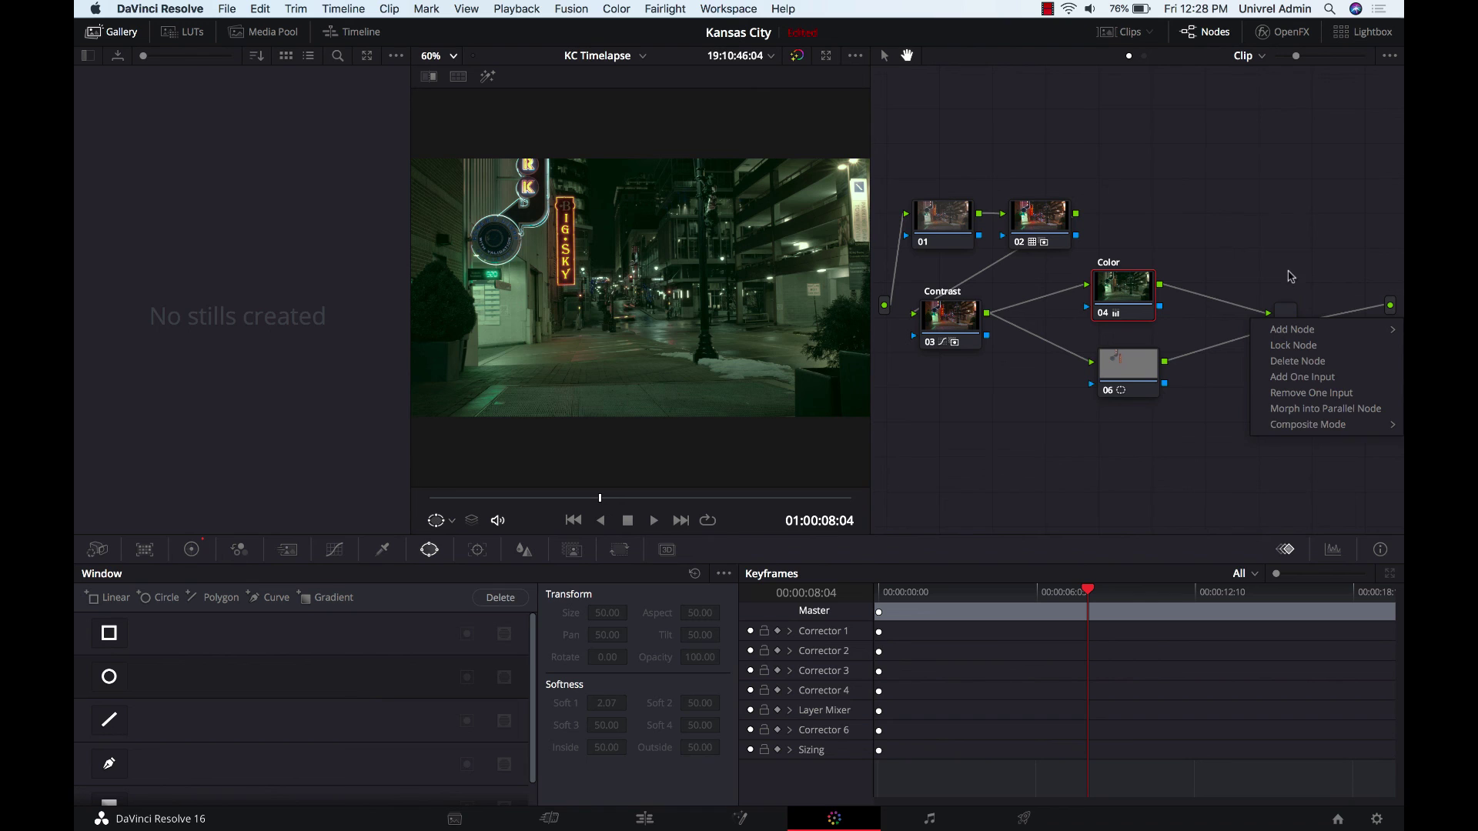
pyautogui.click(1249, 261)
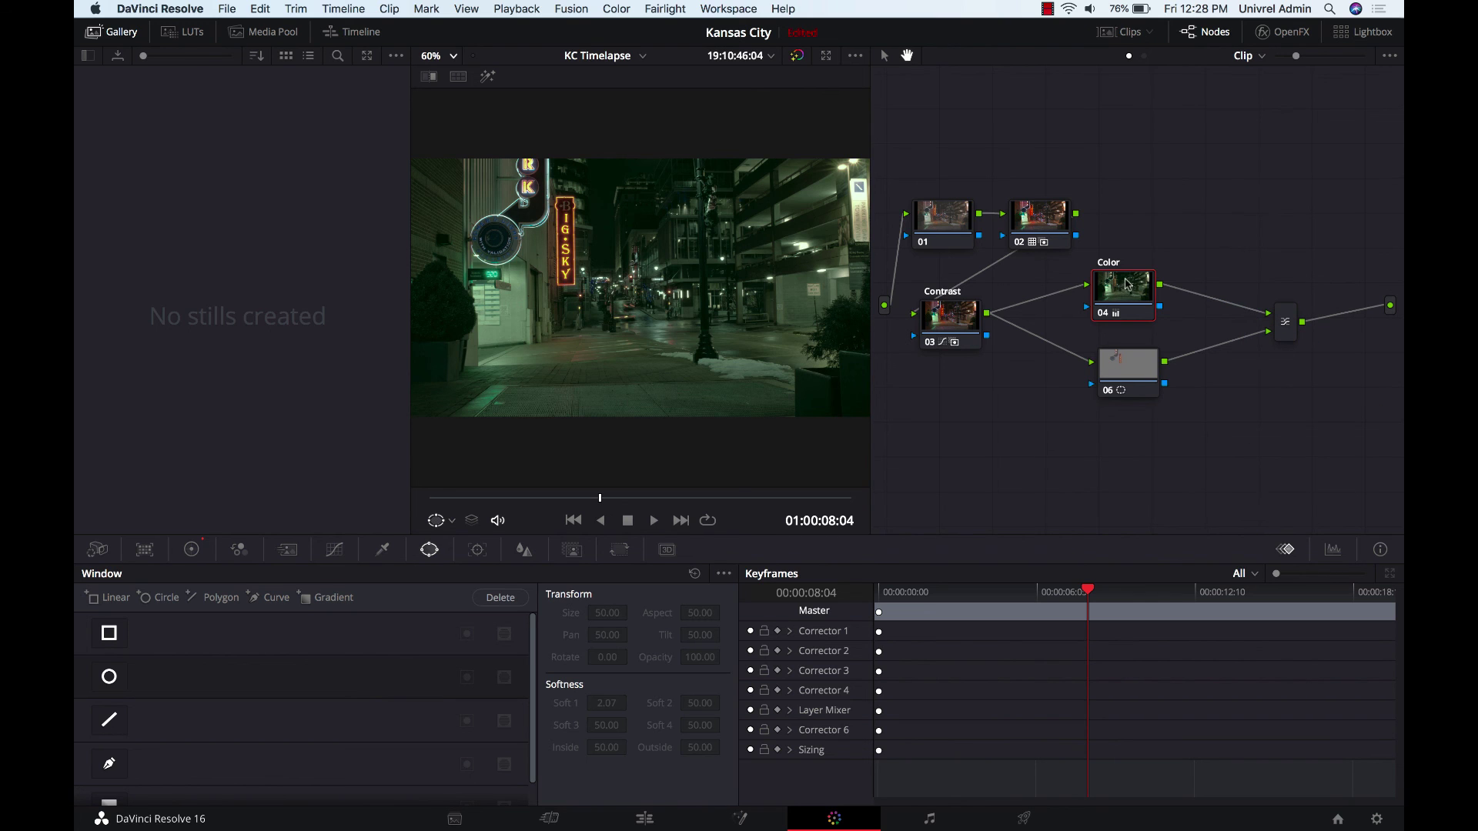
pyautogui.moveTo(1127, 280)
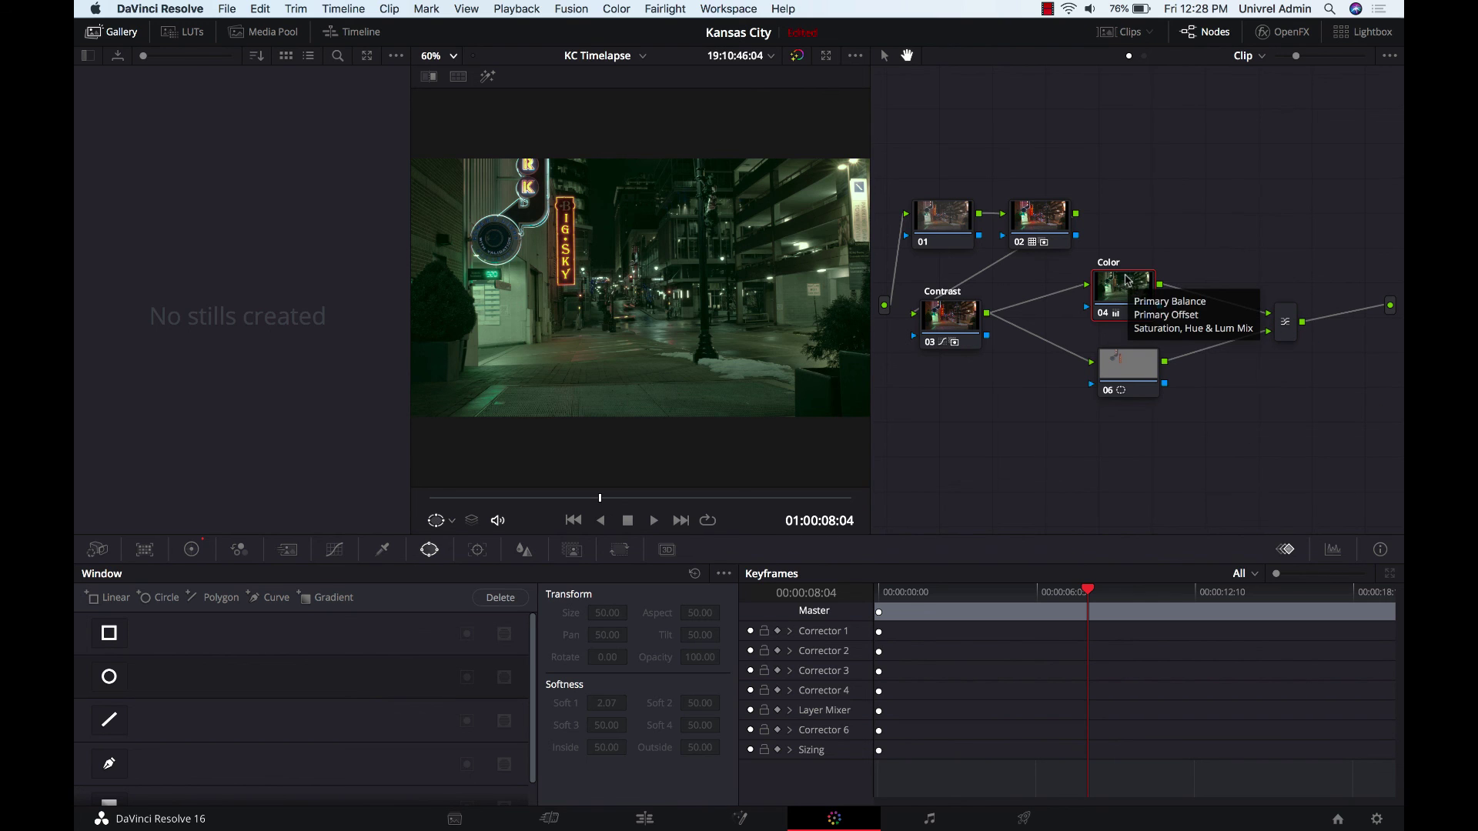